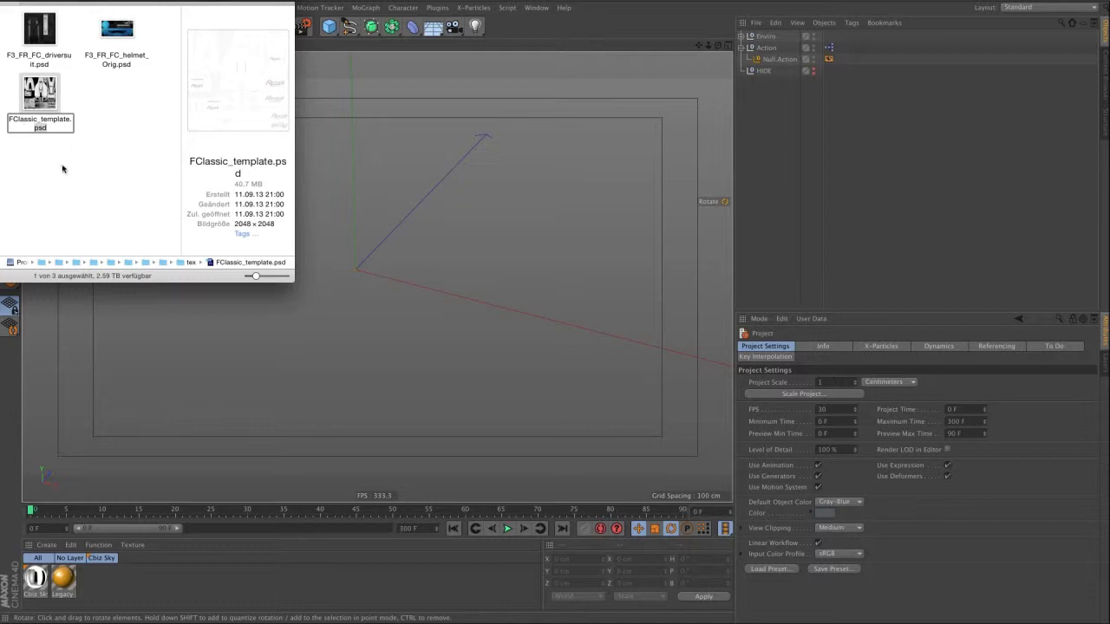
- Leave the tex folder and open the project file F1C Viewer C4D.c4d from its parent folder
key(Return)
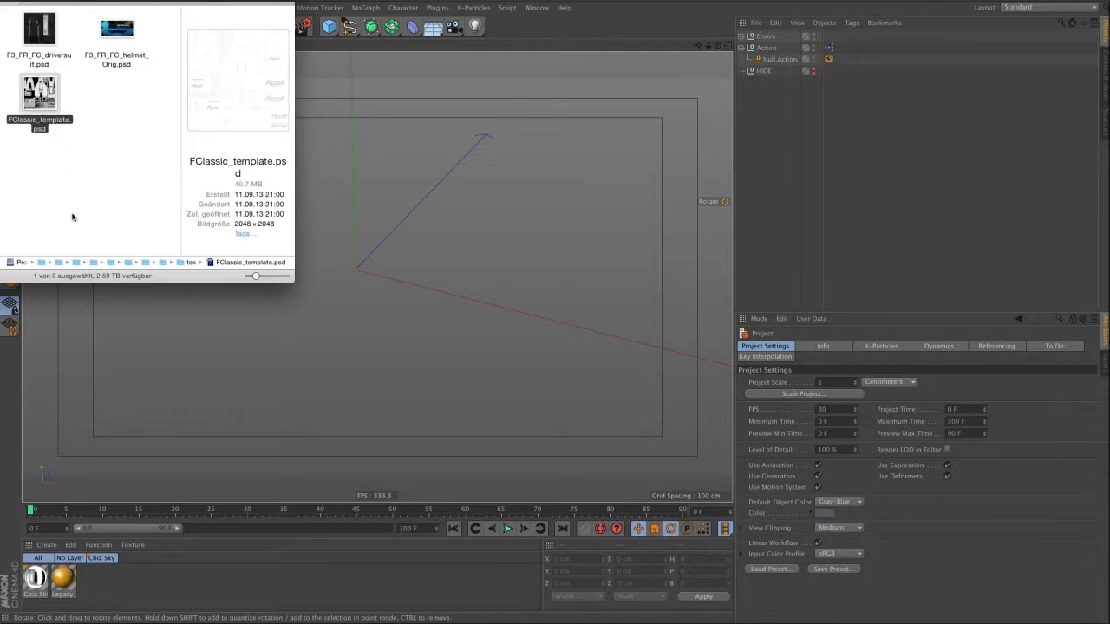
key(super+Up)
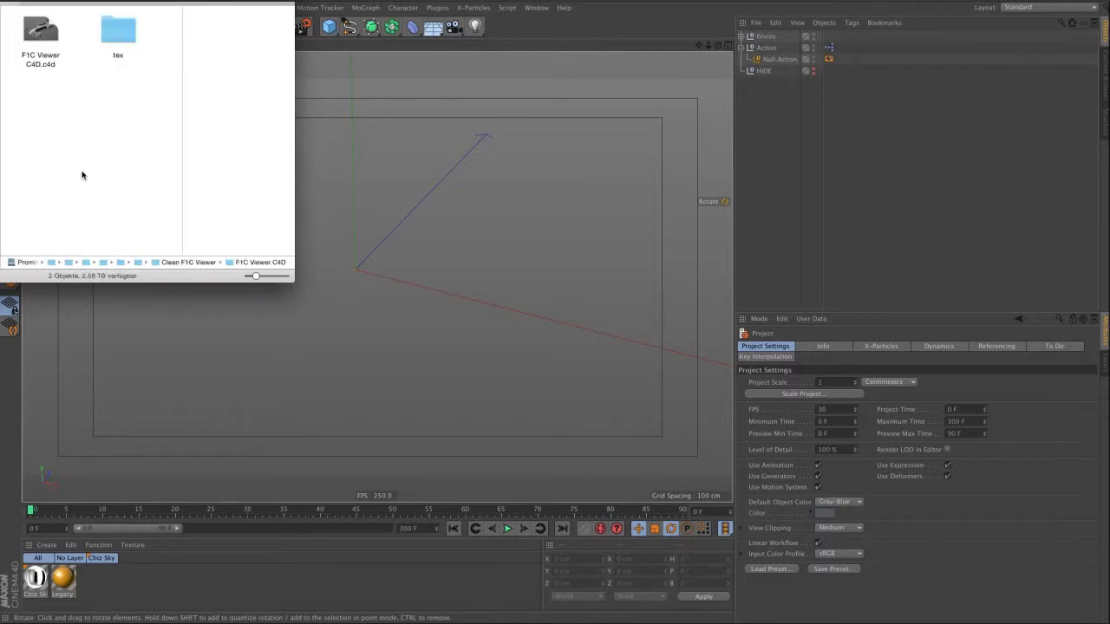
double_click(40, 40)
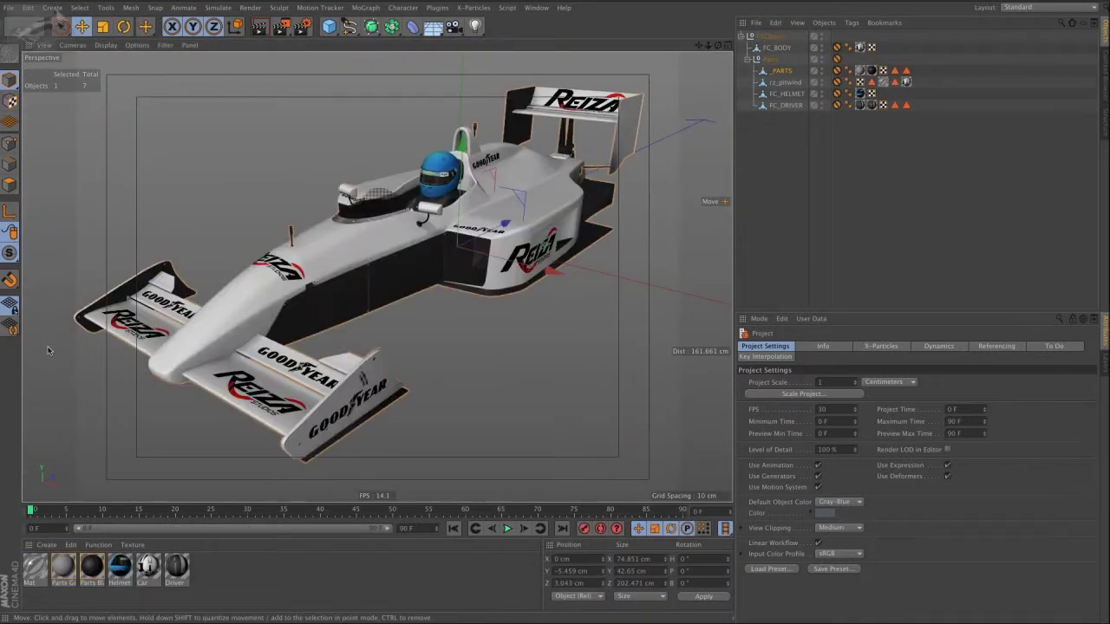
alt+drag(357, 270, 408, 252)
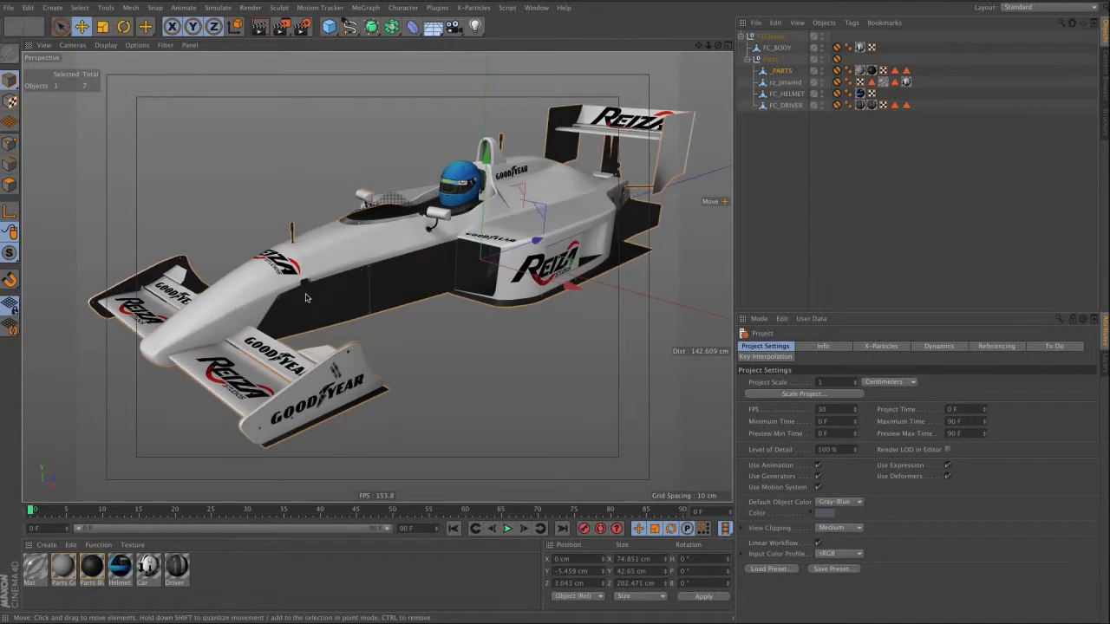
- Examine the car's part objects and the colour texture settings of the Car material assigned to FC_BODY
click(785, 82)
click(795, 94)
click(792, 106)
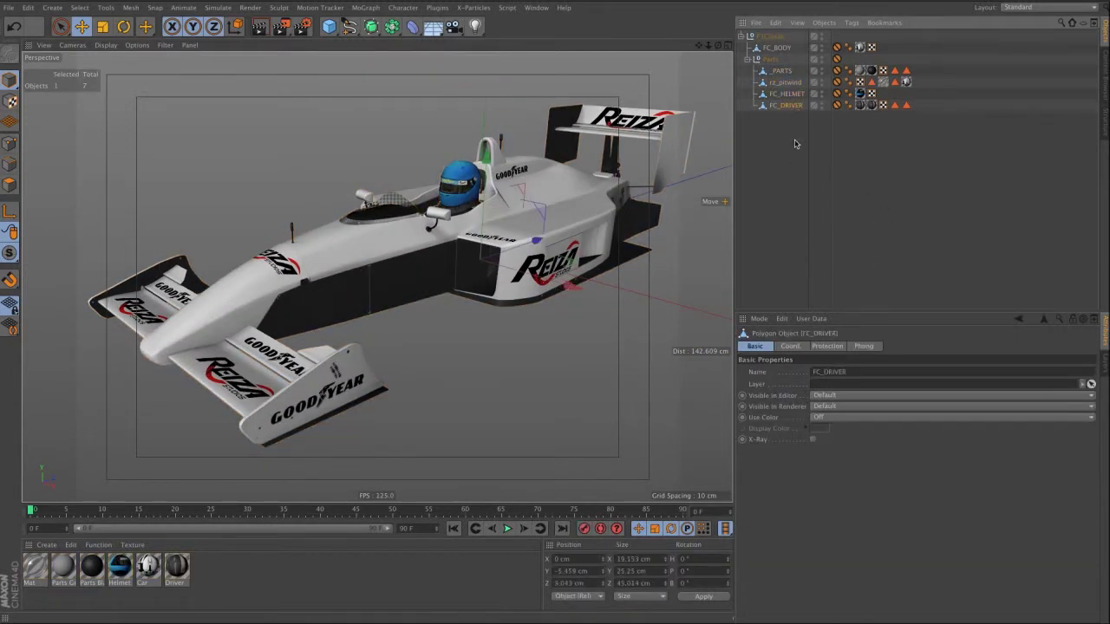
click(782, 49)
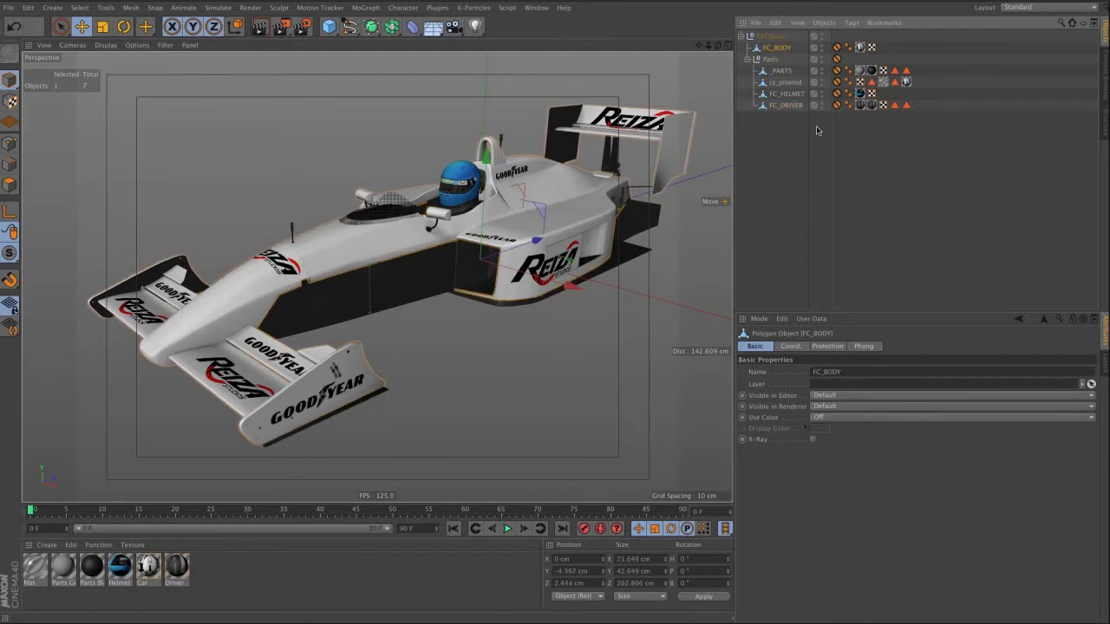
click(860, 47)
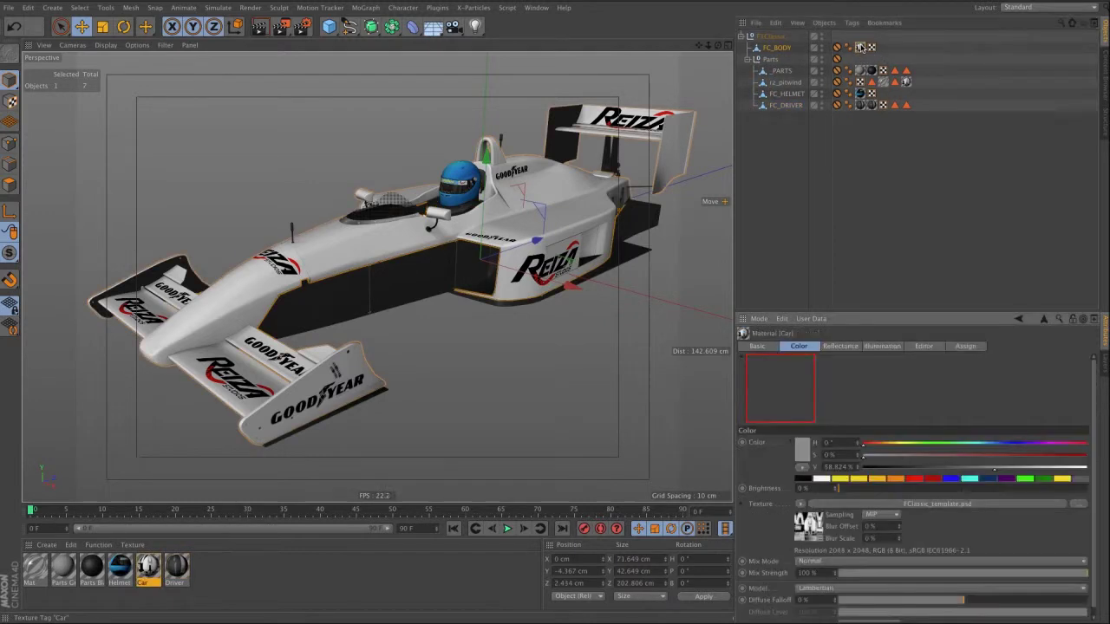
double_click(860, 47)
drag(926, 312, 926, 172)
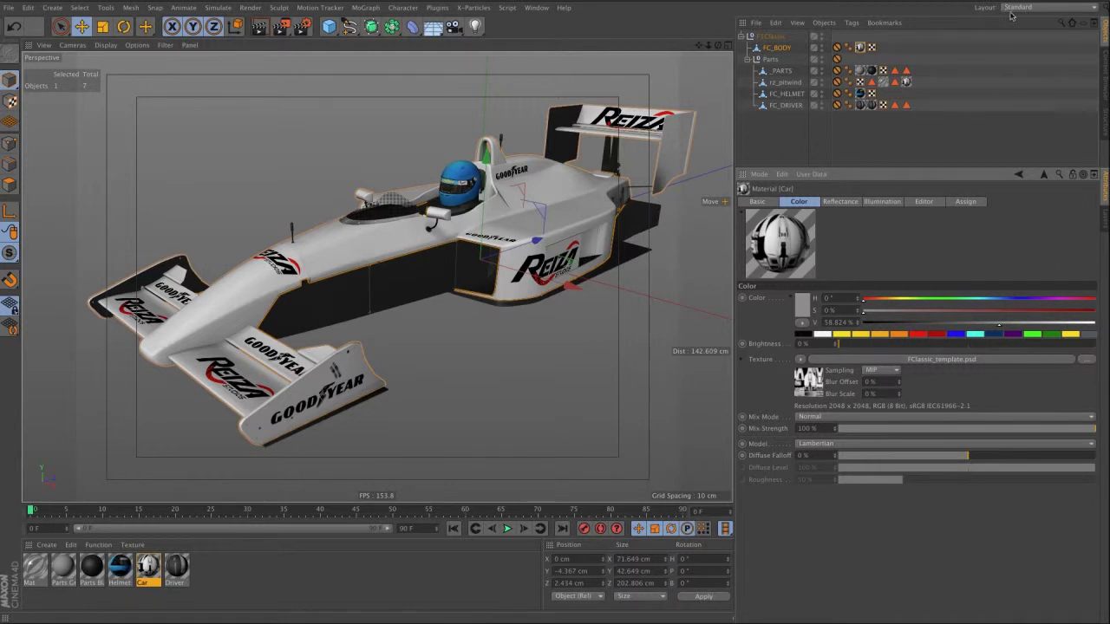
- Switch the interface layout to BP 3D Paint and enlarge the program window to fill the screen
click(1039, 9)
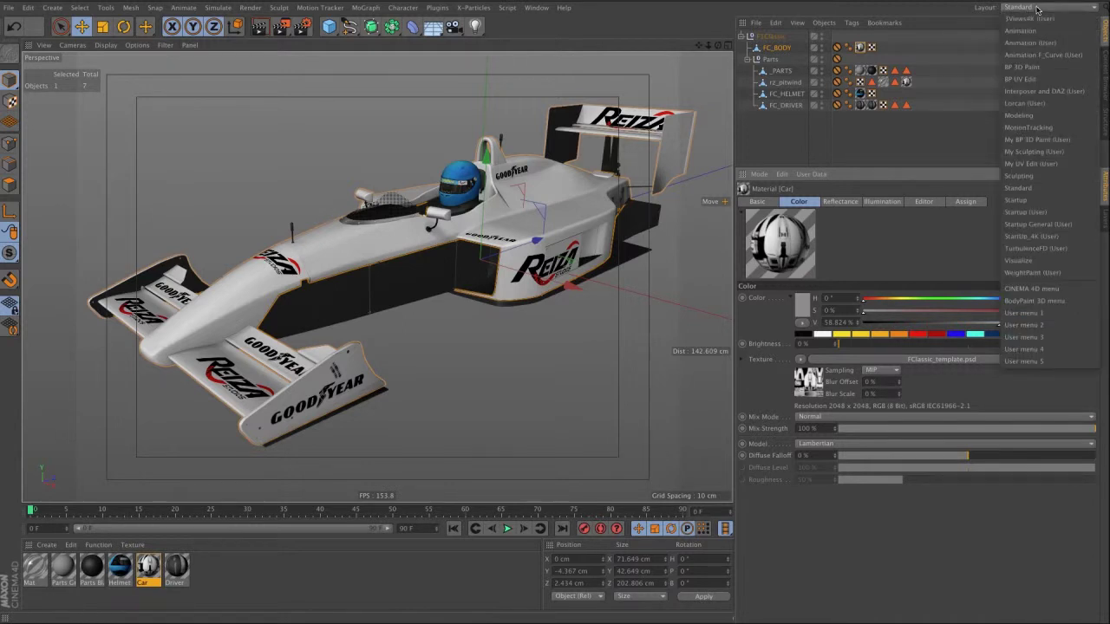
click(1056, 67)
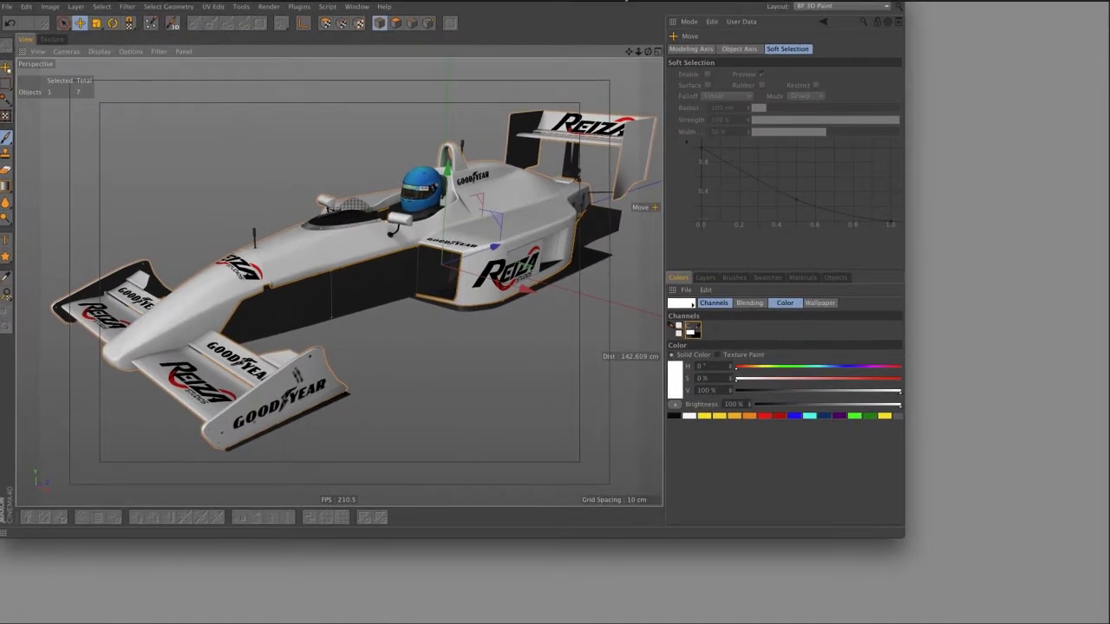
drag(904, 536, 1106, 618)
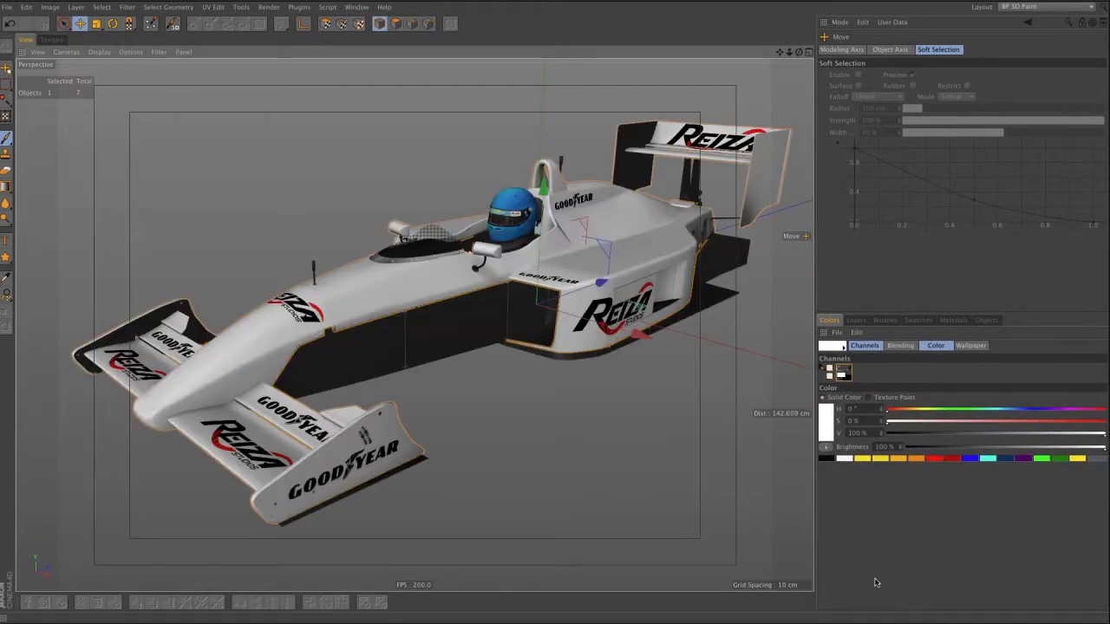
click(885, 320)
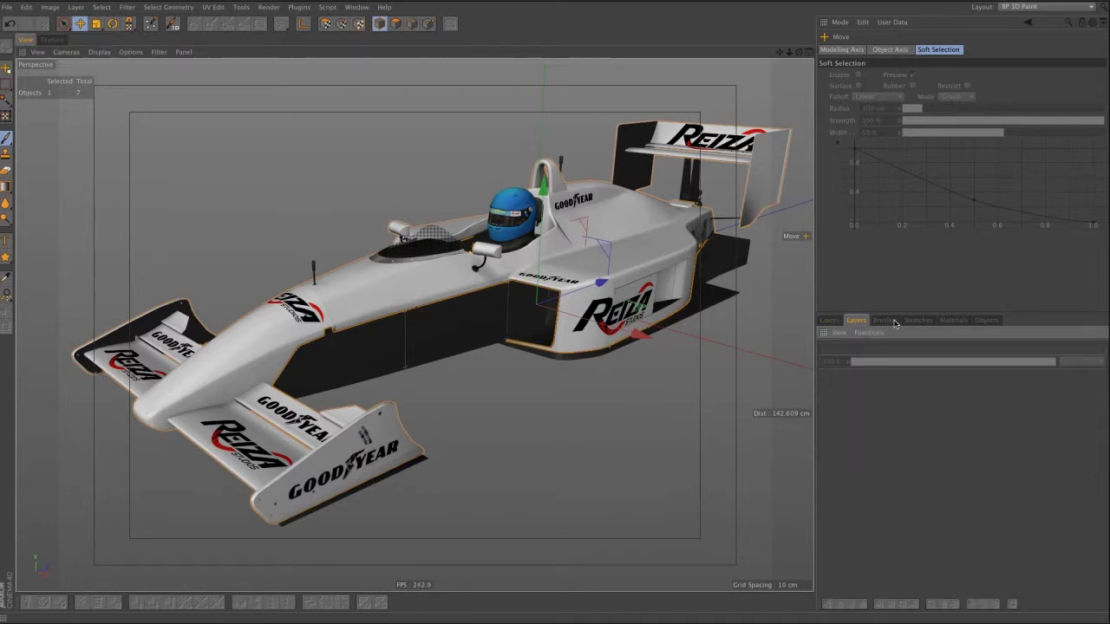
click(919, 320)
click(953, 320)
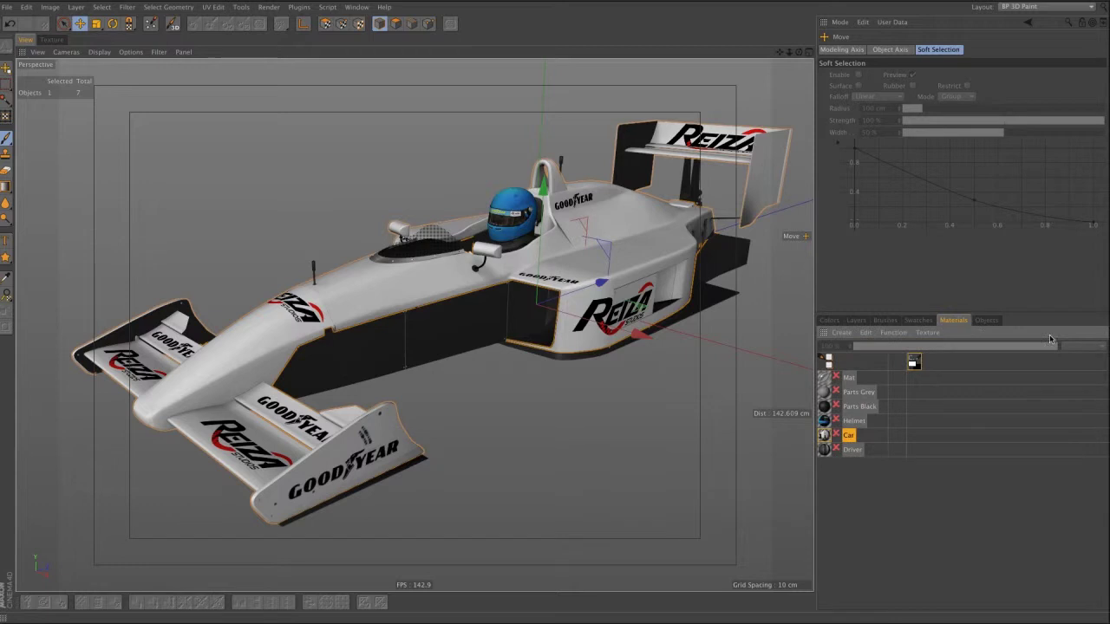
- Select the texture tag of FC_BODY and enable the Car material for 3D painting
click(987, 320)
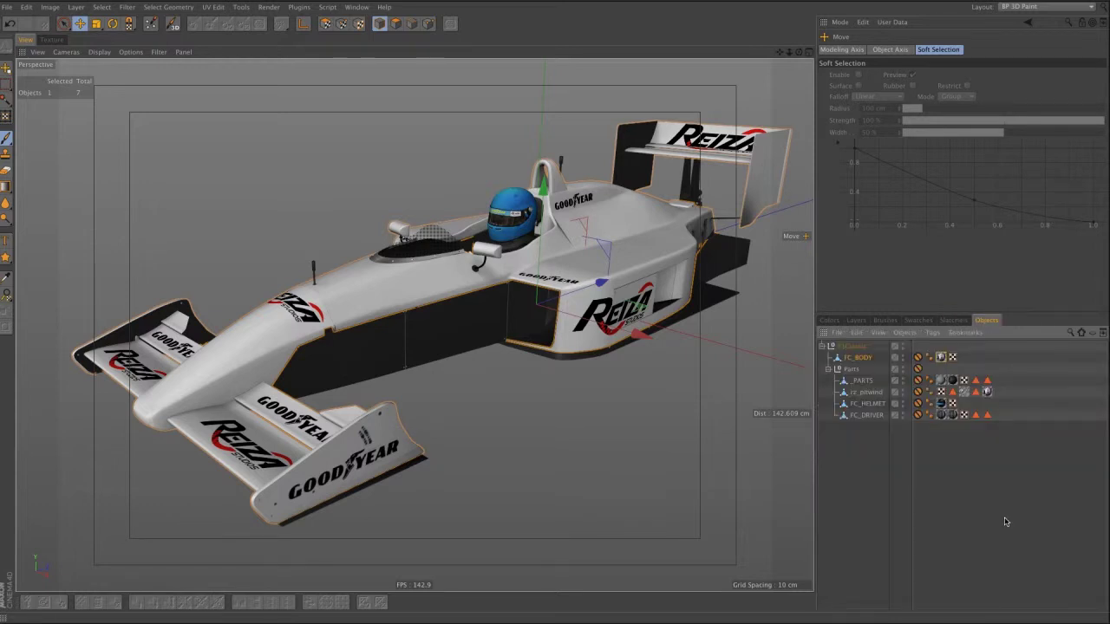
click(858, 357)
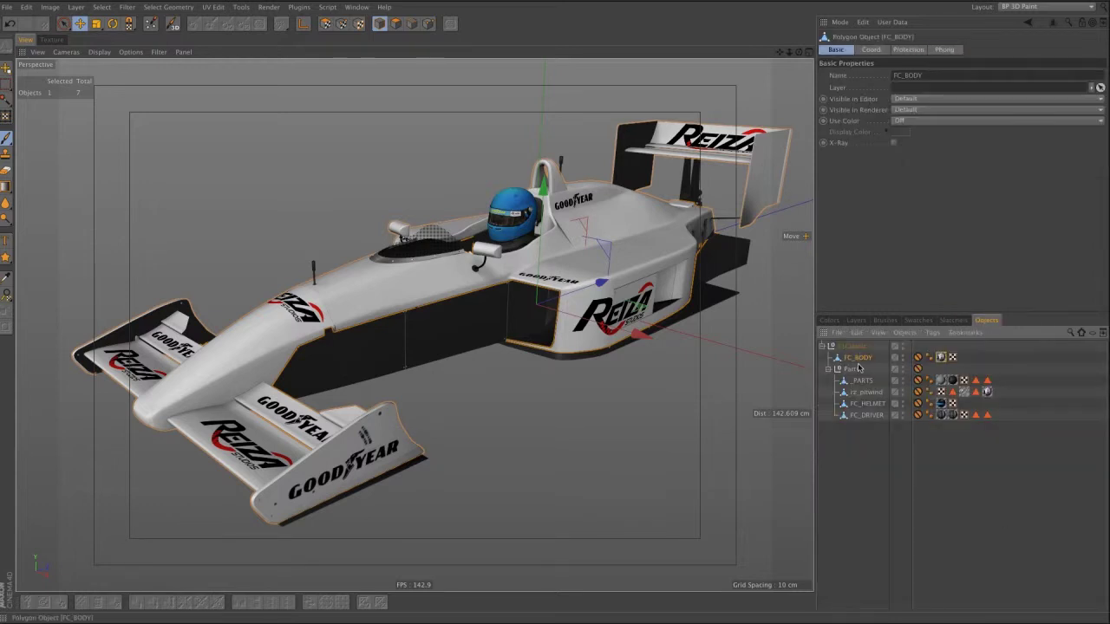
click(942, 357)
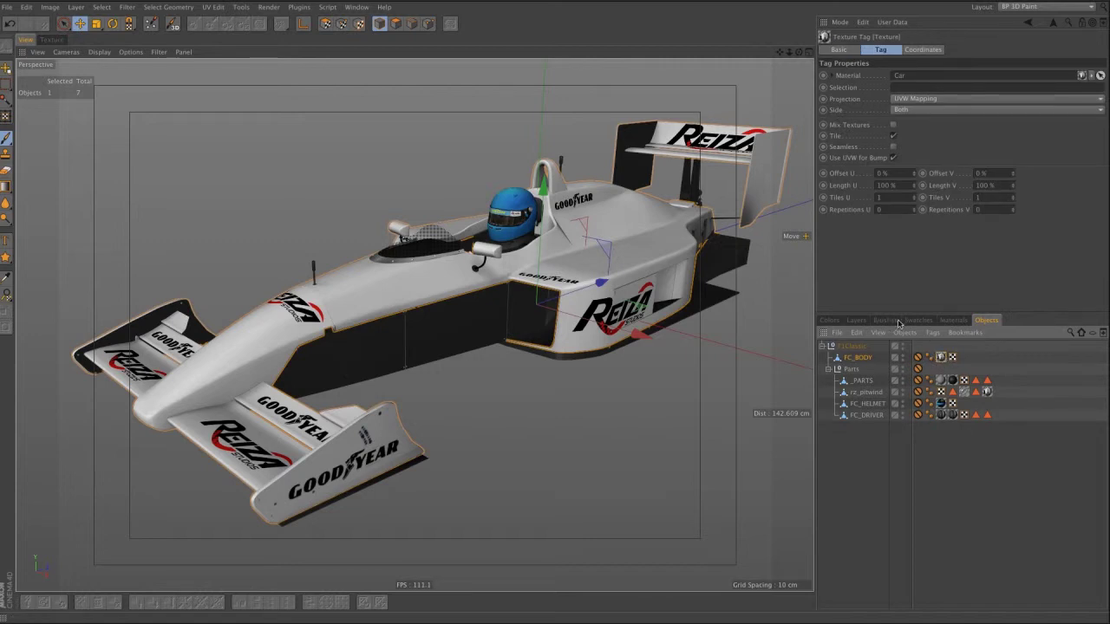
click(957, 321)
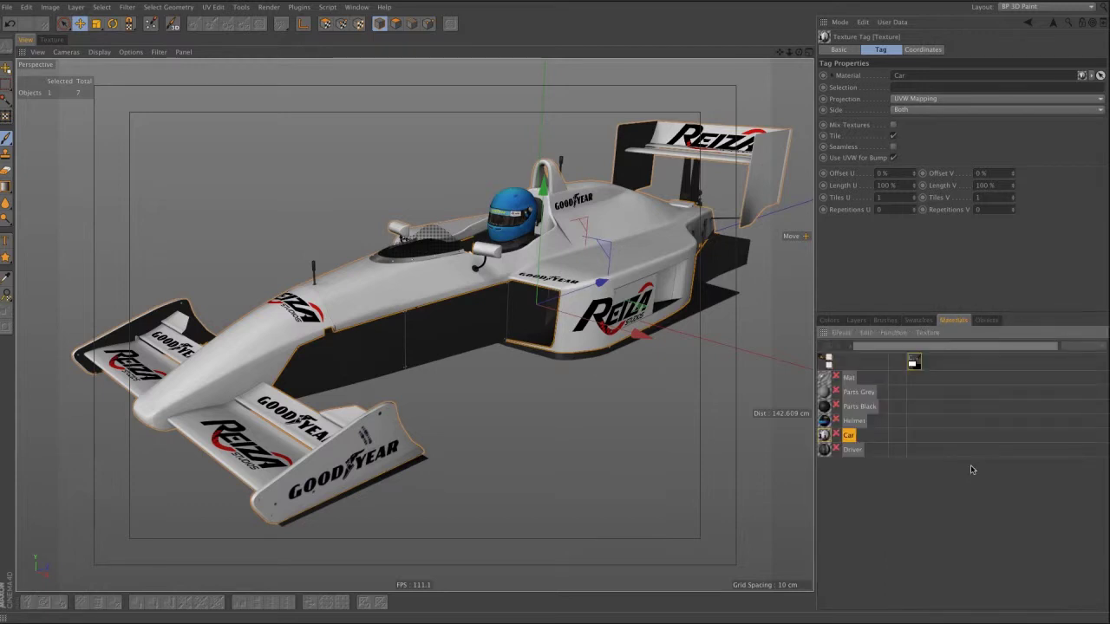
click(836, 435)
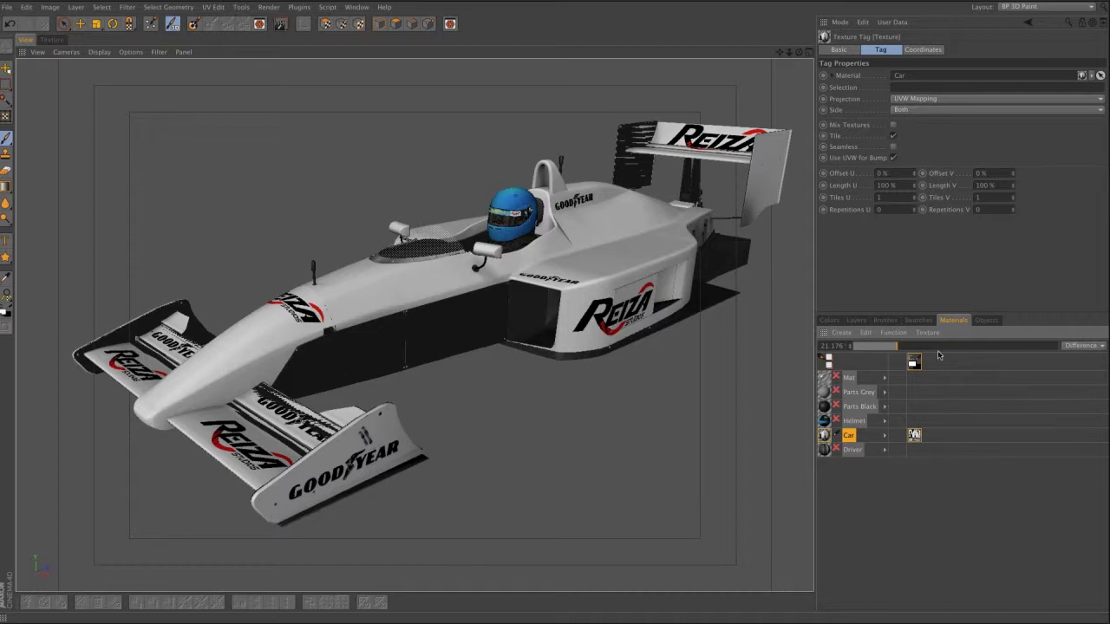
- Add a new layer directly above the bg layer of FClassic_template.psd and name it "mon design"
click(862, 321)
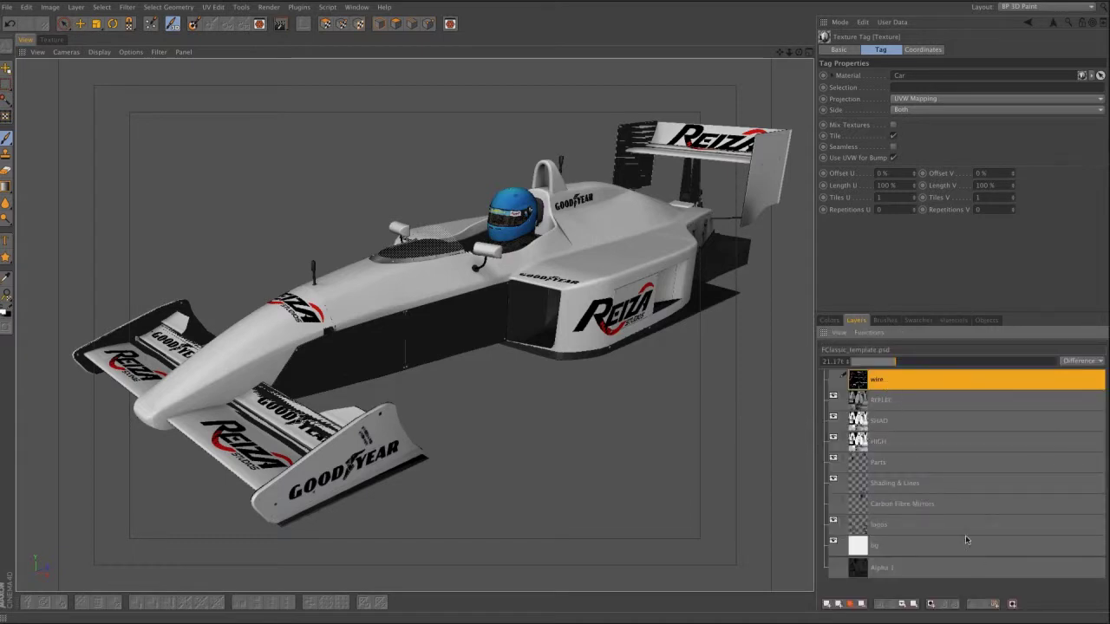
click(890, 543)
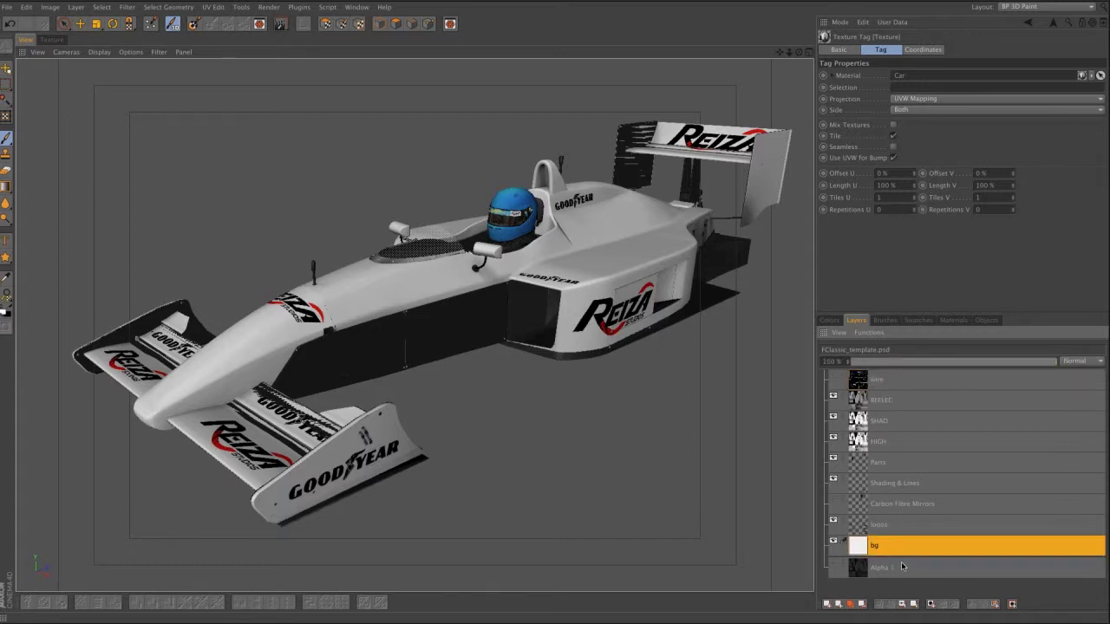
click(871, 333)
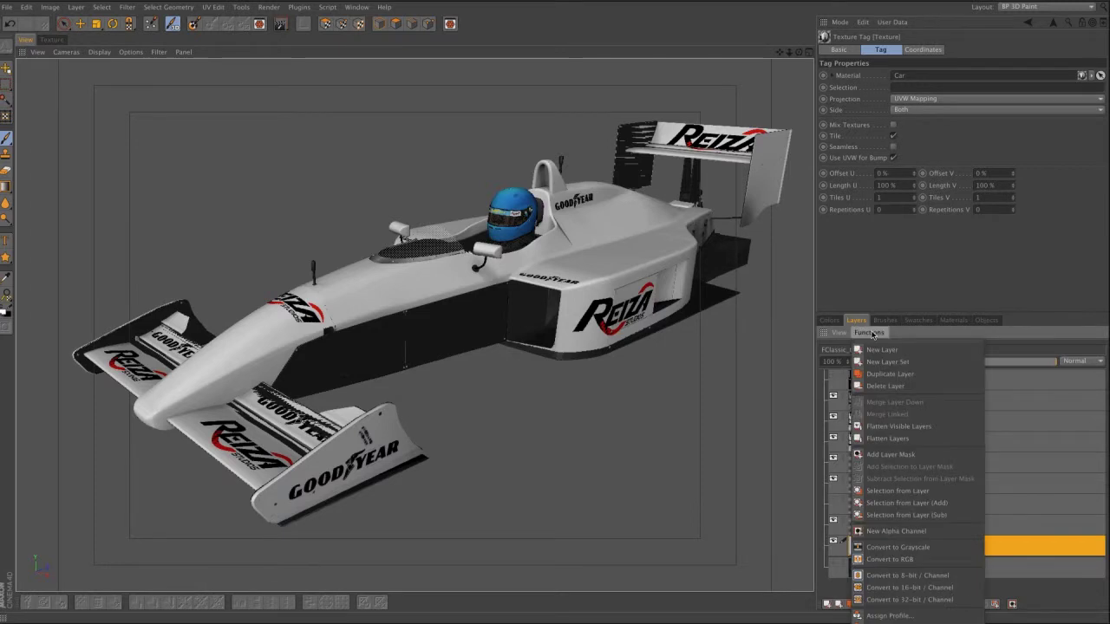
click(924, 351)
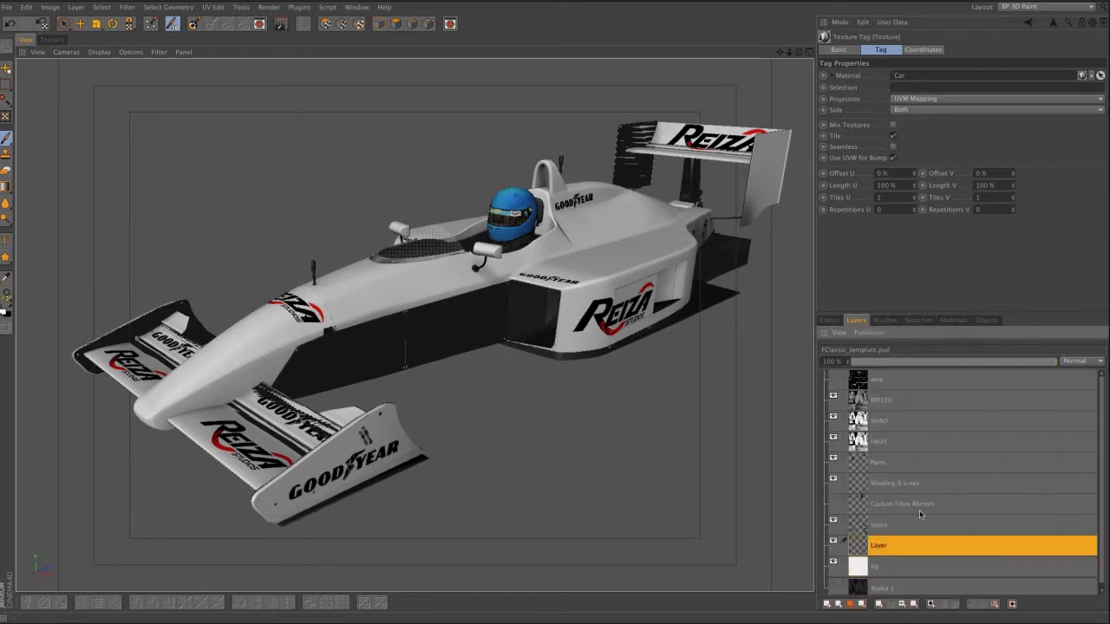
double_click(881, 546)
text(my de)
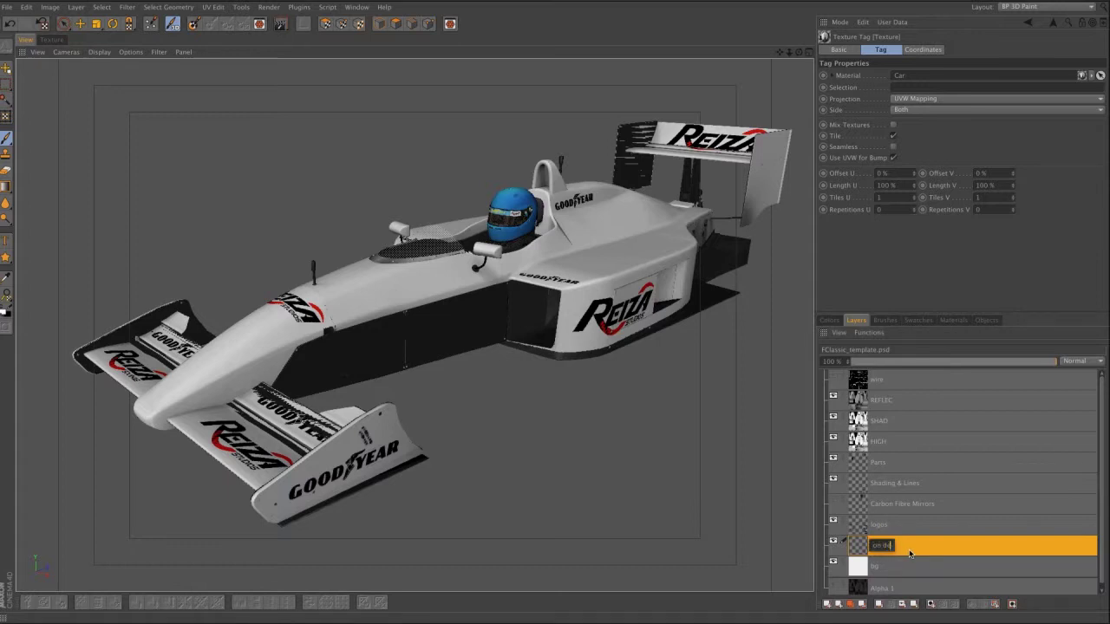
key(Return)
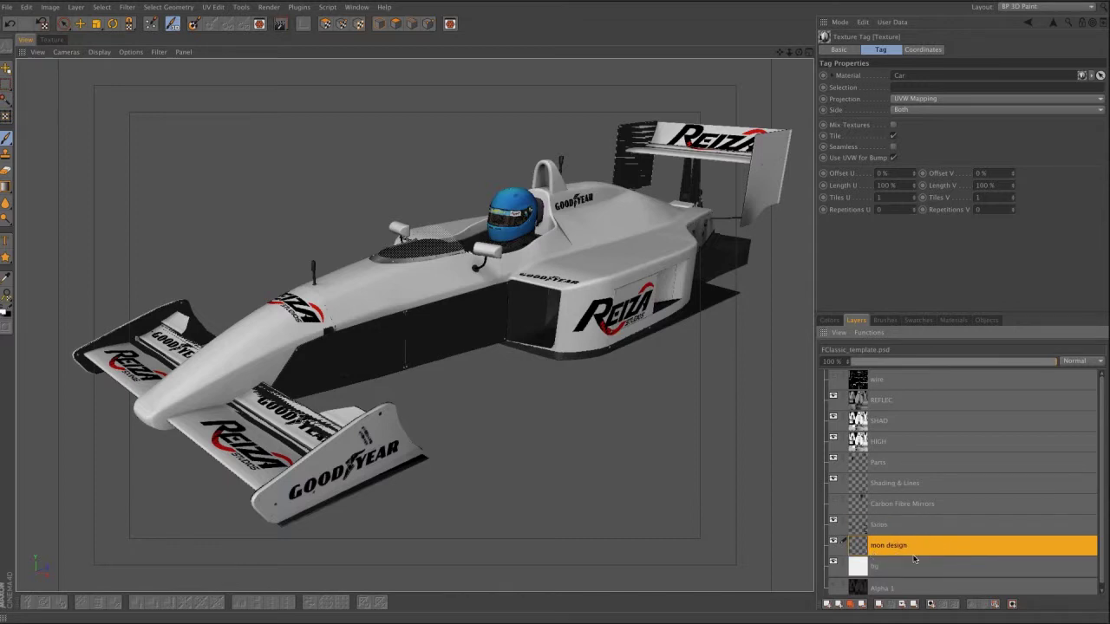
- Activate the Brush tool and set its size to 18, pressure to 100 % and hardness to 45 %
click(6, 138)
click(6, 138)
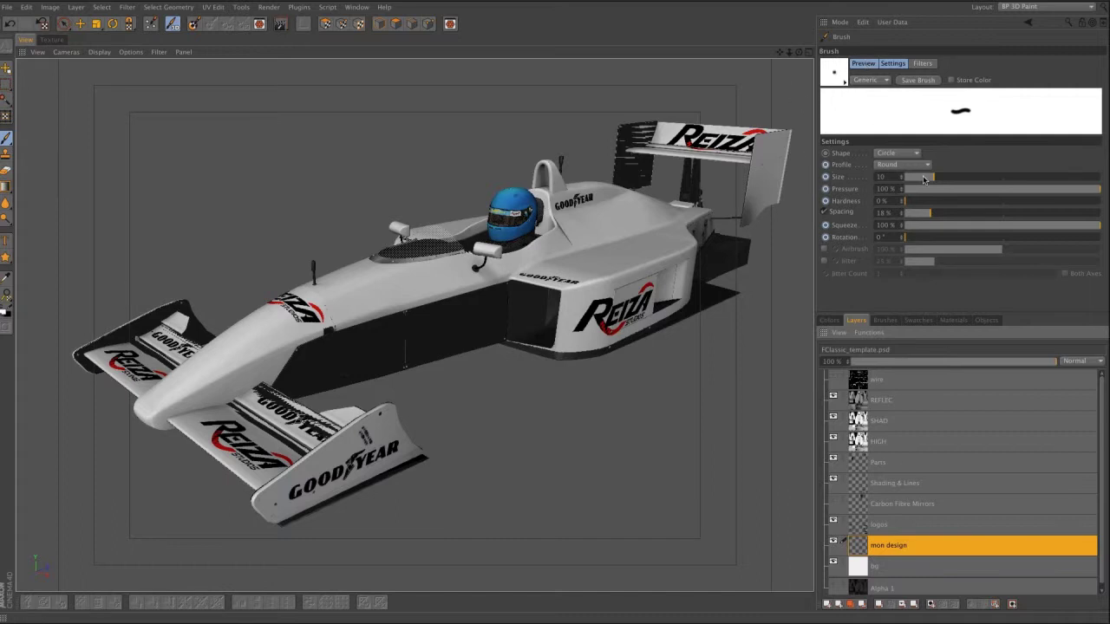
mouse_move(932, 177)
mouse_down()
mouse_move(980, 176)
mouse_move(946, 177)
mouse_up()
mouse_move(1063, 189)
mouse_down()
mouse_move(1013, 194)
mouse_move(1100, 189)
mouse_up()
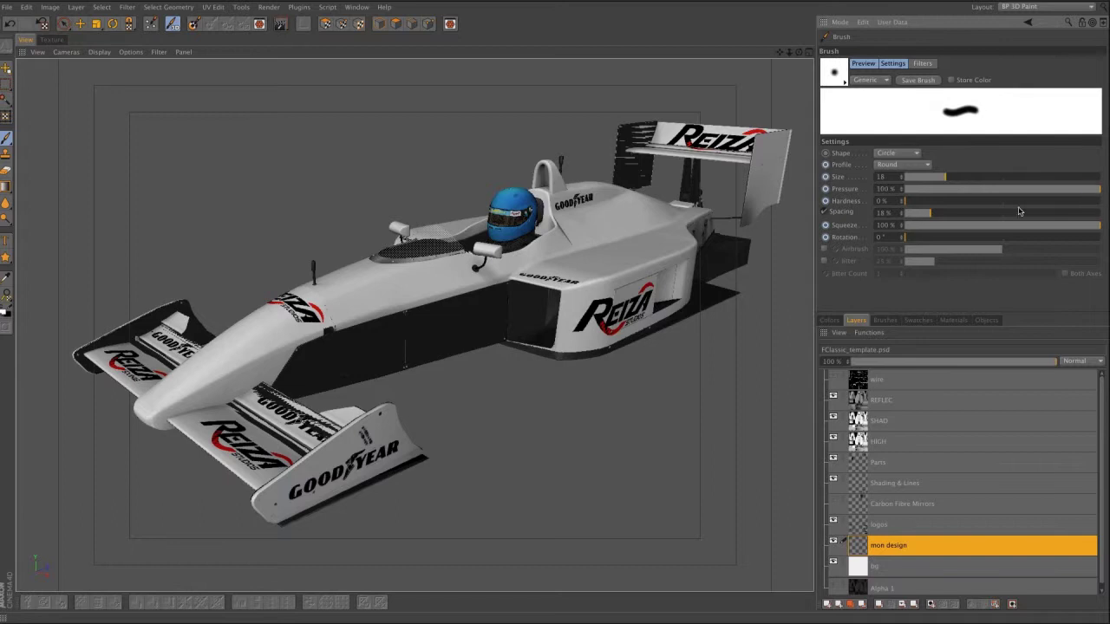
mouse_move(924, 207)
mouse_down()
mouse_move(1102, 203)
mouse_move(993, 198)
mouse_up()
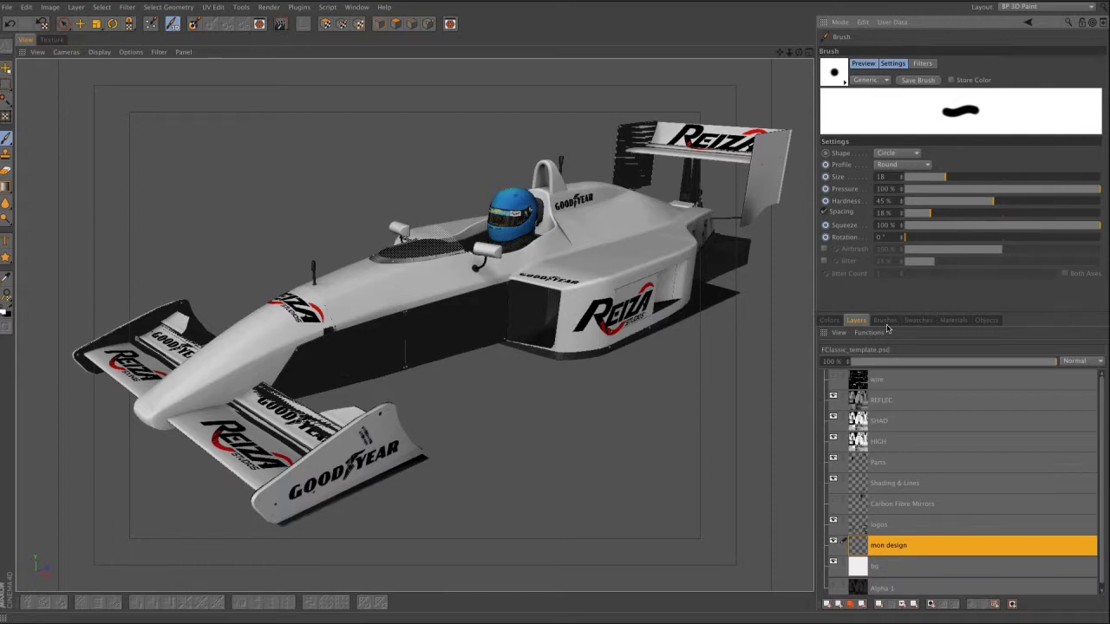
- Choose orange (H 32°, S 100 %, V 100 %) as paint colour and paint a freehand patch on the bodywork beside the cockpit
click(829, 321)
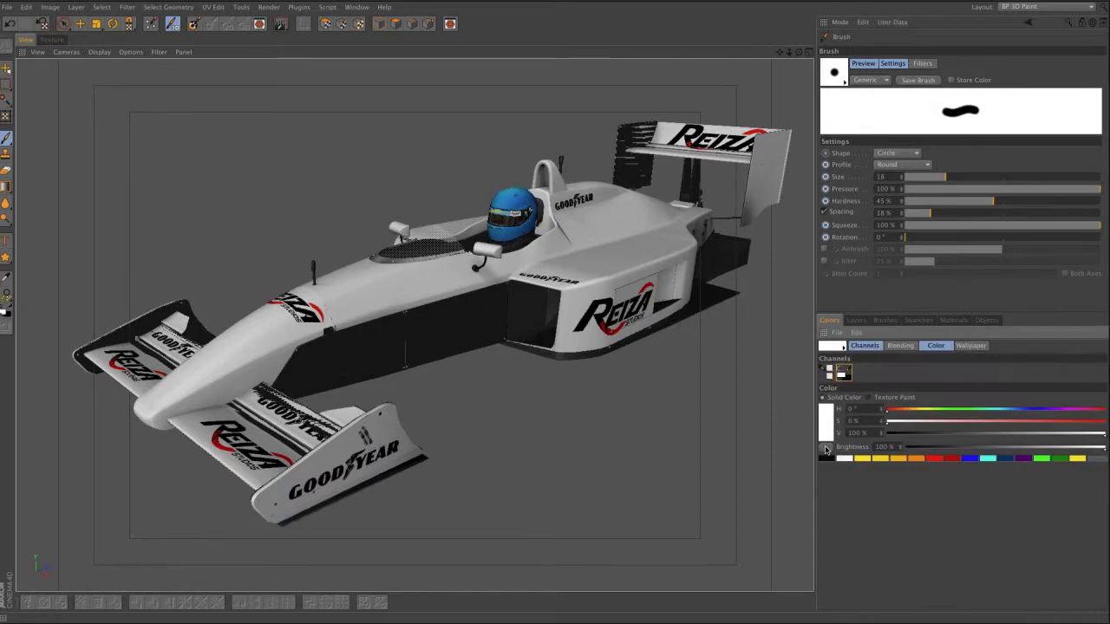
click(915, 462)
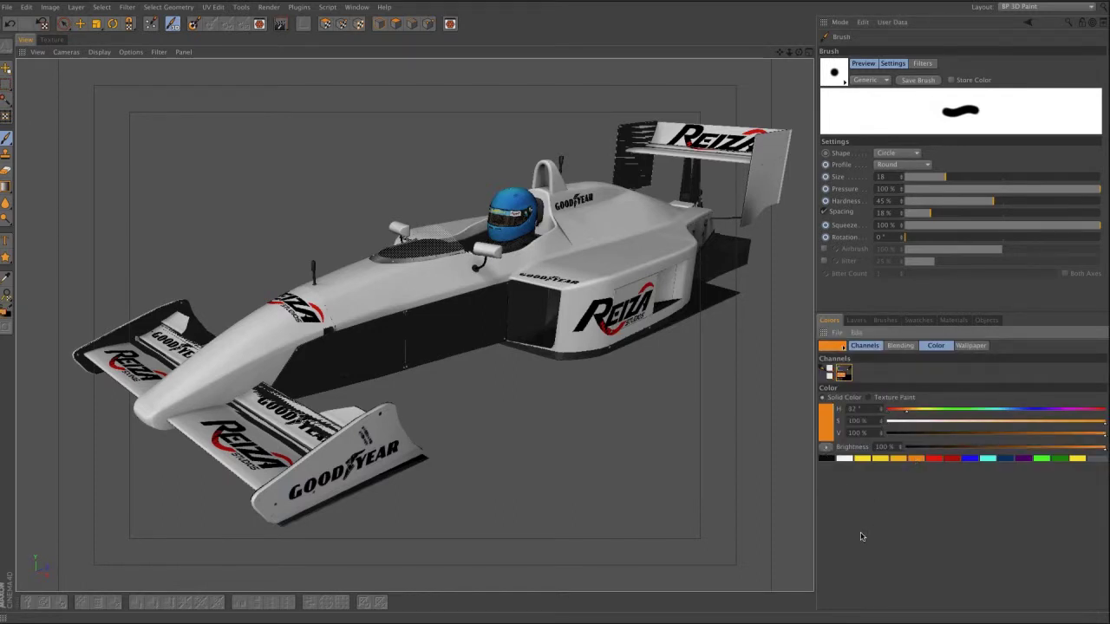
scroll(564, 254, up, 3)
scroll(565, 253, up, 6)
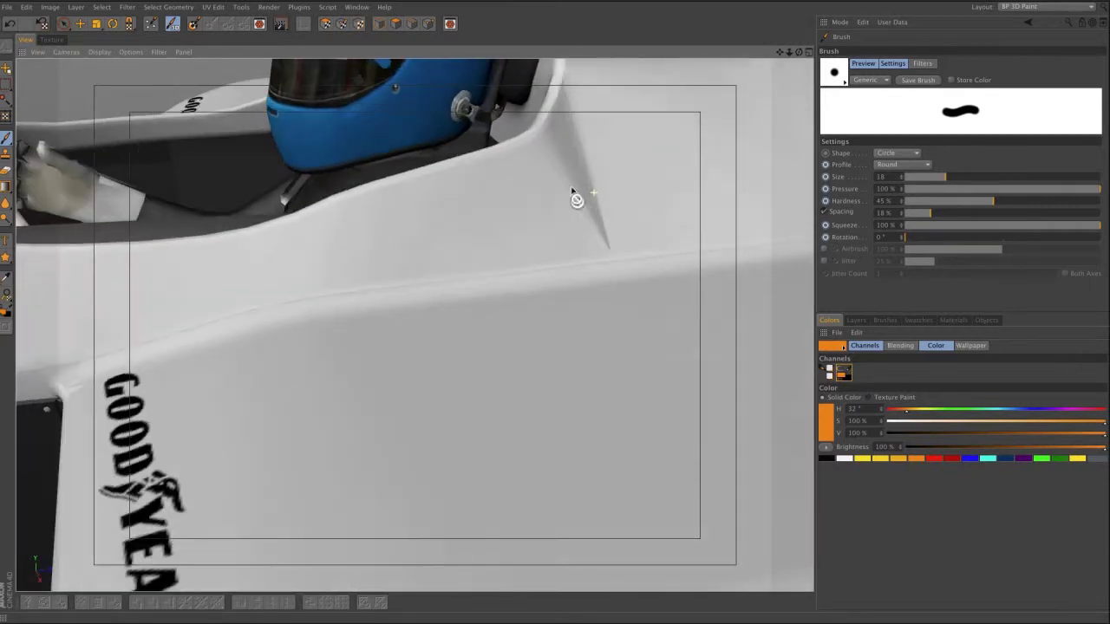
mouse_move(416, 257)
mouse_down()
mouse_move(529, 248)
mouse_move(426, 262)
mouse_move(574, 262)
mouse_move(500, 266)
mouse_move(584, 250)
mouse_move(490, 213)
mouse_move(366, 225)
mouse_move(375, 274)
mouse_up()
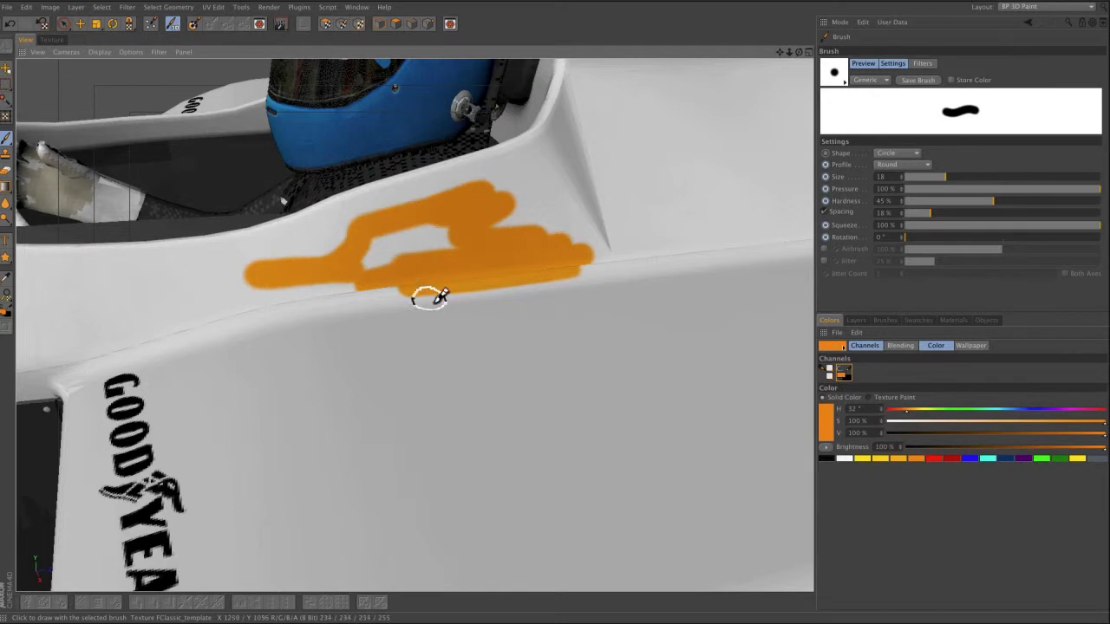
- Paint freehand orange lines across the engine cover, sidepod, rear wing and nose of the car
scroll(449, 325, down, 7)
mouse_move(579, 210)
mouse_down()
mouse_move(673, 323)
mouse_move(609, 192)
mouse_move(670, 328)
mouse_move(657, 367)
mouse_move(550, 388)
mouse_move(501, 356)
mouse_move(492, 312)
mouse_move(503, 260)
mouse_move(434, 355)
mouse_move(355, 317)
mouse_move(163, 281)
mouse_move(69, 347)
mouse_move(427, 292)
mouse_move(698, 215)
mouse_move(766, 102)
mouse_move(779, 139)
mouse_move(794, 132)
mouse_move(794, 154)
mouse_up()
mouse_move(538, 296)
alt+mouse_down()
mouse_move(626, 293)
mouse_move(595, 267)
mouse_move(538, 286)
mouse_move(607, 271)
mouse_move(618, 240)
mouse_move(607, 294)
alt+mouse_up()
scroll(522, 298, down, 5)
mouse_move(215, 372)
mouse_down()
mouse_move(251, 369)
mouse_move(286, 403)
mouse_move(415, 325)
mouse_up()
alt+drag(445, 271, 451, 264)
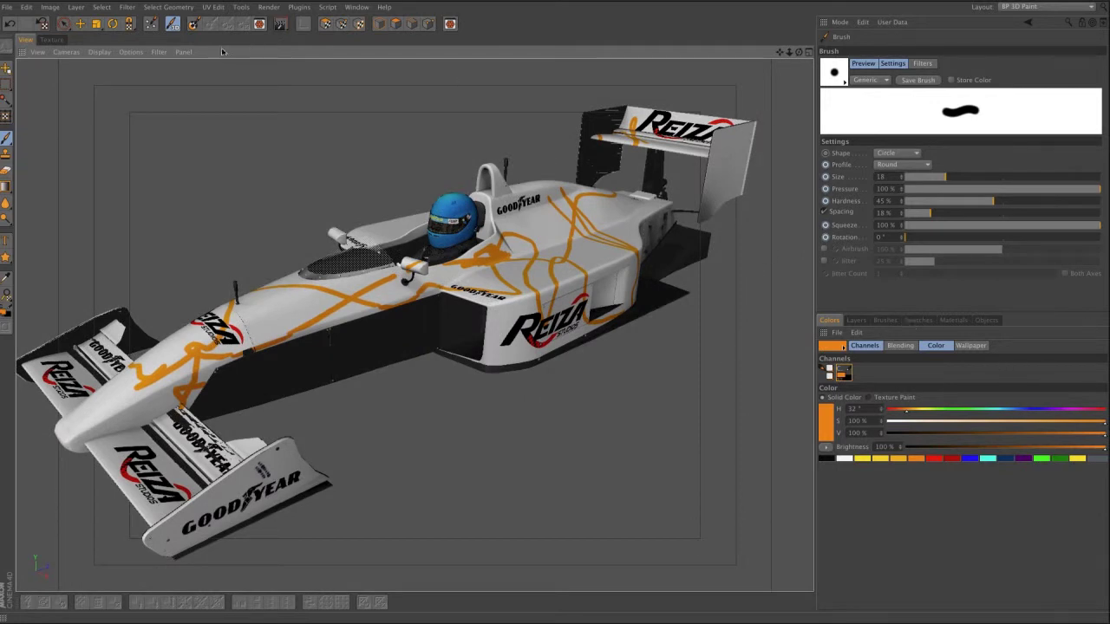
- Display the UV mesh in the texture view to examine the car's UV layout, and return to the 3D view
click(61, 40)
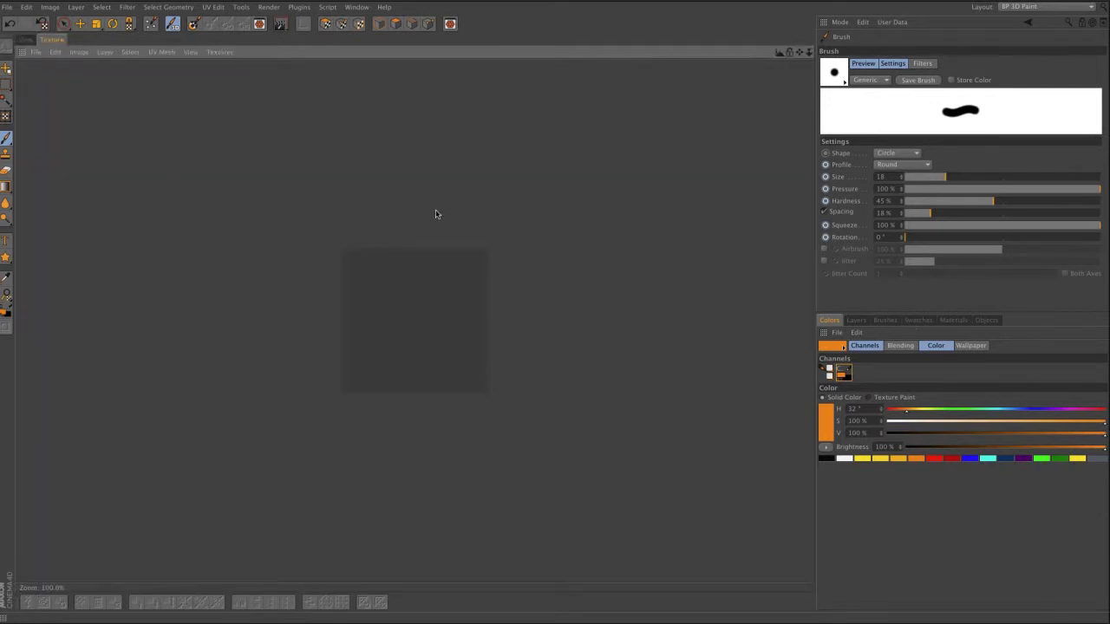
click(162, 52)
click(173, 69)
scroll(425, 331, up, 3)
scroll(424, 331, up, 3)
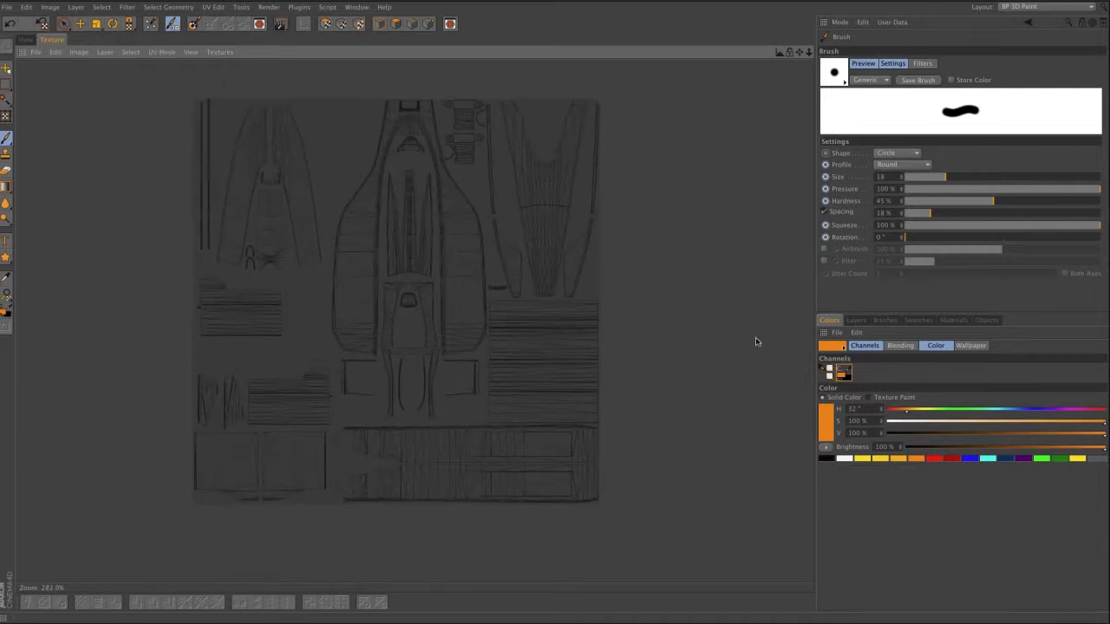
click(26, 41)
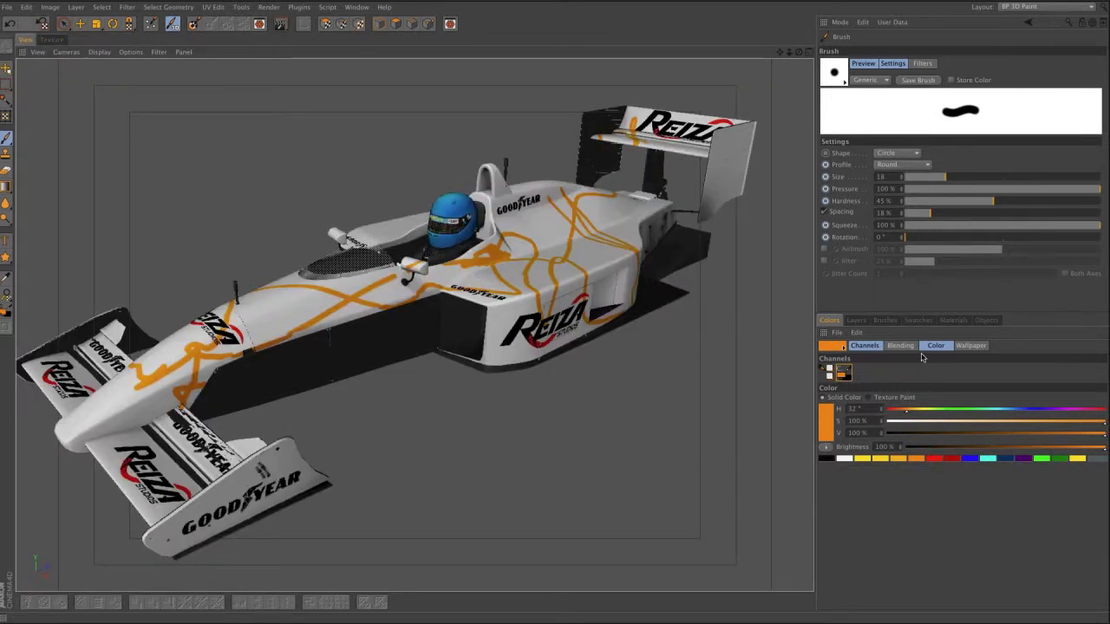
- Add a new empty layer to FClassic_template.psd, directly above the design layer that holds the orange lines
click(857, 321)
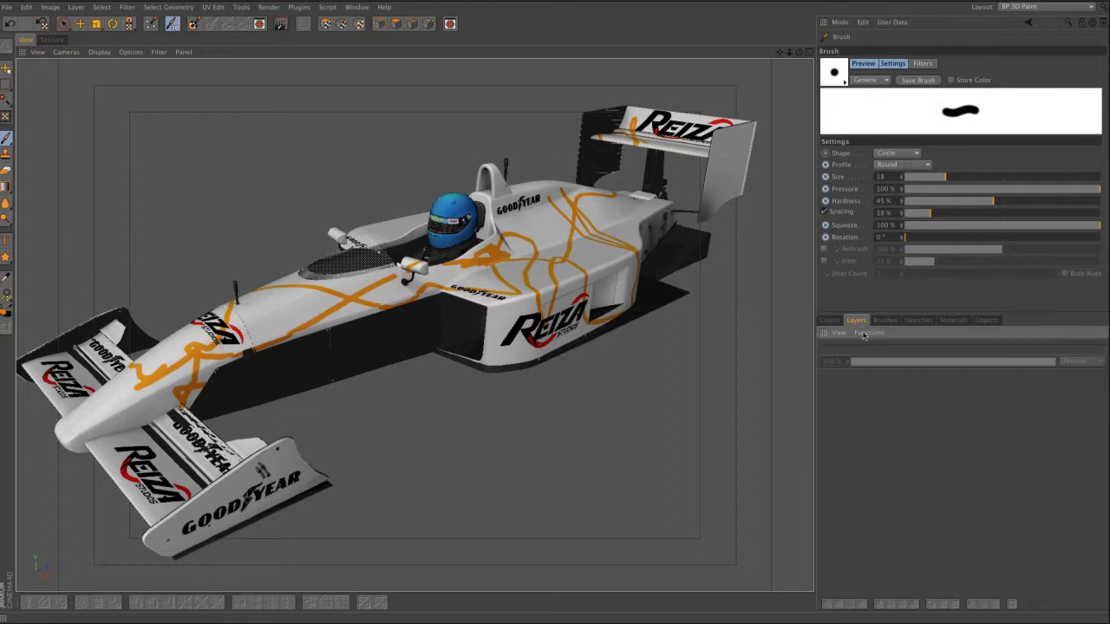
click(956, 320)
click(914, 435)
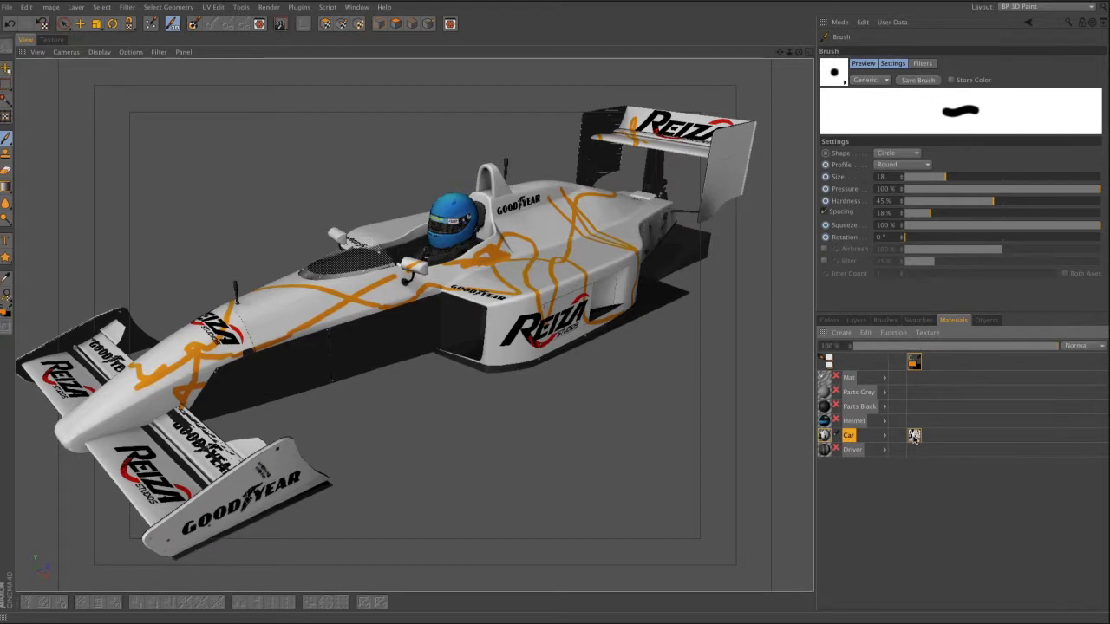
click(856, 320)
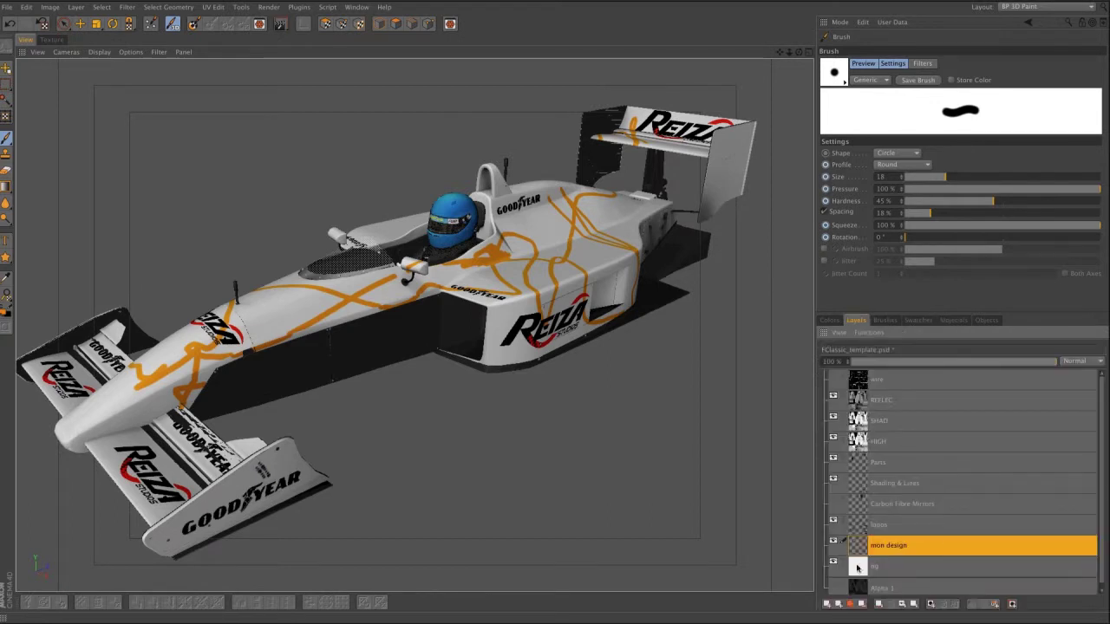
click(876, 333)
click(891, 356)
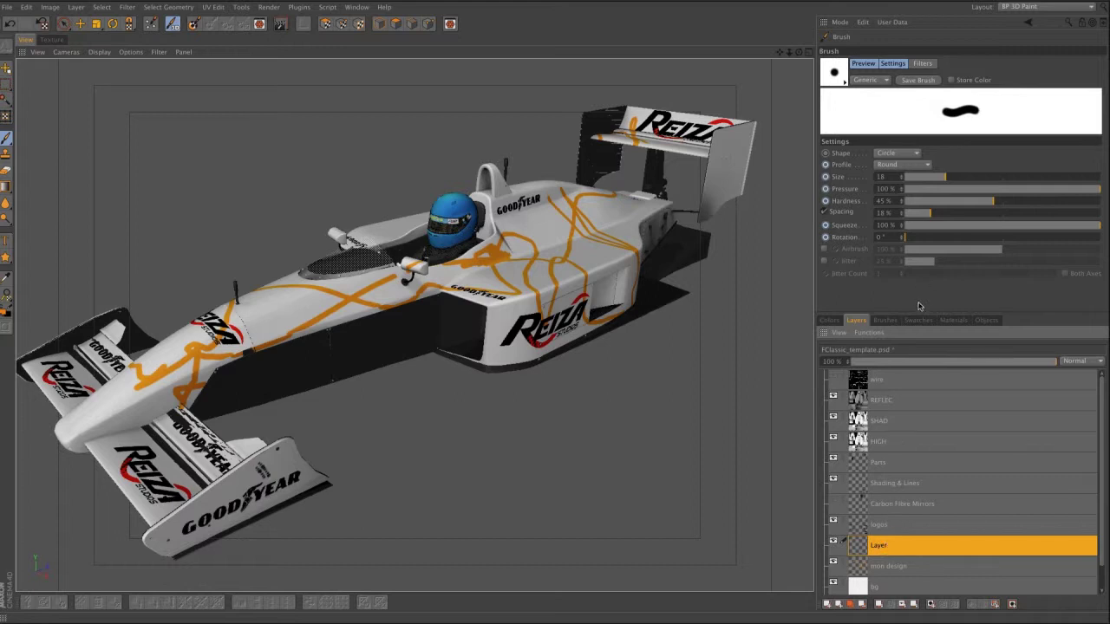
- Load the Circle 14 brush from the 15 ABSTRACT CIRCLES group of the BodyPaint 3D Artist Brushes
click(885, 321)
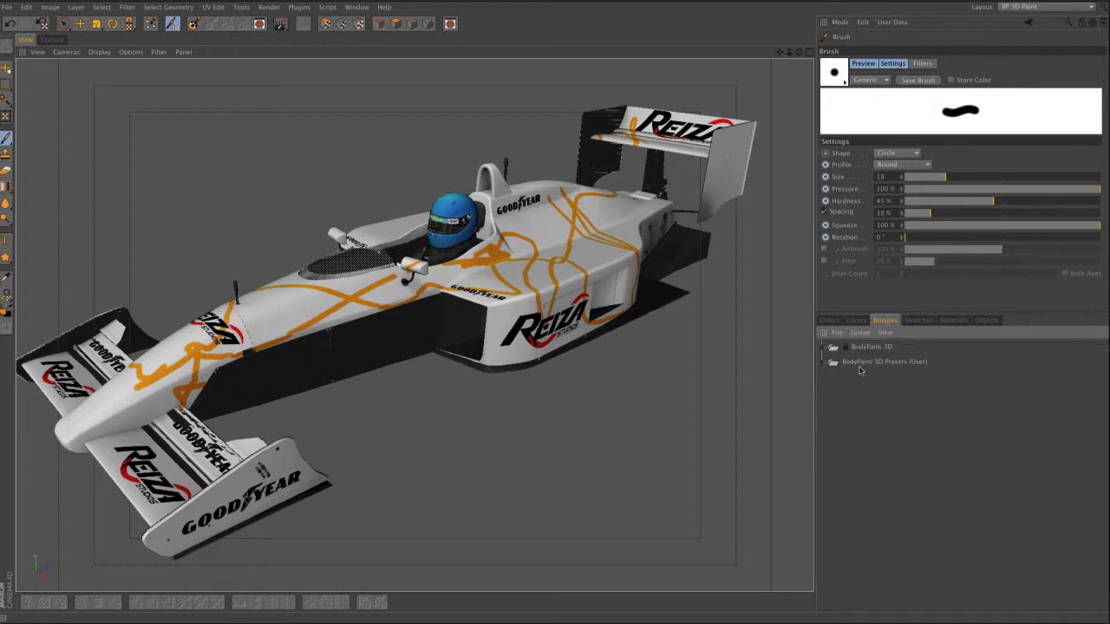
click(831, 348)
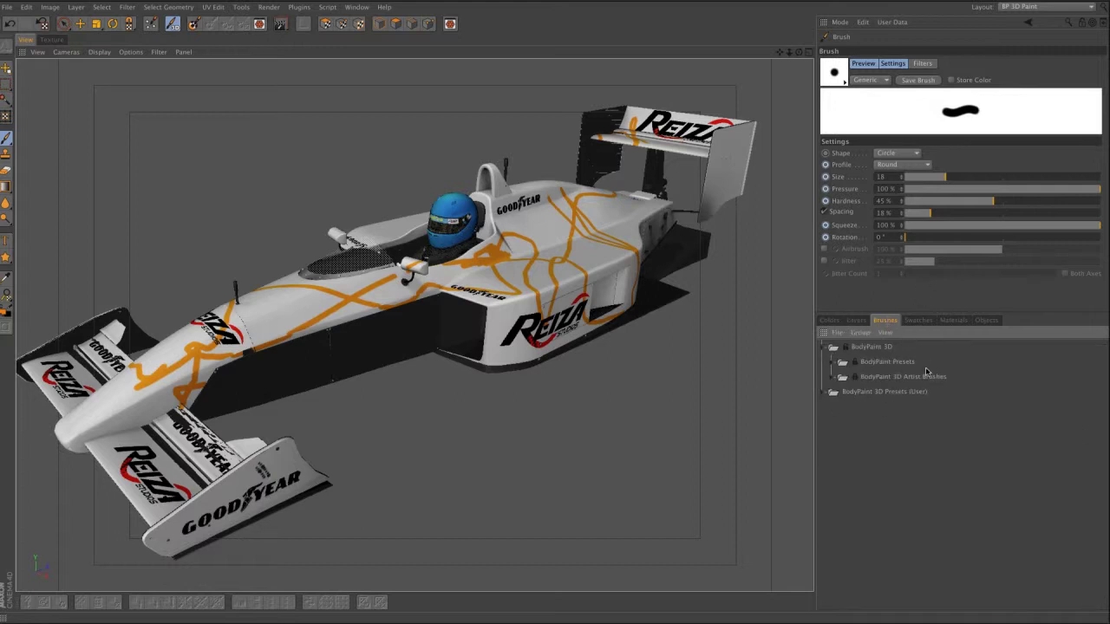
click(831, 379)
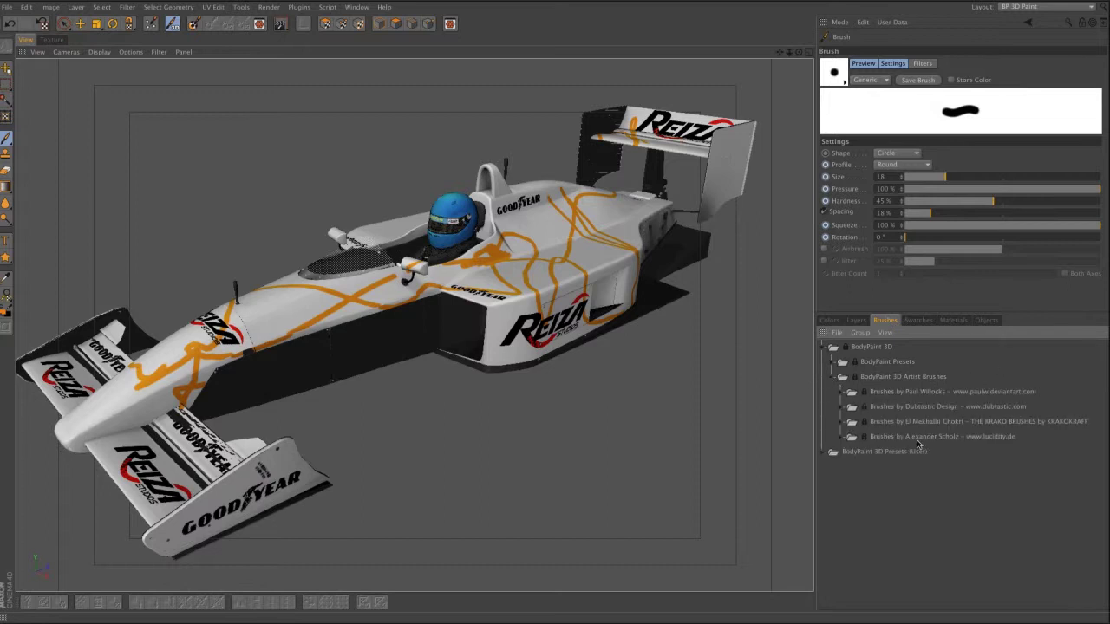
click(840, 408)
click(842, 395)
scroll(923, 502, down, 5)
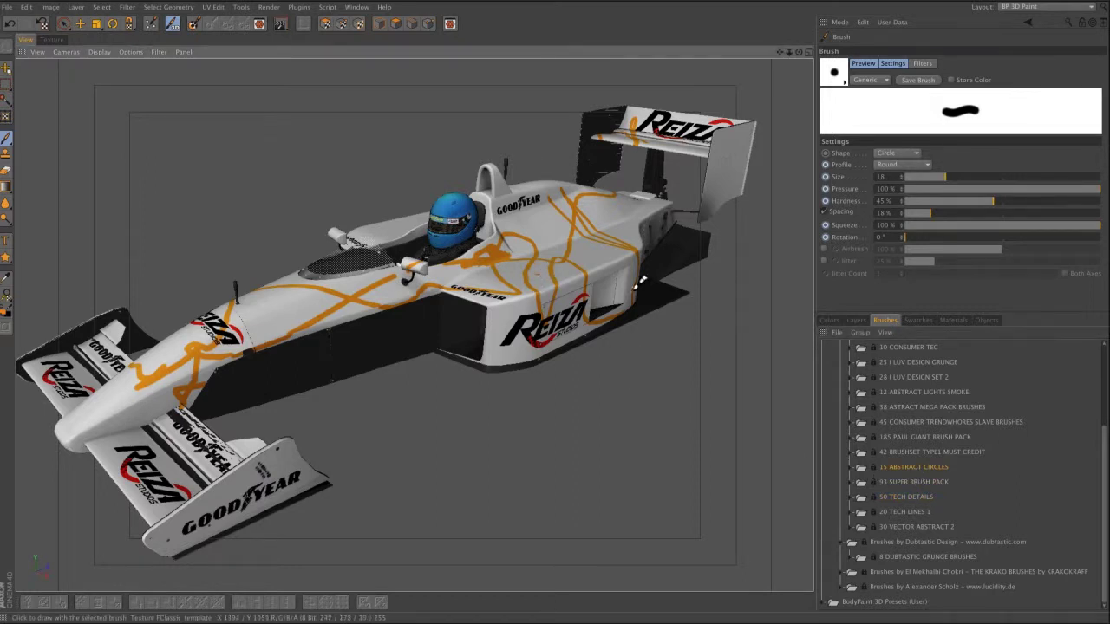
click(888, 474)
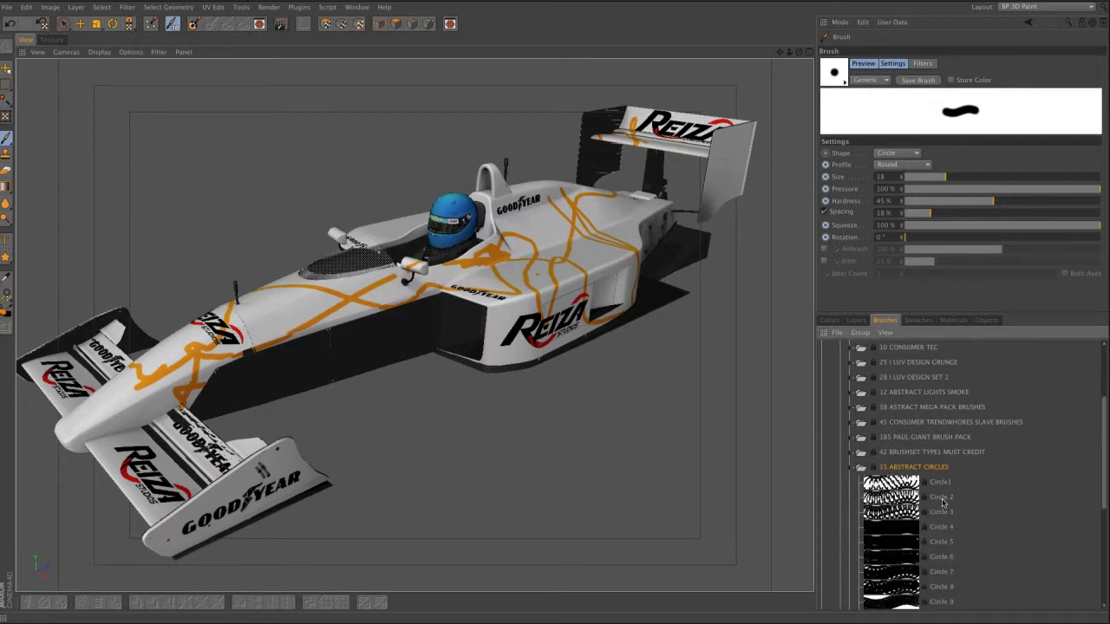
scroll(941, 501, down, 5)
click(934, 459)
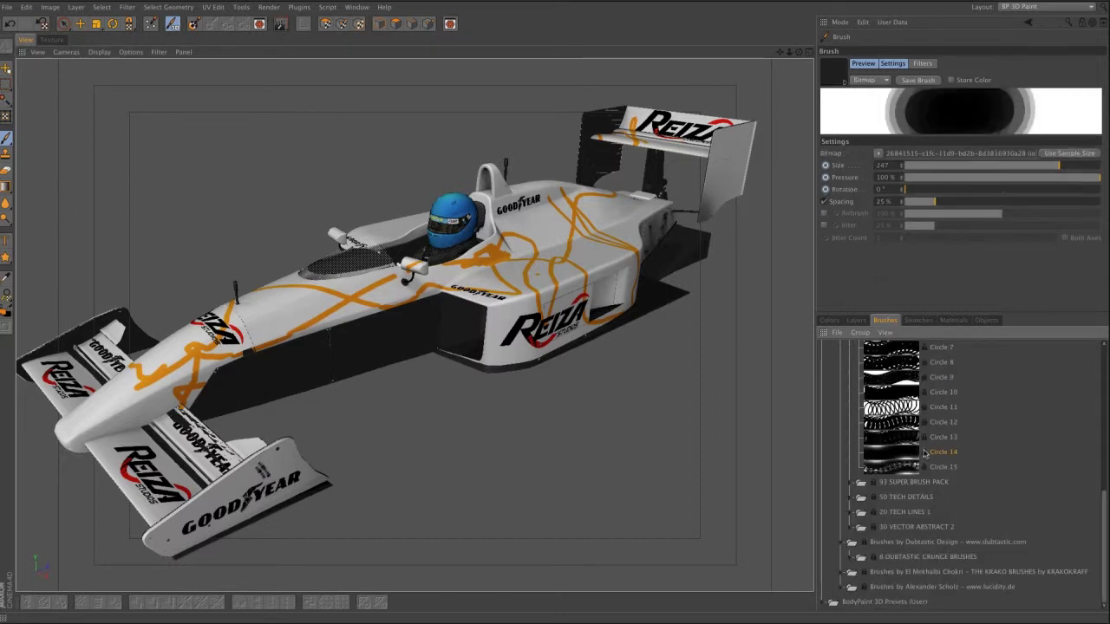
- Stamp orange circles on the sidepod and engine cover, and add a large one on the sidepod with the brush size at 993
click(549, 270)
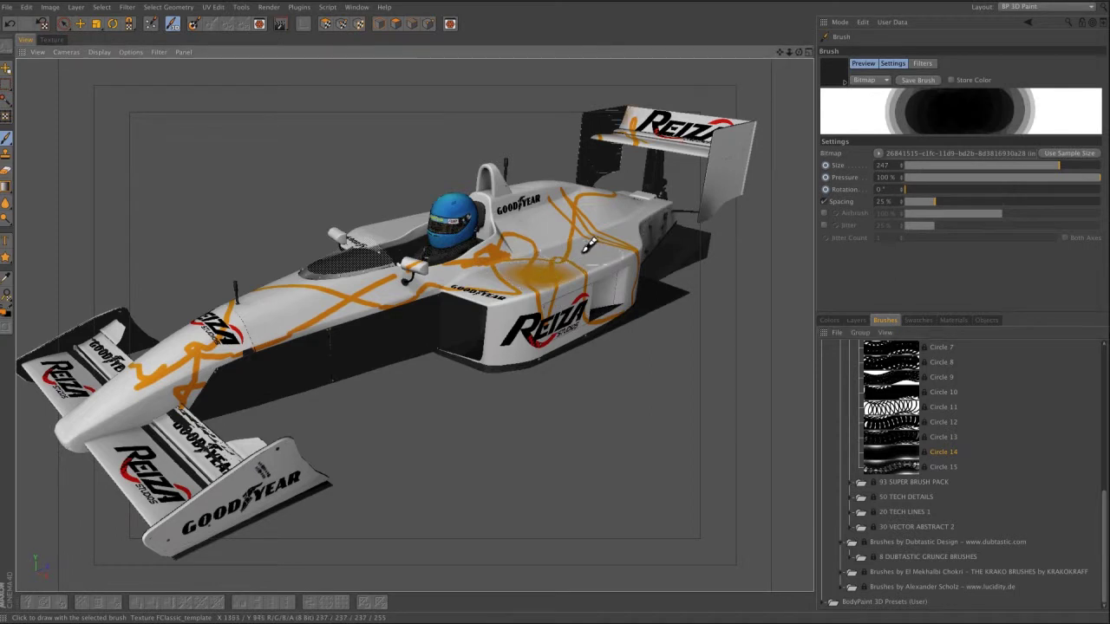
scroll(572, 252, up, 5)
mouse_move(548, 215)
mouse_down()
mouse_move(520, 195)
mouse_move(567, 239)
mouse_up()
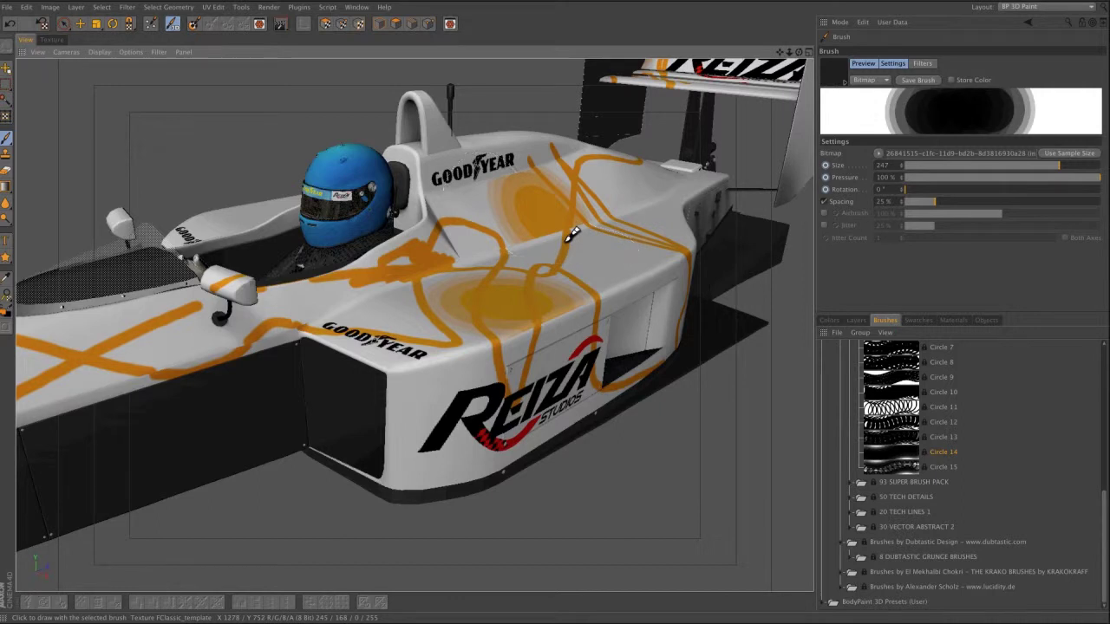
click(565, 243)
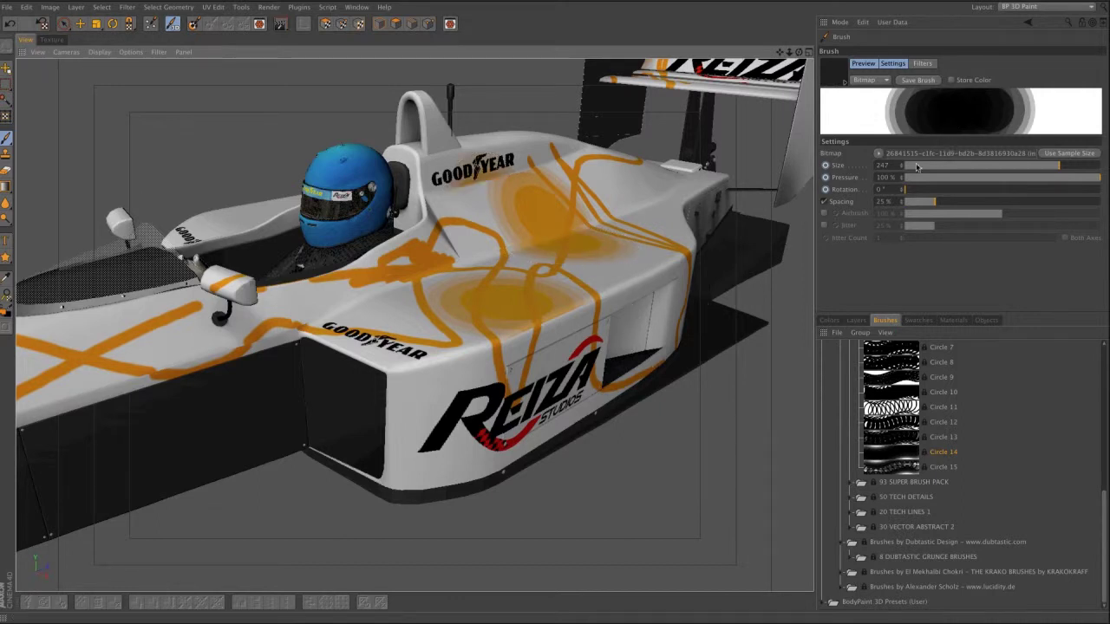
mouse_move(1022, 165)
mouse_down()
mouse_move(954, 166)
mouse_move(1101, 166)
mouse_up()
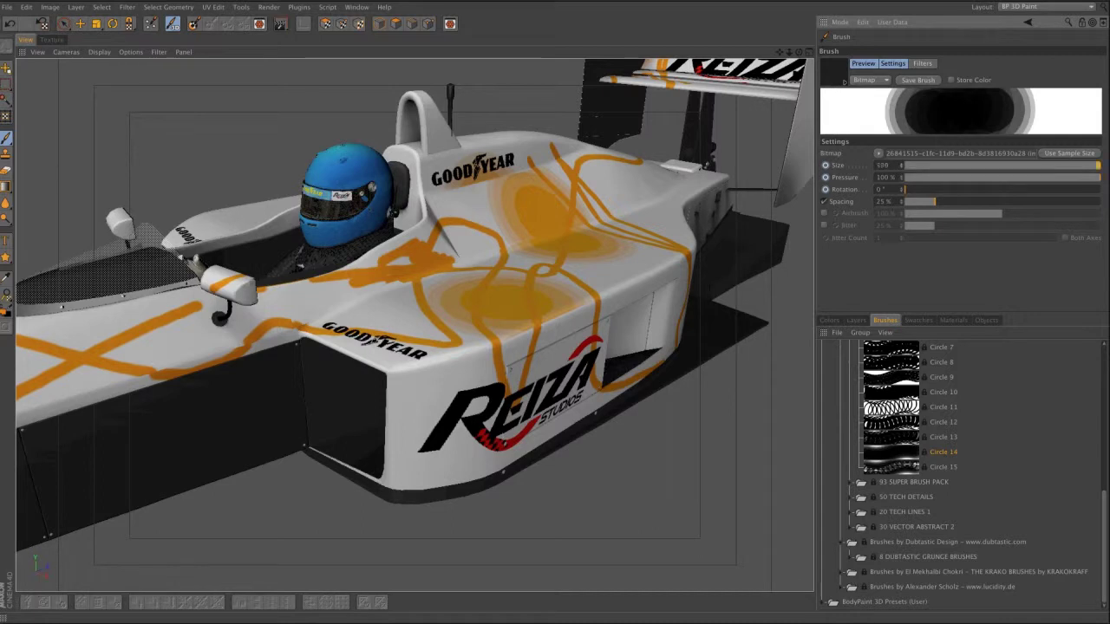
click(535, 268)
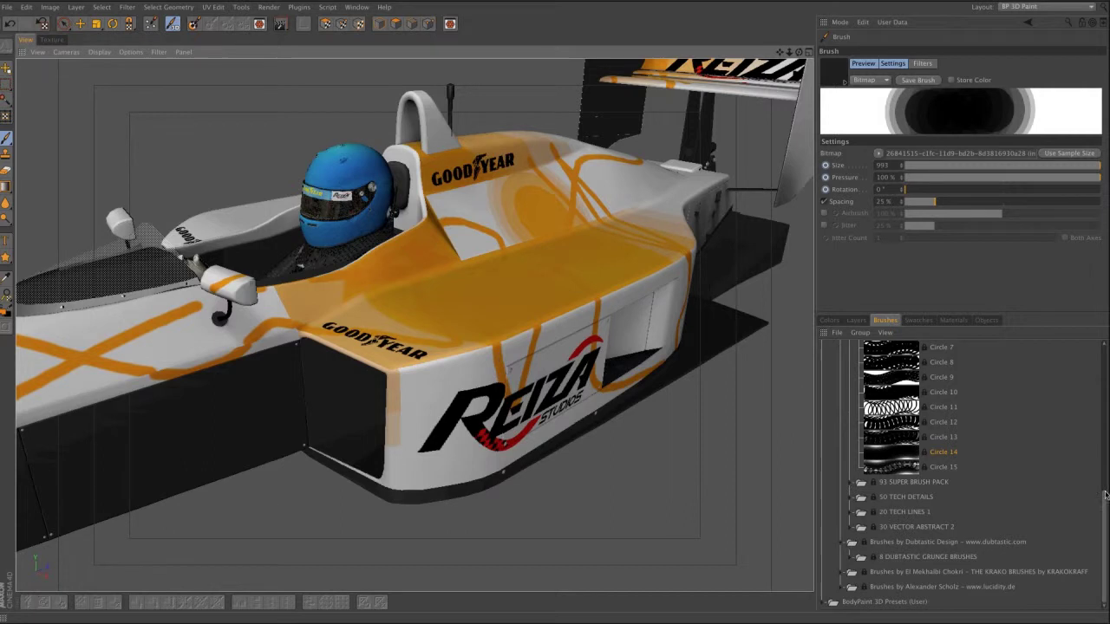
- Set the brush size to 163 and paint the speckled grey-green stone texture swatch along the top of the sidepod
mouse_move(1054, 167)
mouse_down()
mouse_move(1038, 169)
mouse_move(1098, 165)
mouse_move(1008, 165)
mouse_move(1098, 165)
mouse_up()
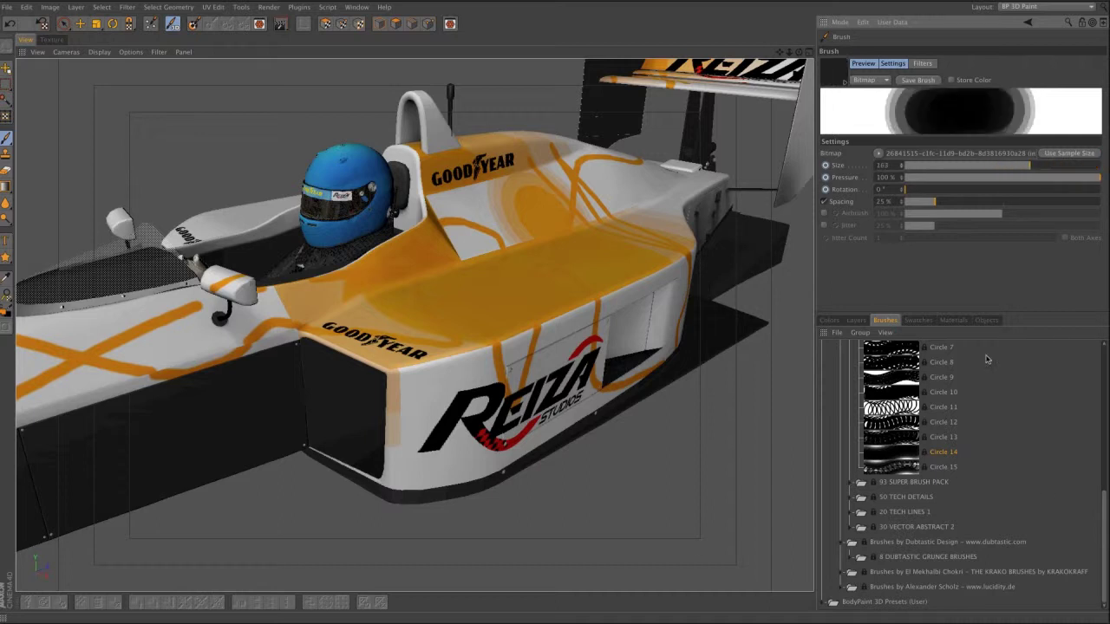
click(918, 321)
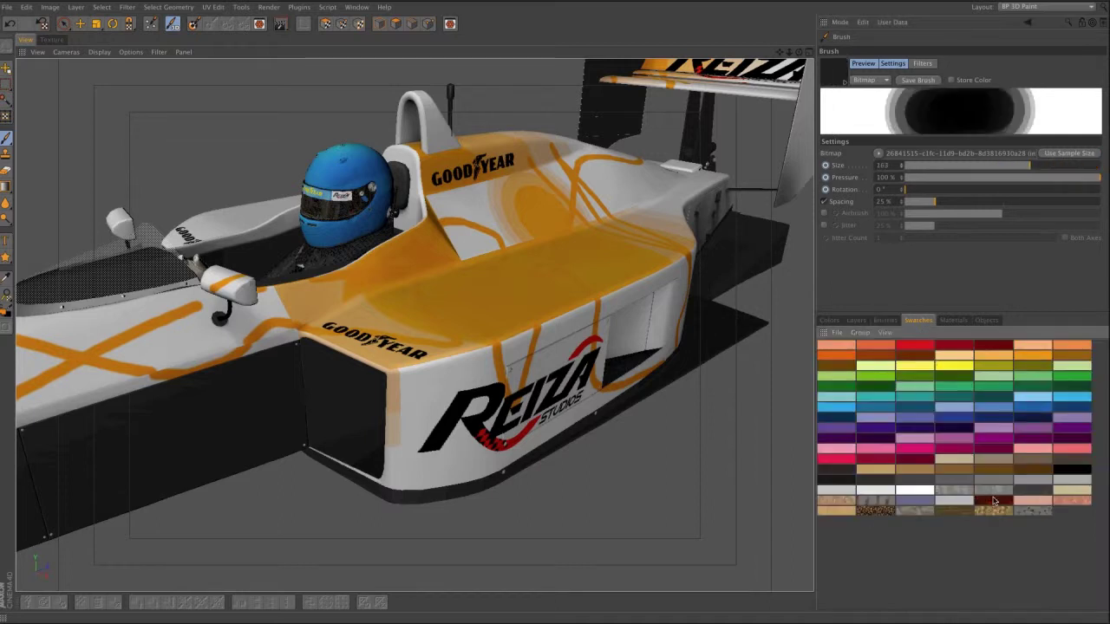
click(1020, 515)
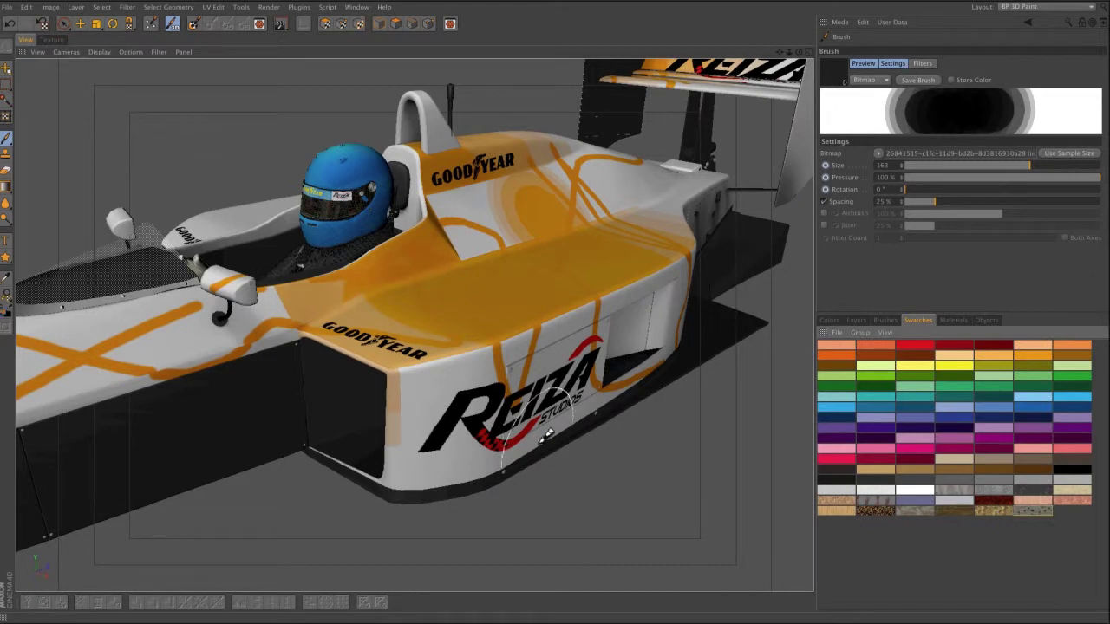
mouse_move(503, 272)
mouse_down()
mouse_move(527, 280)
mouse_move(446, 334)
mouse_move(607, 268)
mouse_up()
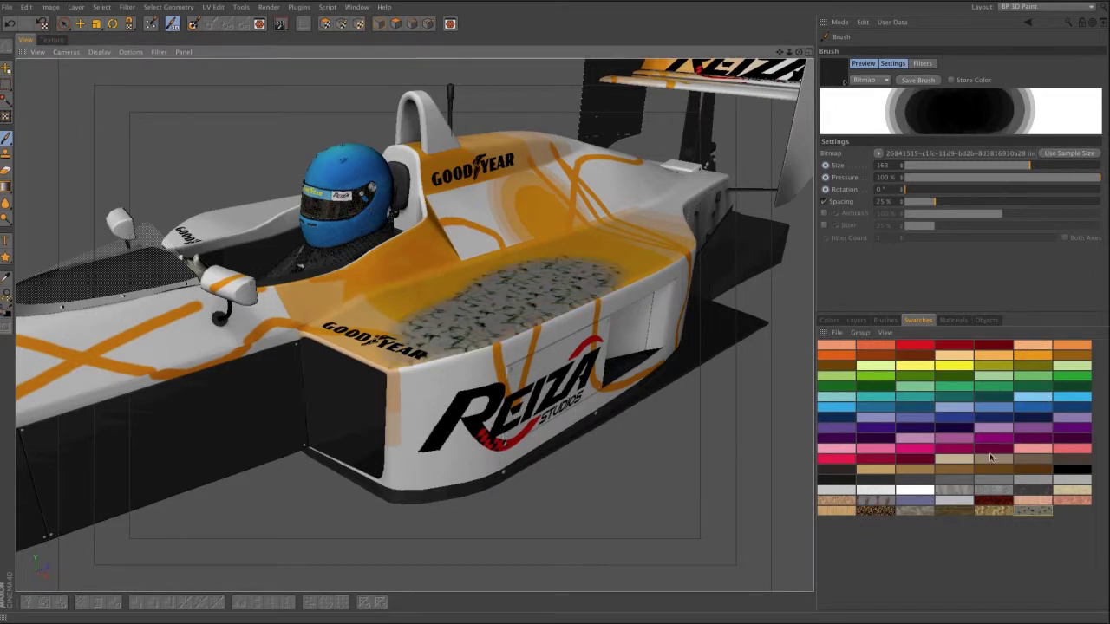
- Load the standard Brush preset from the BodyPaint Presets and paint a short stone-textured stroke on the white sidepod area in the texture view
click(954, 321)
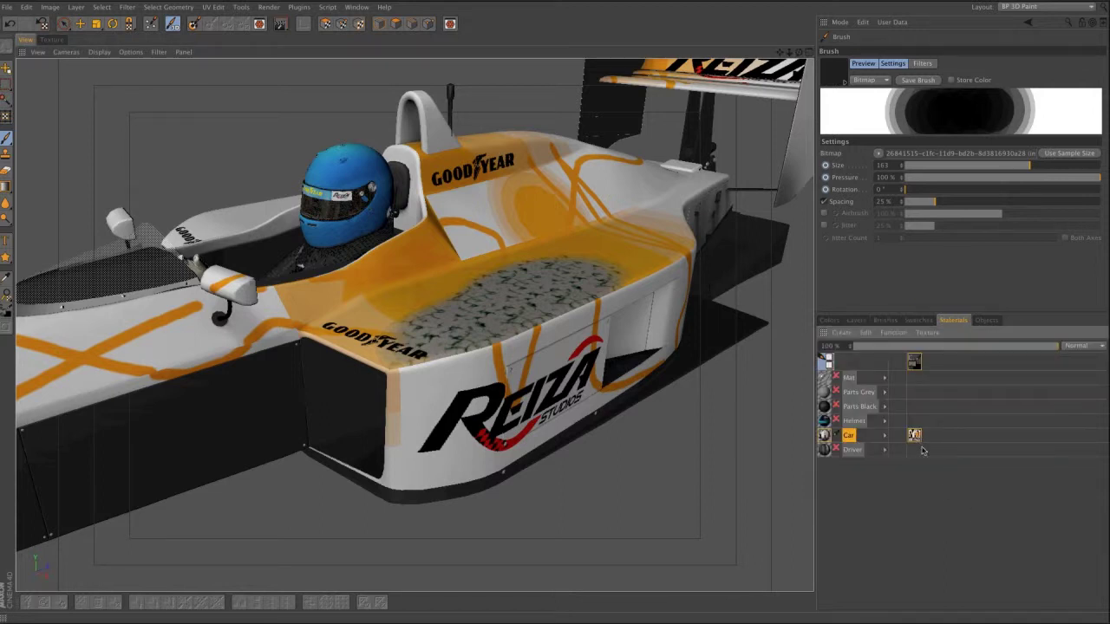
click(56, 40)
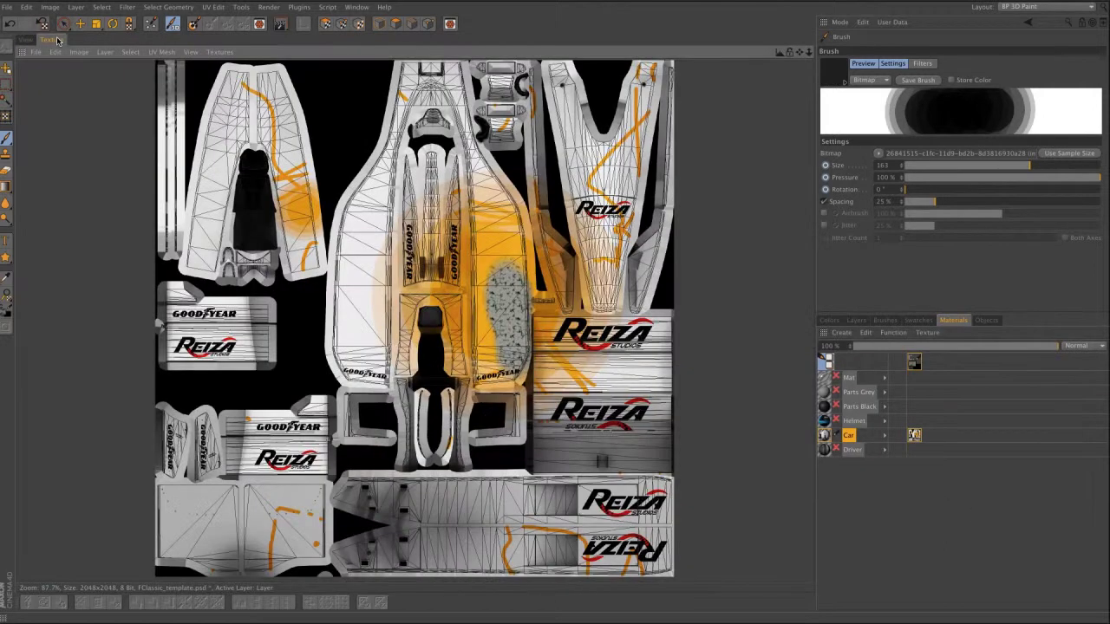
scroll(399, 305, up, 5)
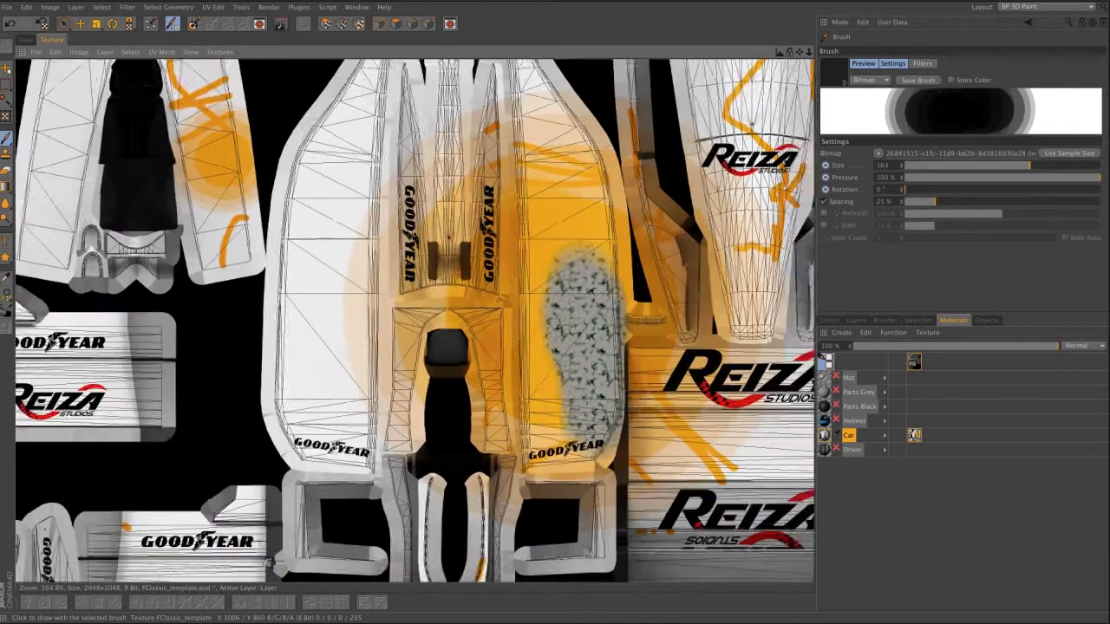
scroll(399, 305, up, 2)
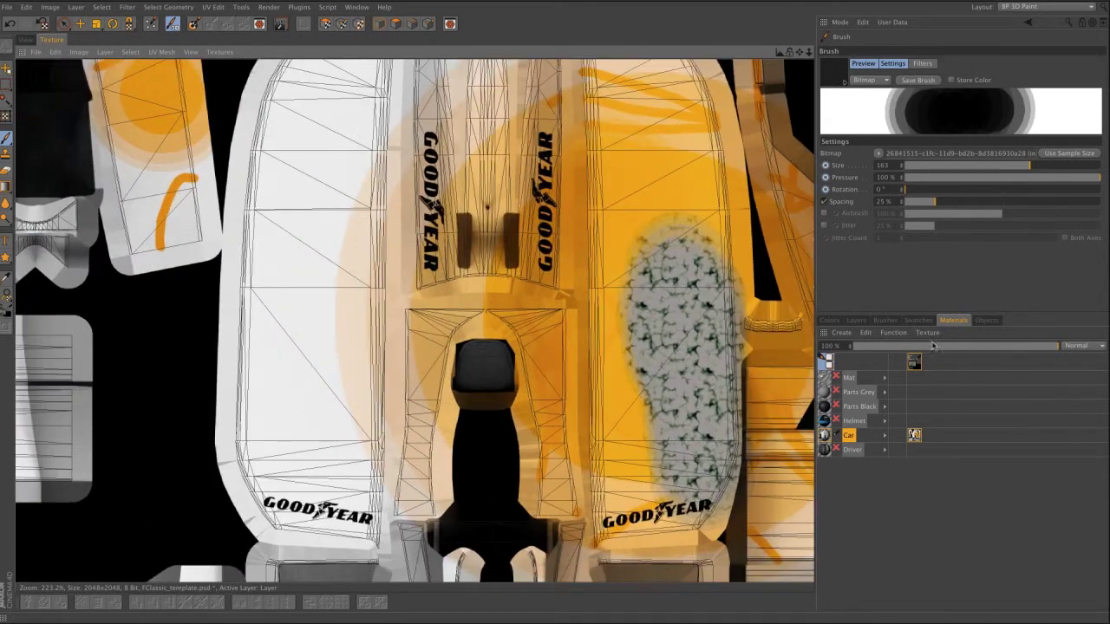
click(885, 320)
scroll(946, 434, up, 6)
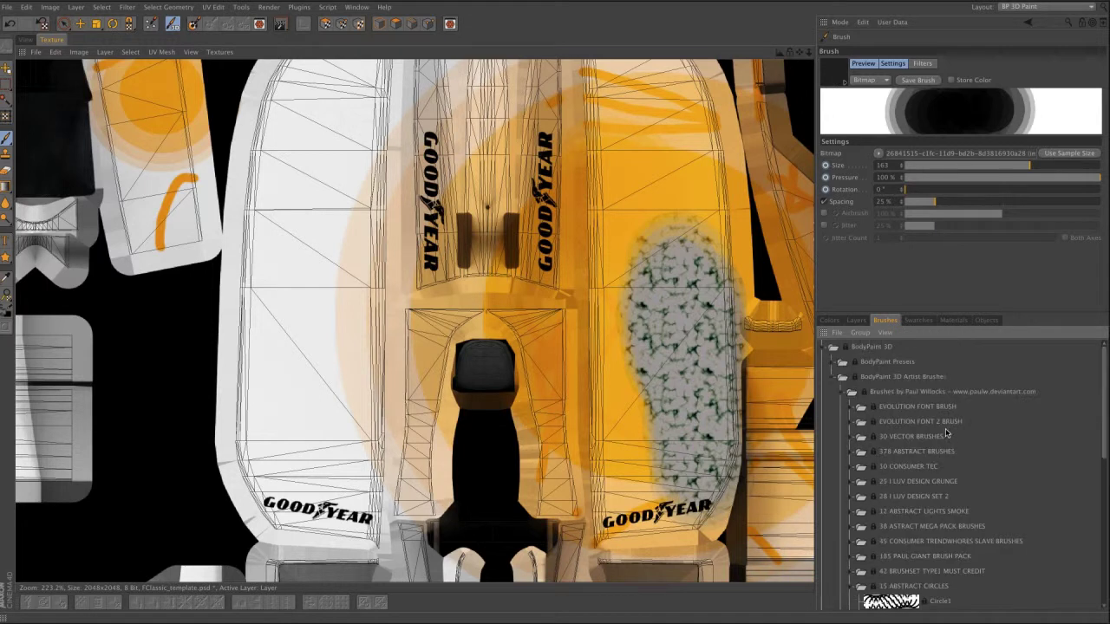
click(831, 362)
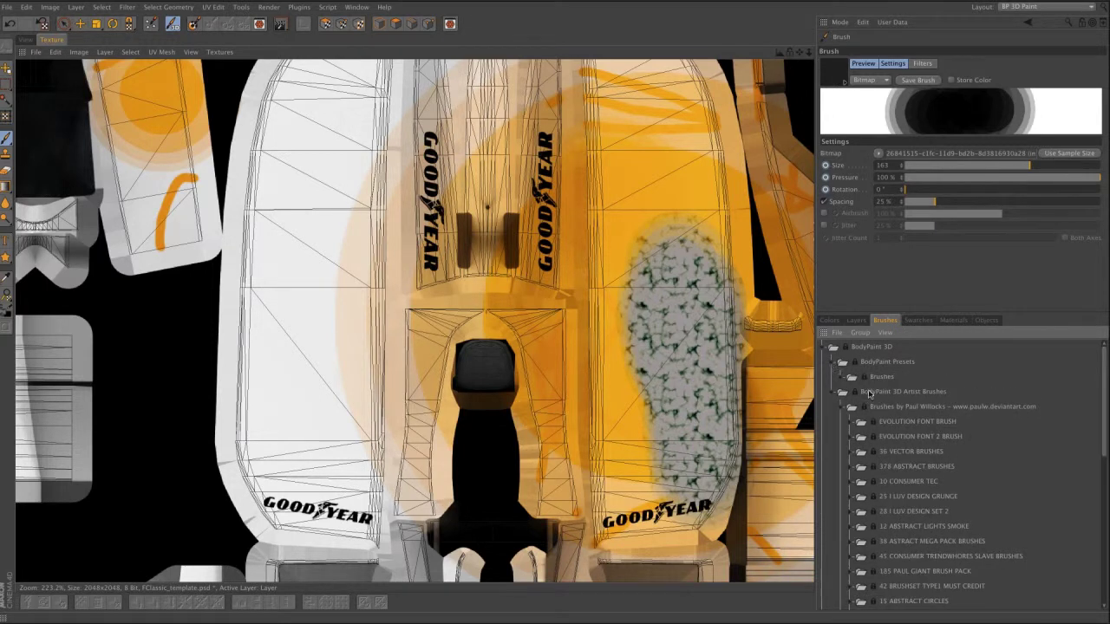
click(842, 378)
click(860, 394)
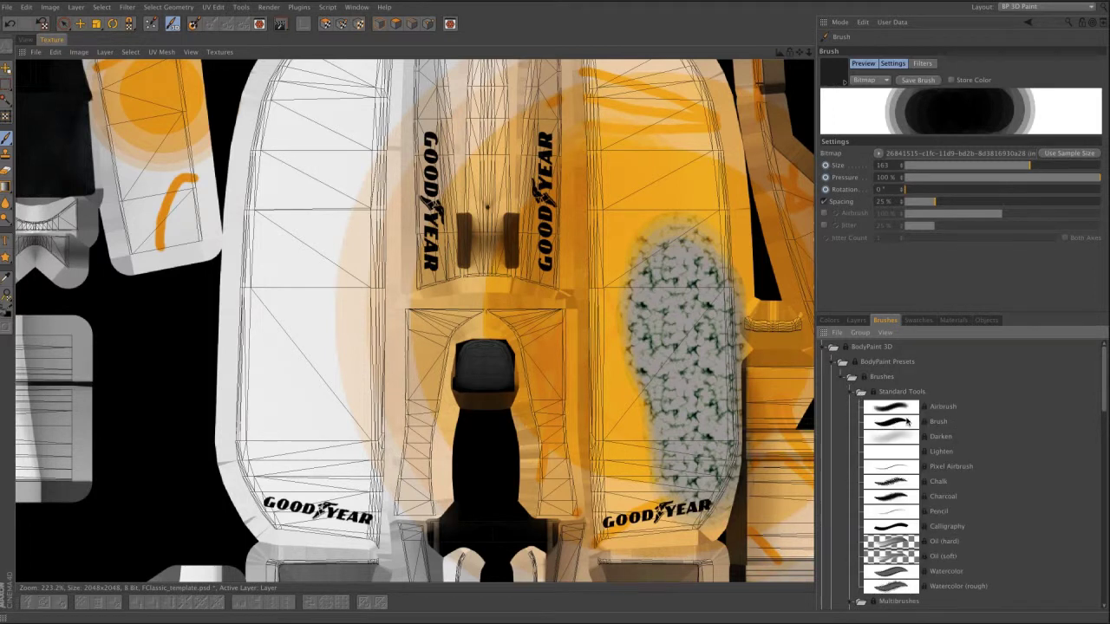
click(939, 423)
mouse_move(312, 234)
mouse_down()
mouse_move(328, 242)
mouse_move(347, 227)
mouse_up()
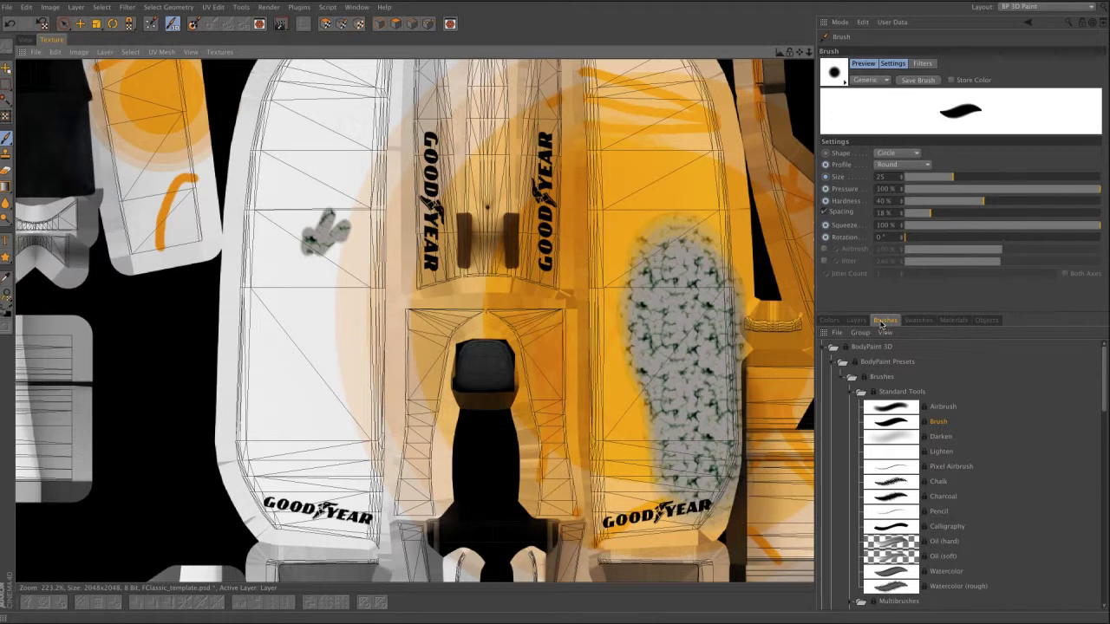
- Choose the red swatch and paint a freehand zigzag line down the white sidepod area of the texture
click(917, 321)
click(917, 347)
mouse_move(325, 265)
mouse_down()
mouse_move(347, 250)
mouse_move(371, 274)
mouse_move(301, 397)
mouse_move(311, 428)
mouse_up()
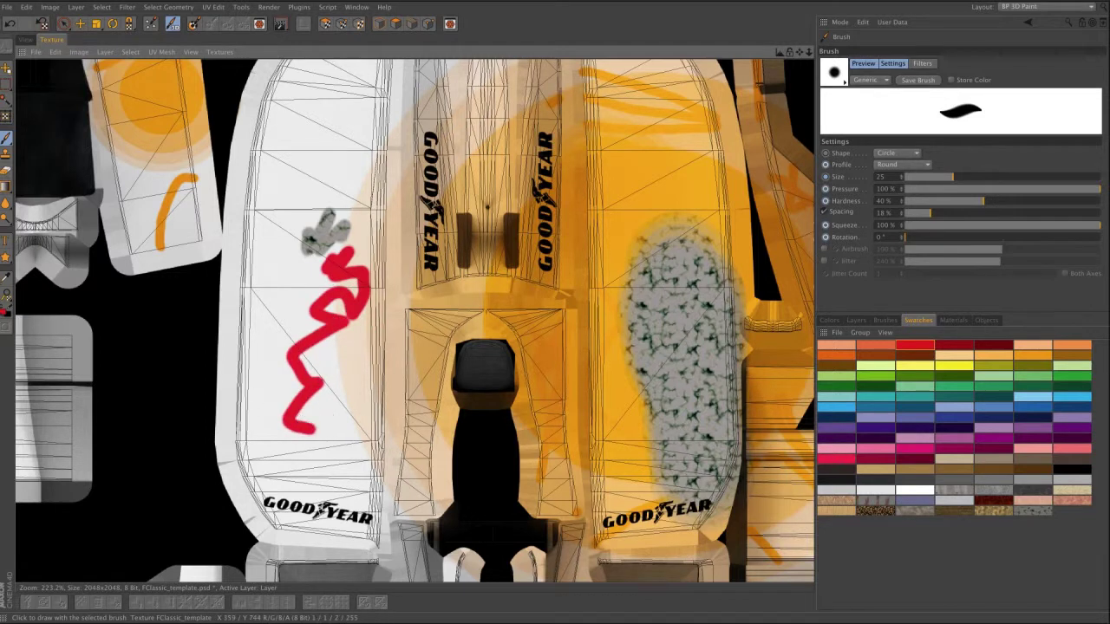
- Outline a four-sided area on the white sidepod with Select Polylines and fill it with red brush strokes
click(6, 84)
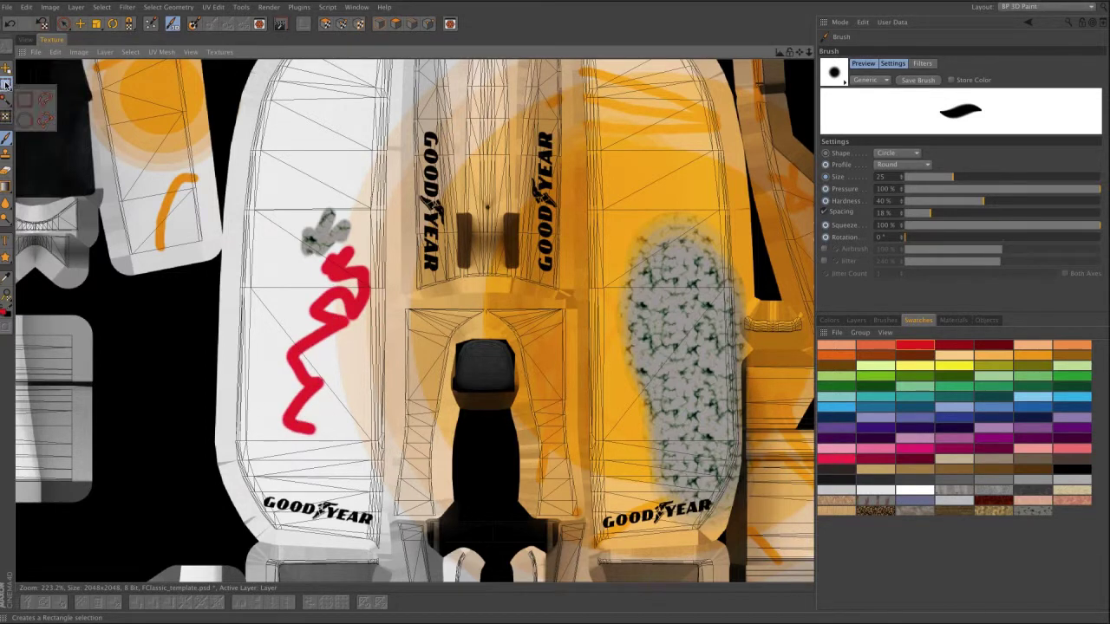
click(43, 125)
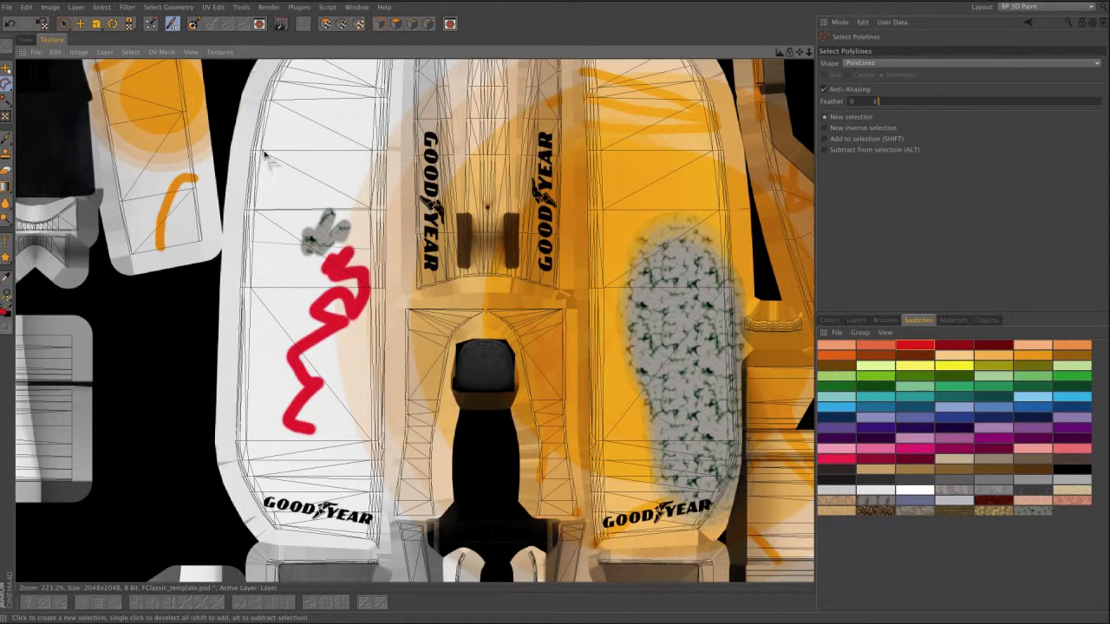
click(6, 141)
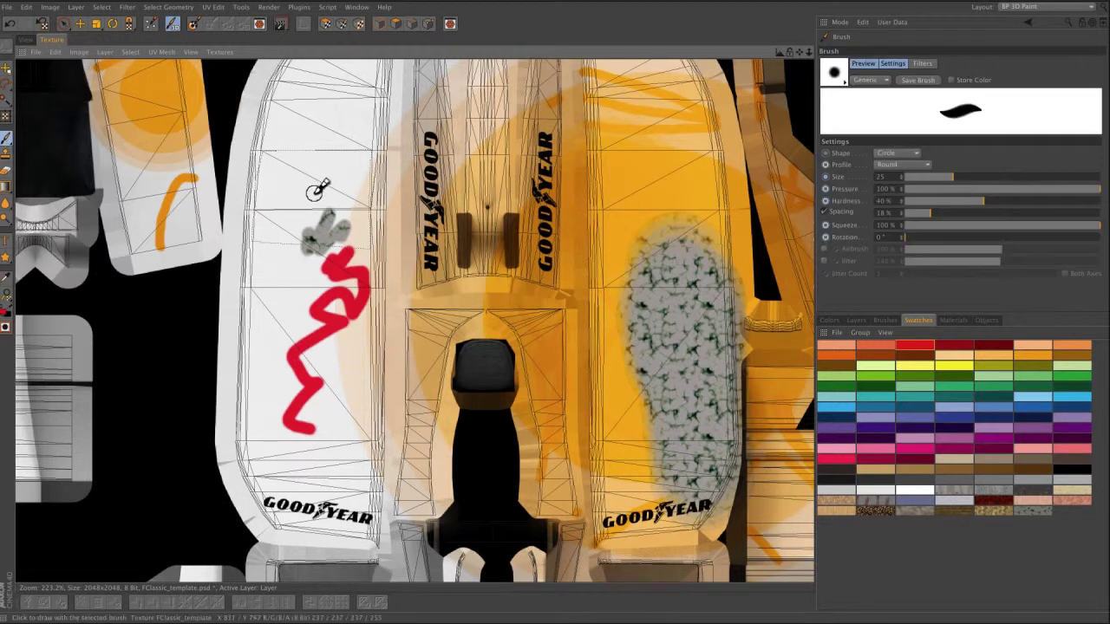
drag(311, 153, 308, 243)
mouse_move(334, 149)
mouse_down()
mouse_move(337, 181)
mouse_move(276, 157)
mouse_move(268, 179)
mouse_move(256, 173)
mouse_move(347, 168)
mouse_move(347, 248)
mouse_move(365, 223)
mouse_move(371, 154)
mouse_up()
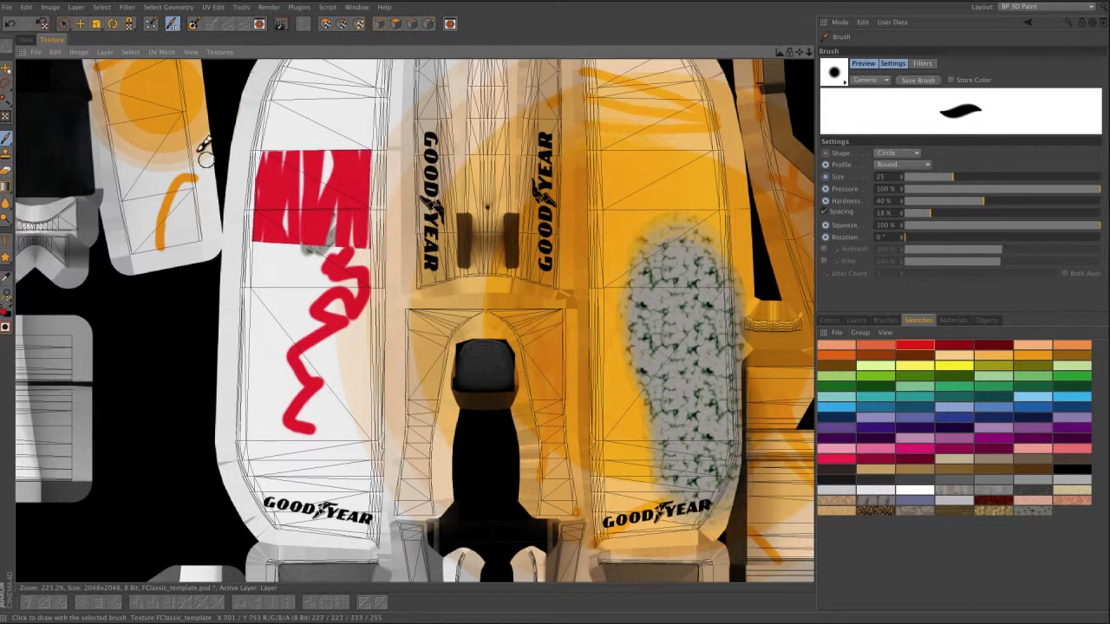
- Switch to the 3D view, check the red-filled area on the sidepod and clear the selection around it
click(26, 41)
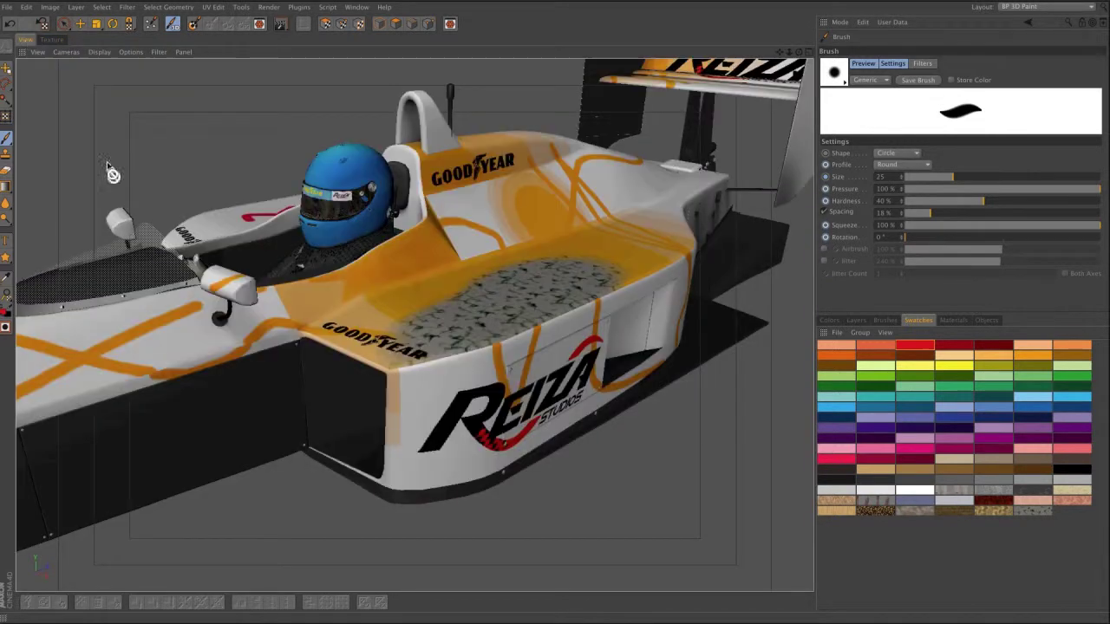
scroll(429, 287, up, 3)
alt+drag(512, 312, 646, 312)
alt+middle_drag(408, 395, 609, 248)
scroll(396, 242, up, 3)
alt+drag(425, 220, 491, 255)
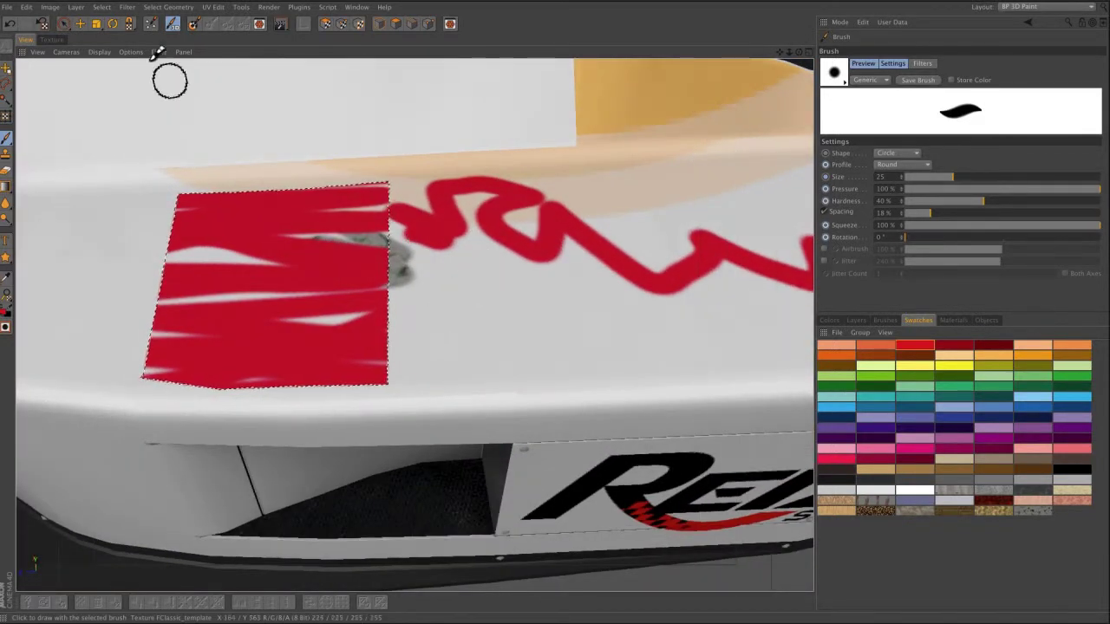
click(98, 11)
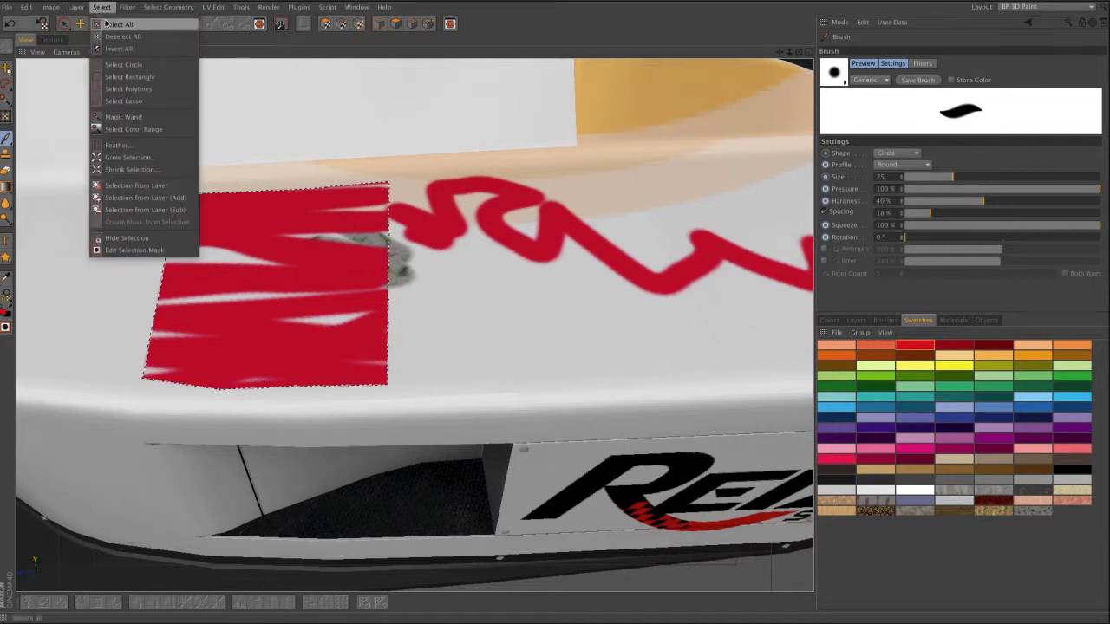
click(146, 36)
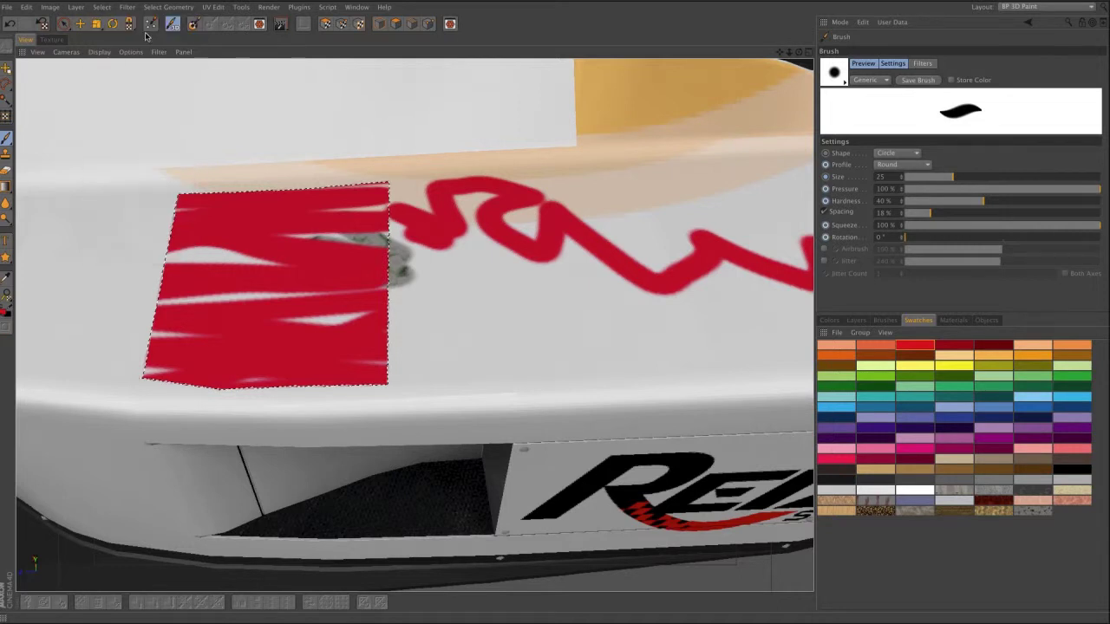
- Paint freehand red brush strokes on the nose beside the cockpit and across the stone-textured sidepod of the model
alt+drag(463, 243, 402, 243)
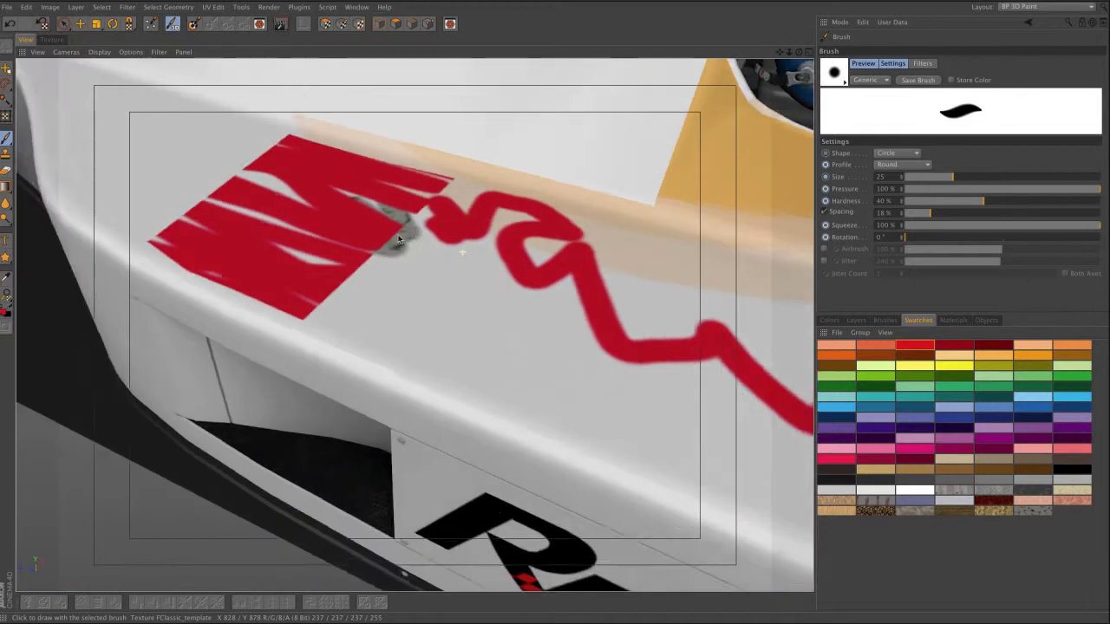
alt+right_drag(424, 228, 393, 258)
alt+middle_drag(393, 258, 391, 248)
mouse_move(388, 249)
mouse_down()
mouse_move(418, 259)
mouse_move(384, 250)
mouse_move(372, 259)
mouse_move(305, 208)
mouse_move(349, 201)
mouse_move(378, 174)
mouse_up()
mouse_move(507, 272)
alt+mouse_down()
mouse_move(340, 249)
mouse_move(412, 295)
mouse_move(410, 309)
alt+mouse_up()
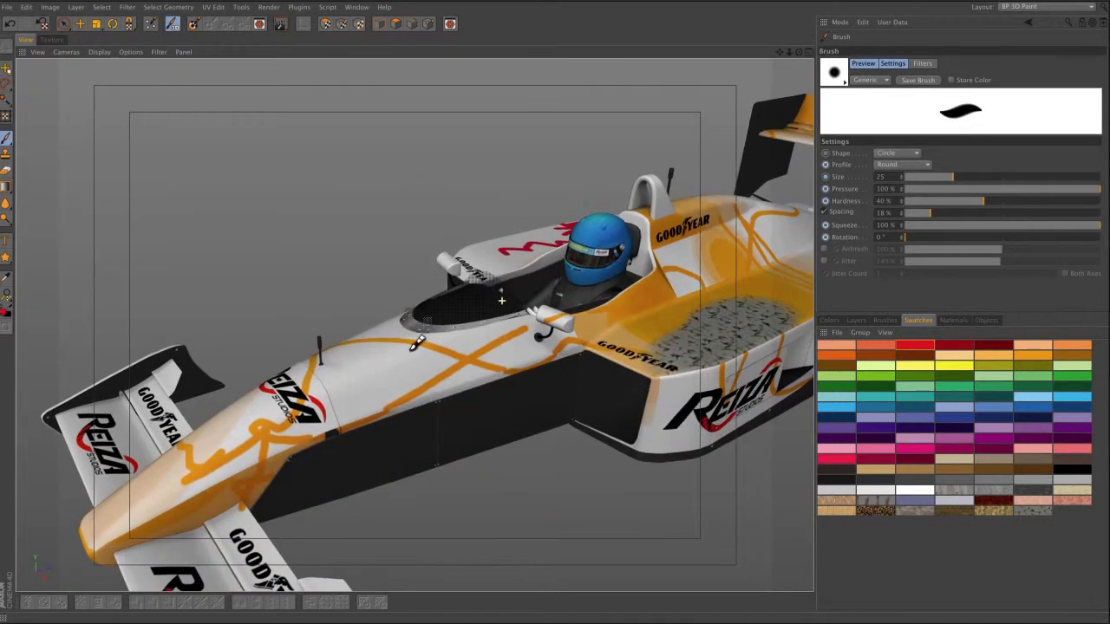
drag(411, 350, 491, 382)
mouse_move(709, 282)
mouse_down()
mouse_move(695, 361)
mouse_move(747, 390)
mouse_up()
alt+drag(720, 323, 694, 324)
alt+middle_drag(708, 337, 673, 264)
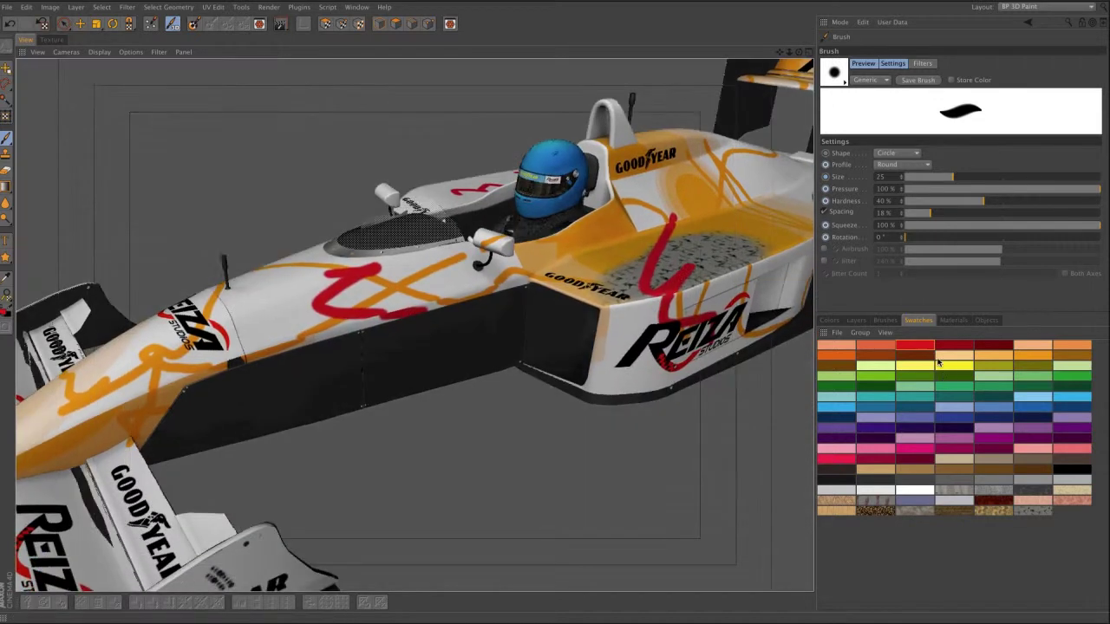
- Delete the painted layer named Layer from the FClassic_template.psd texture
click(855, 320)
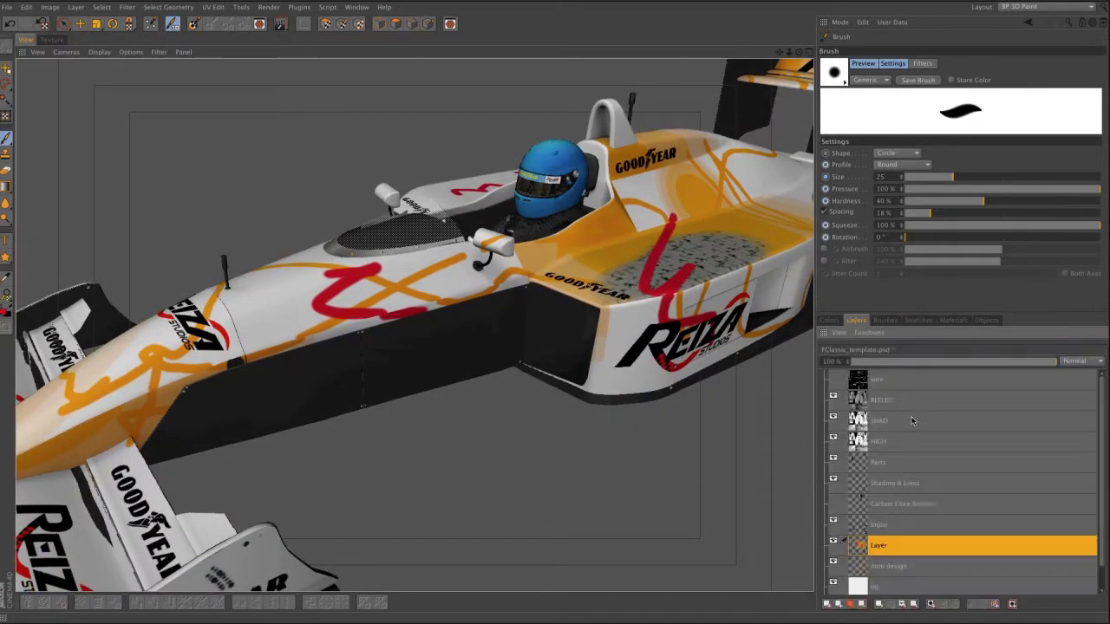
right_click(900, 549)
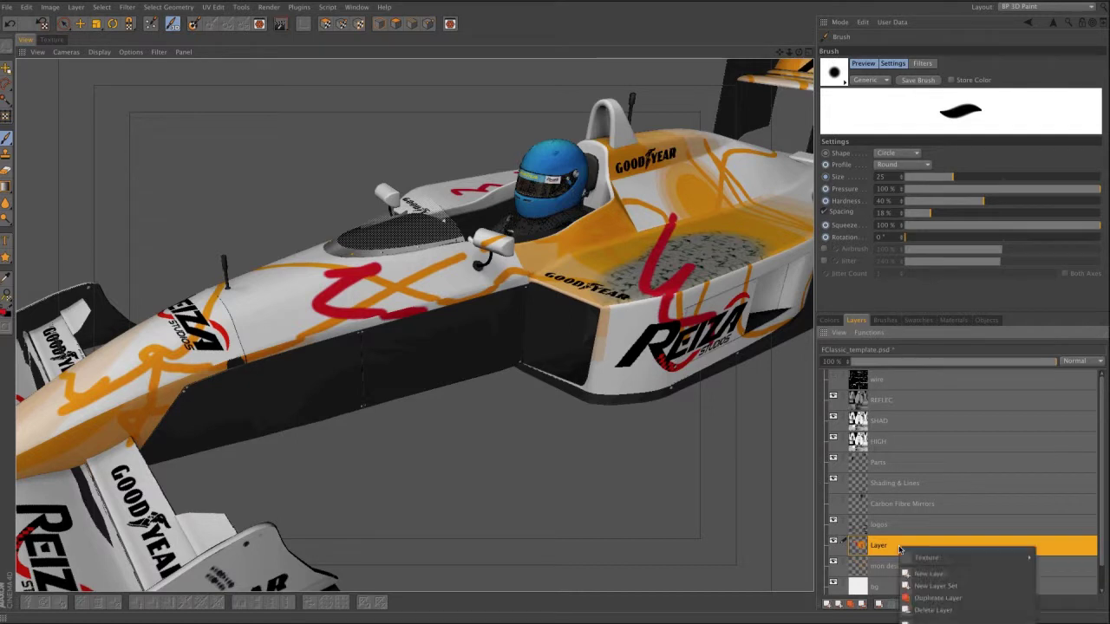
click(945, 610)
- Delete the mon design layer and add a new empty layer above the logos layer
mouse_move(602, 330)
alt+mouse_down()
mouse_move(629, 335)
mouse_move(607, 332)
alt+mouse_up()
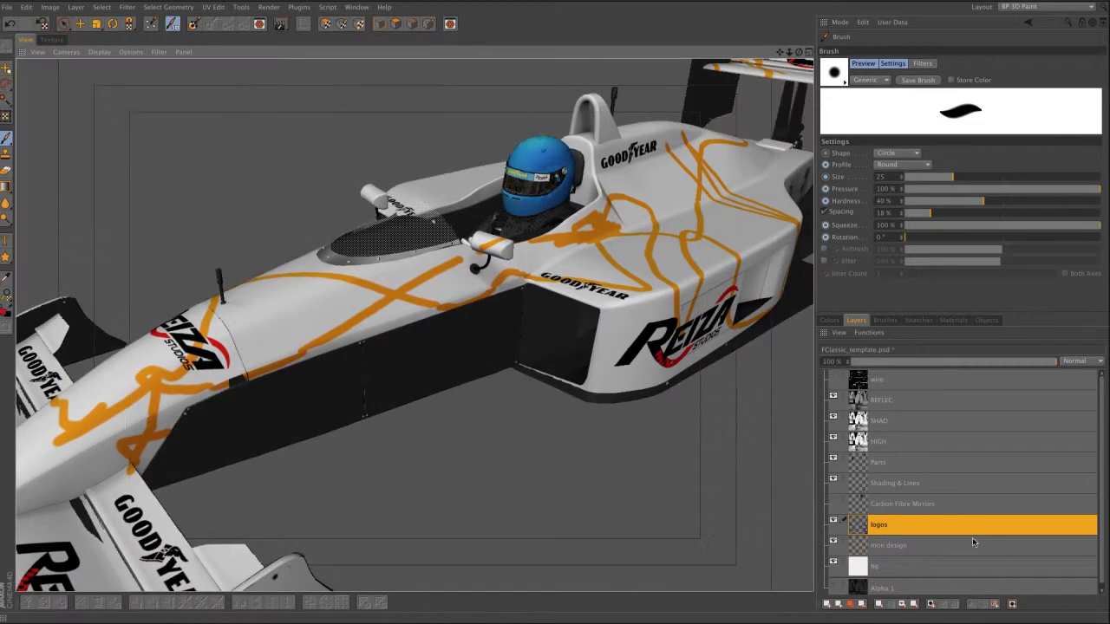
click(904, 546)
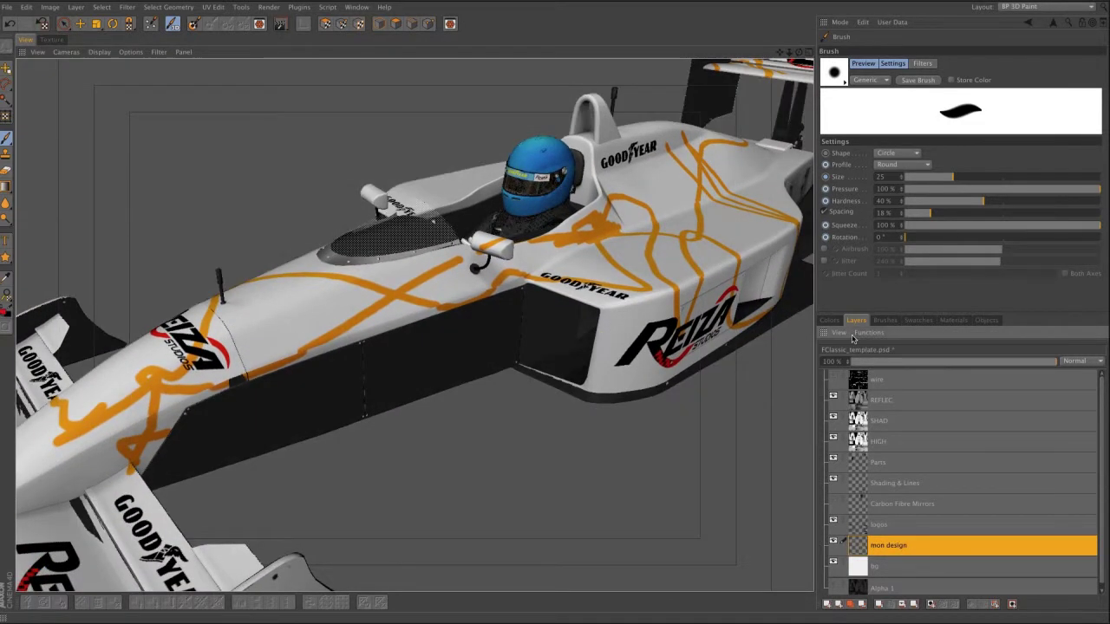
right_click(924, 547)
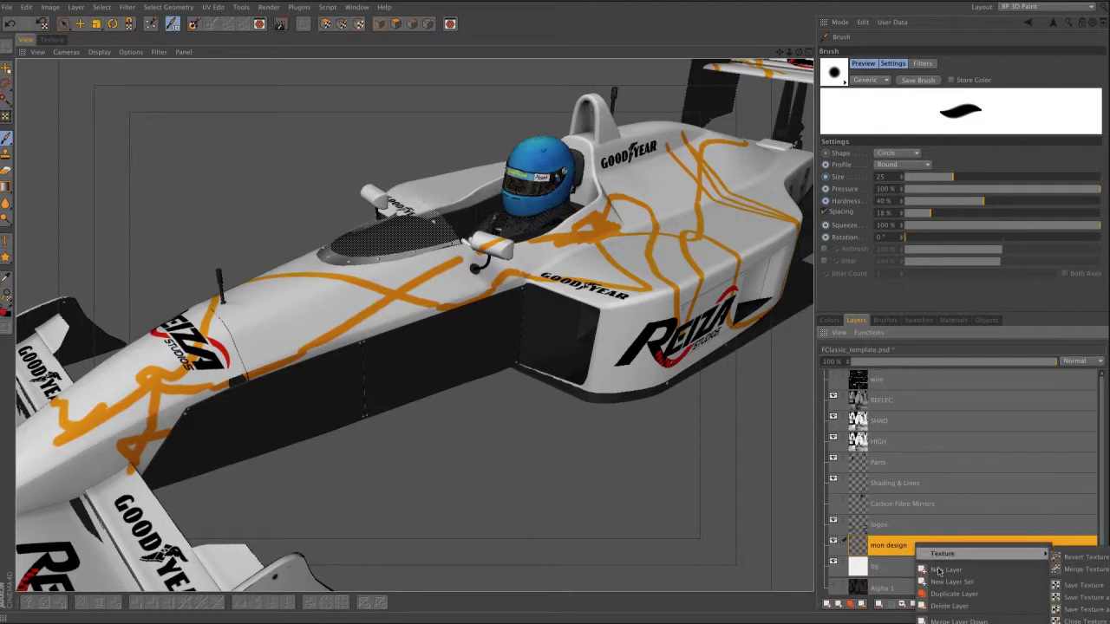
click(957, 606)
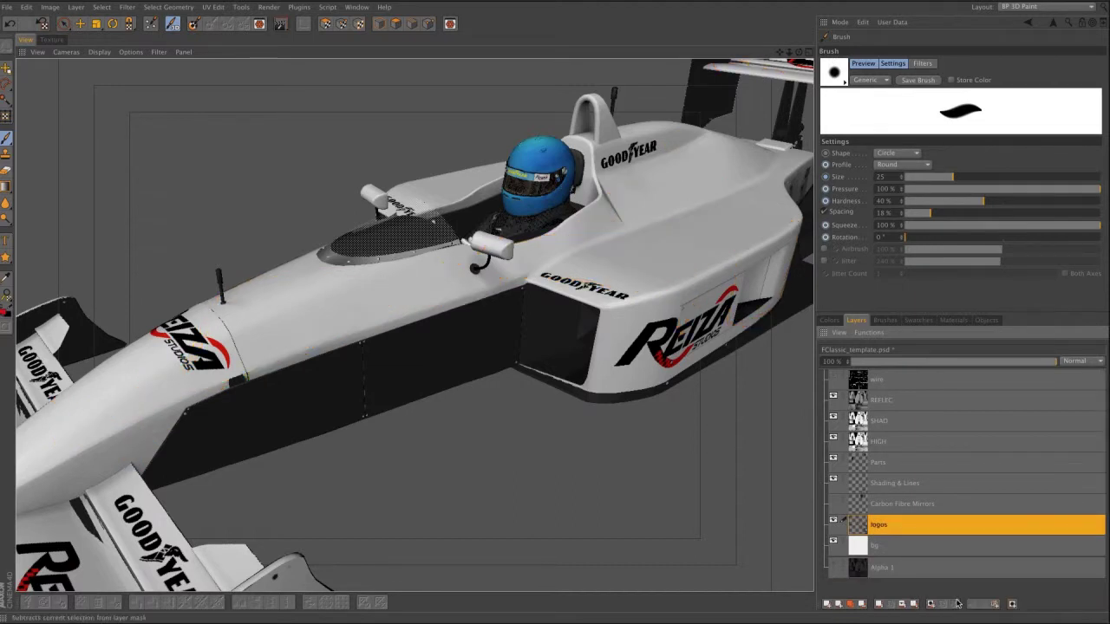
click(889, 332)
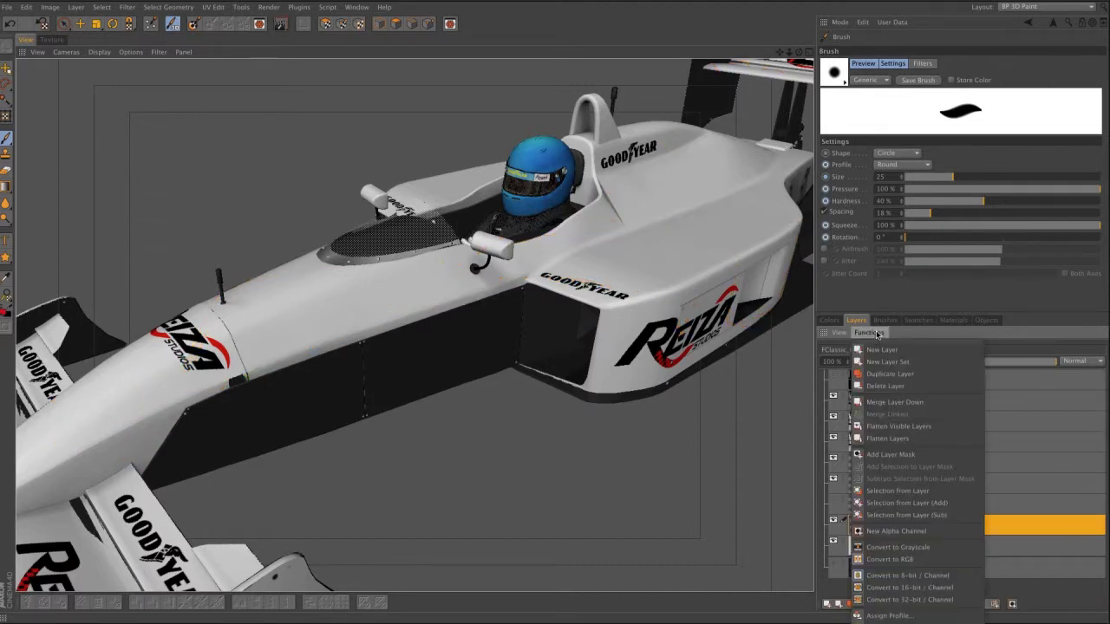
click(887, 352)
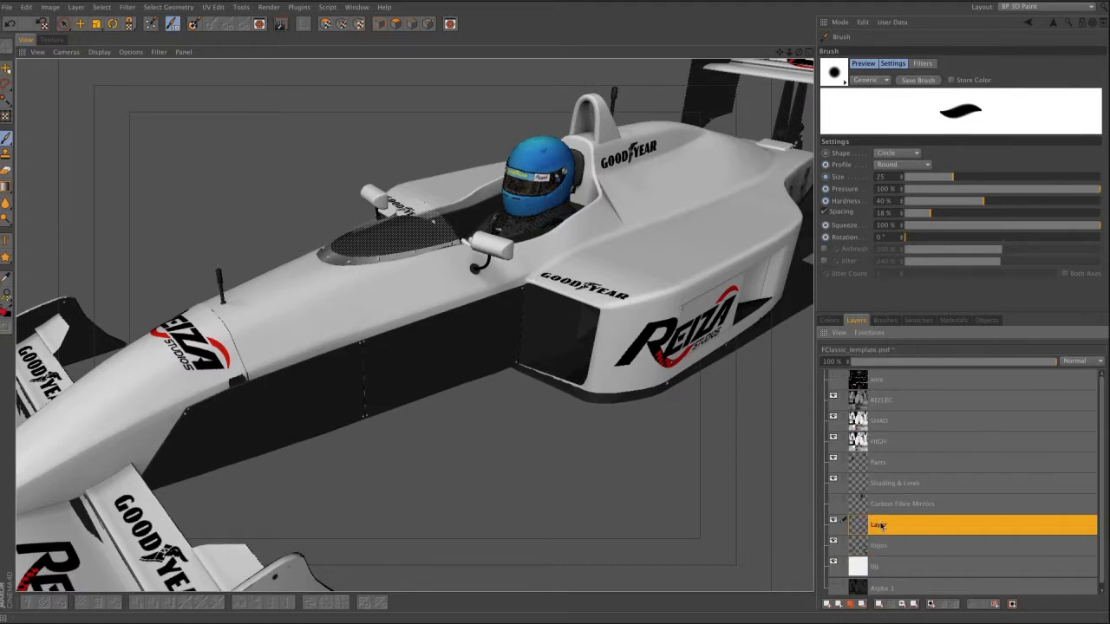
- Browse the BodyPaint 3D artist brush presets, including the brushes in the 15 ABSTRACT CIRCLES set
click(885, 320)
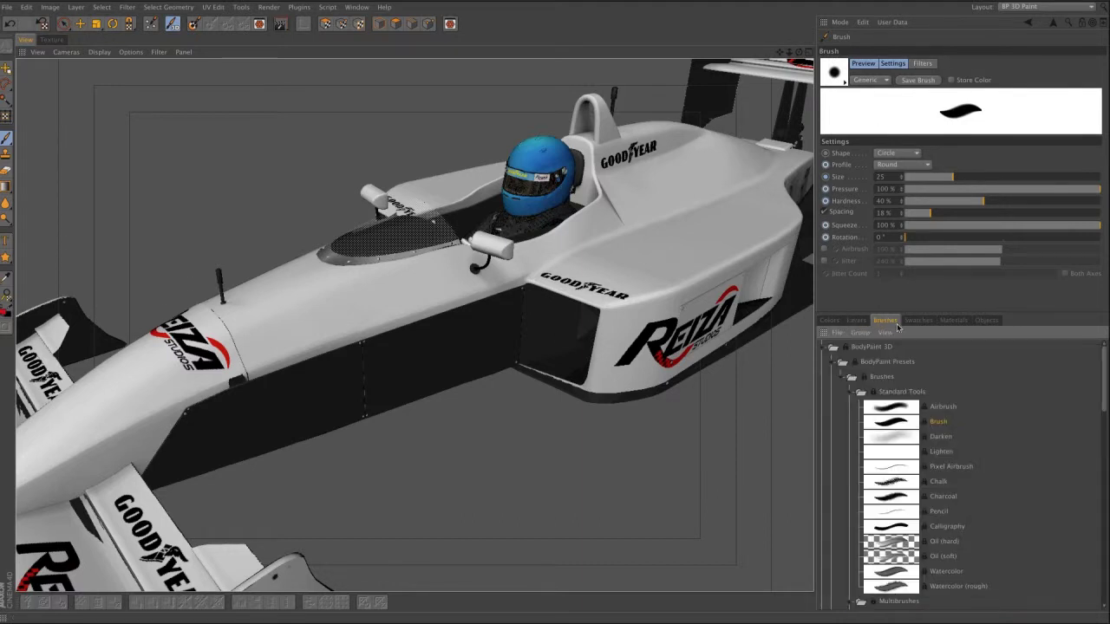
click(841, 379)
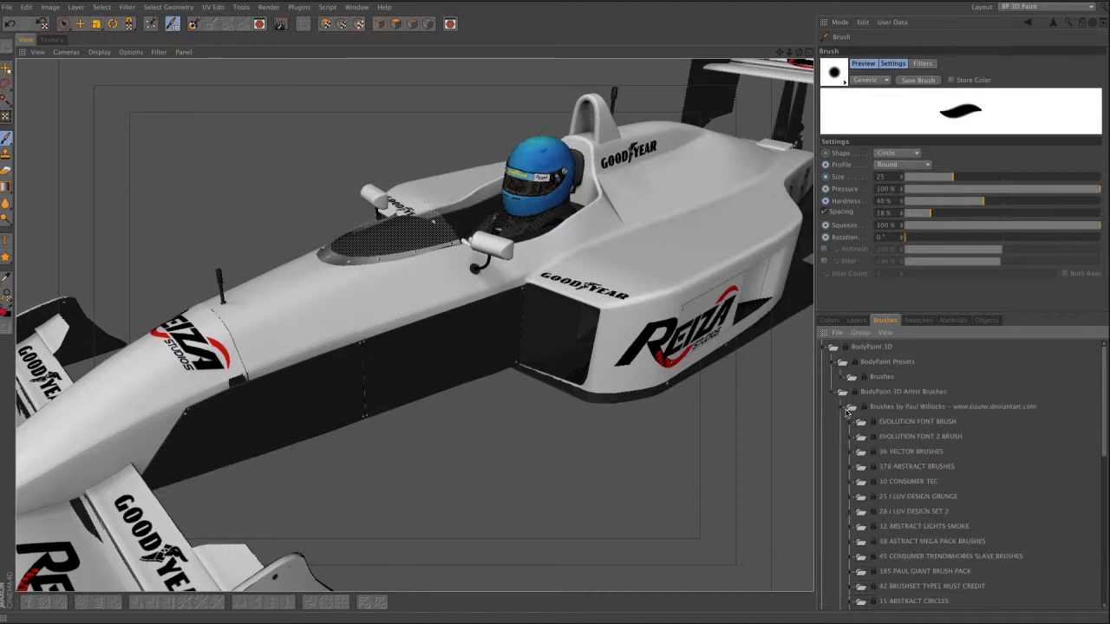
click(841, 408)
click(842, 423)
click(841, 413)
click(860, 480)
scroll(947, 520, down, 3)
scroll(947, 568, up, 2)
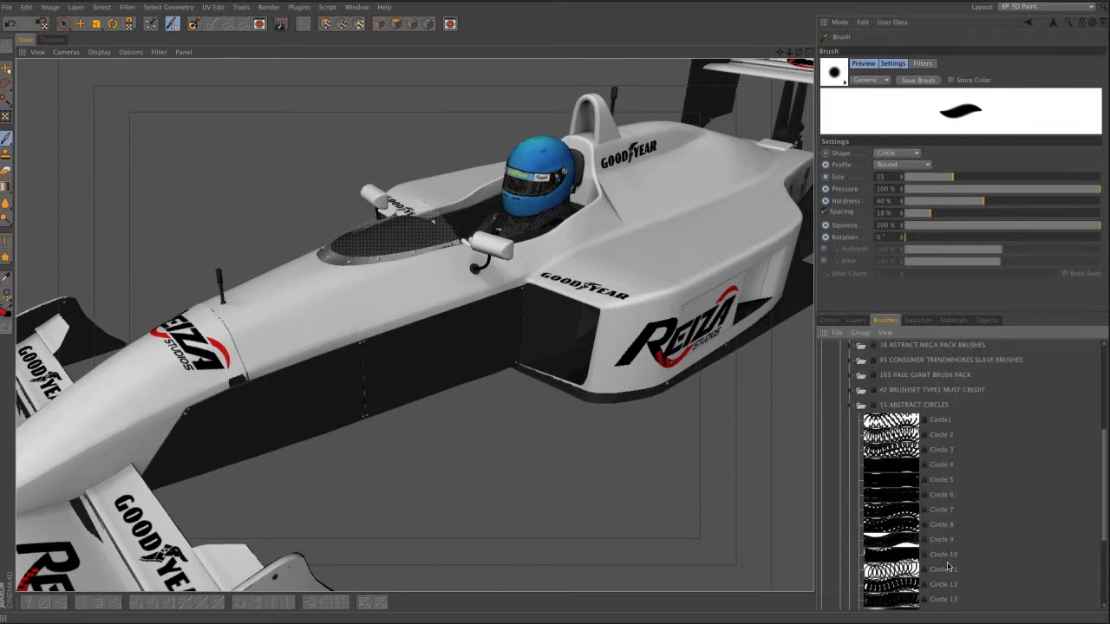
click(849, 406)
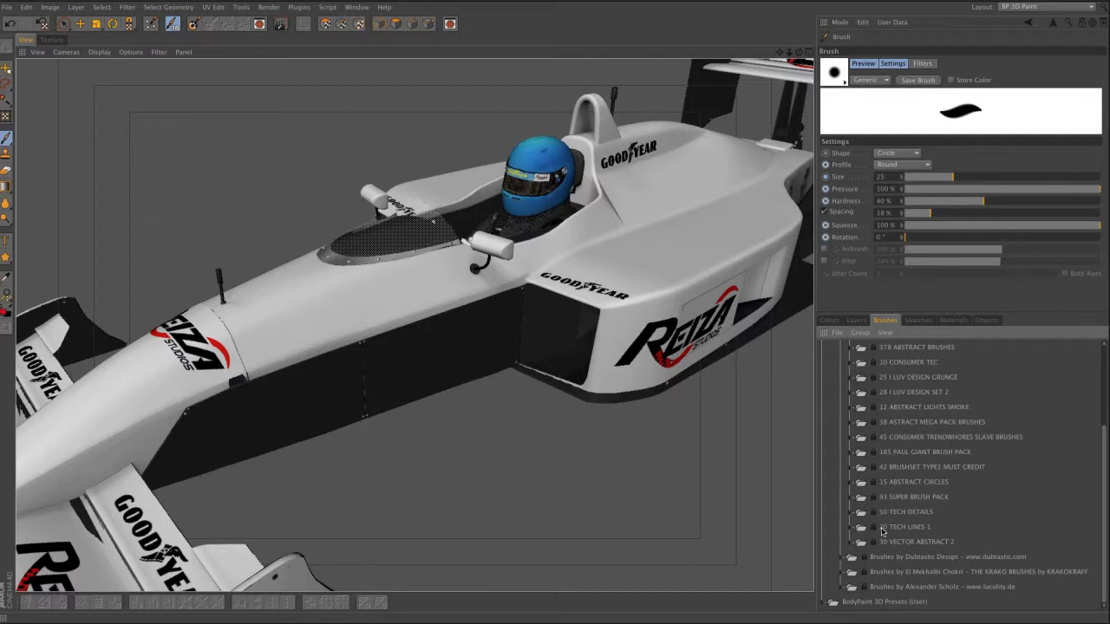
- Load brush 29 from the 30 VECTOR ABSTRACT 2 set and paint red abstract shapes from the sidepod along the nose
click(855, 542)
scroll(936, 519, down, 5)
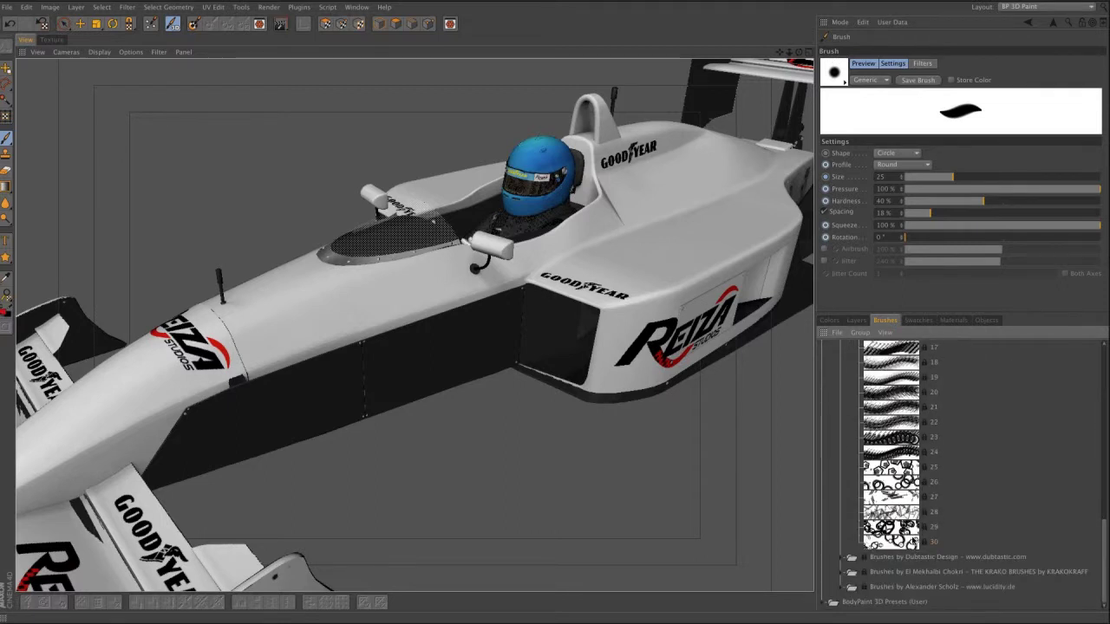
click(924, 533)
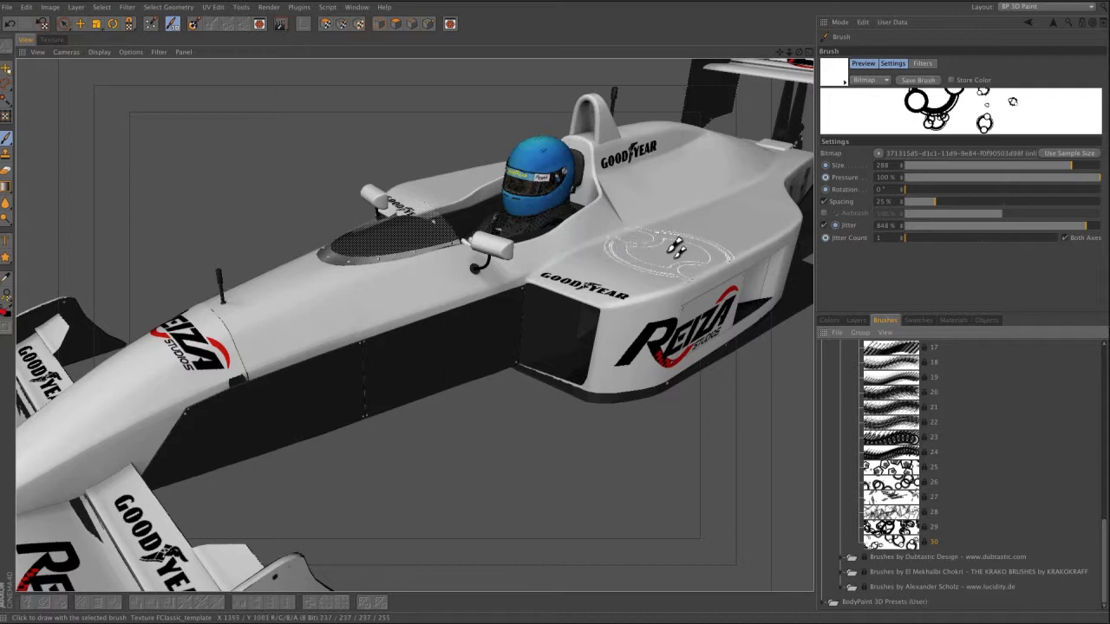
click(895, 527)
mouse_move(670, 253)
mouse_down()
mouse_move(698, 241)
mouse_move(587, 287)
mouse_move(646, 264)
mouse_move(681, 176)
mouse_move(426, 333)
mouse_move(286, 338)
mouse_move(174, 382)
mouse_move(52, 521)
mouse_up()
click(685, 240)
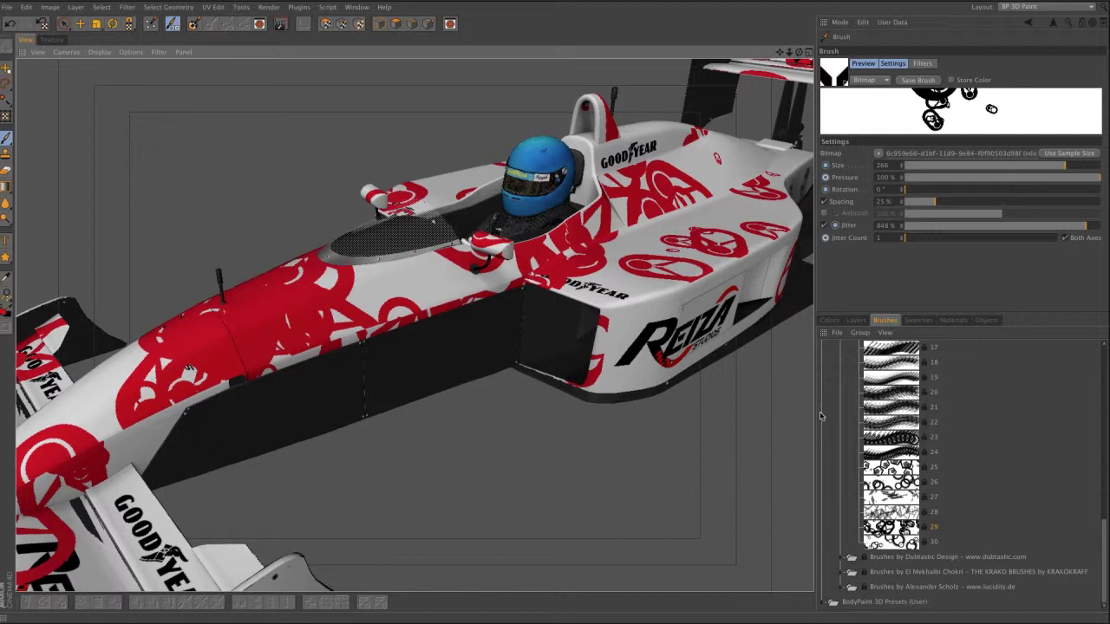
- Choose white, set the brush size to 135 and paint smaller abstract shapes over the red ones from sidepod to nose
click(834, 320)
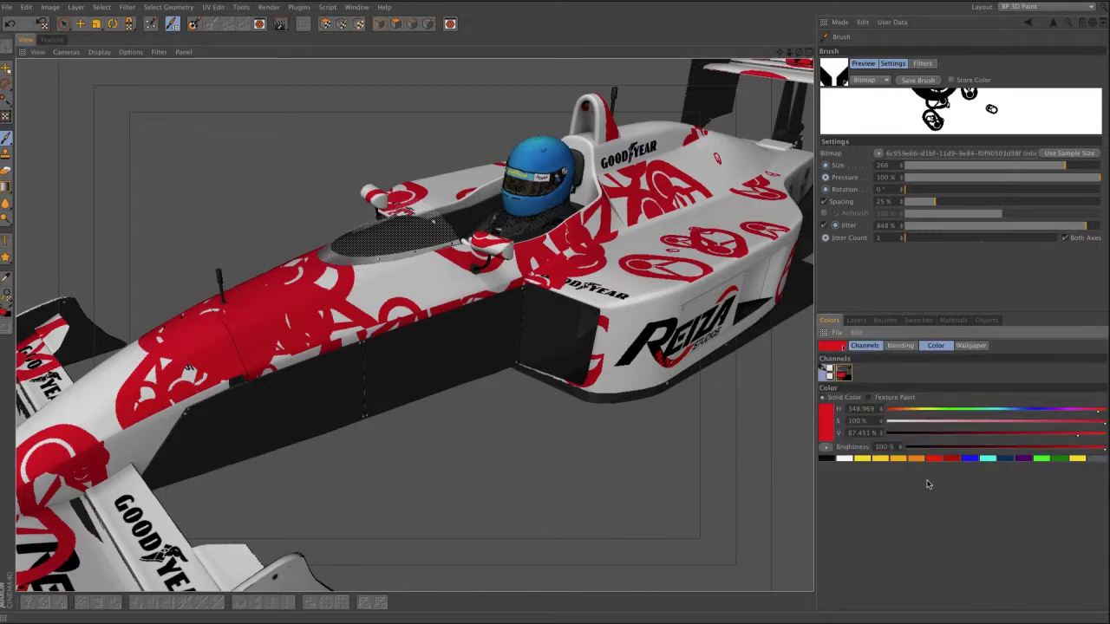
click(845, 458)
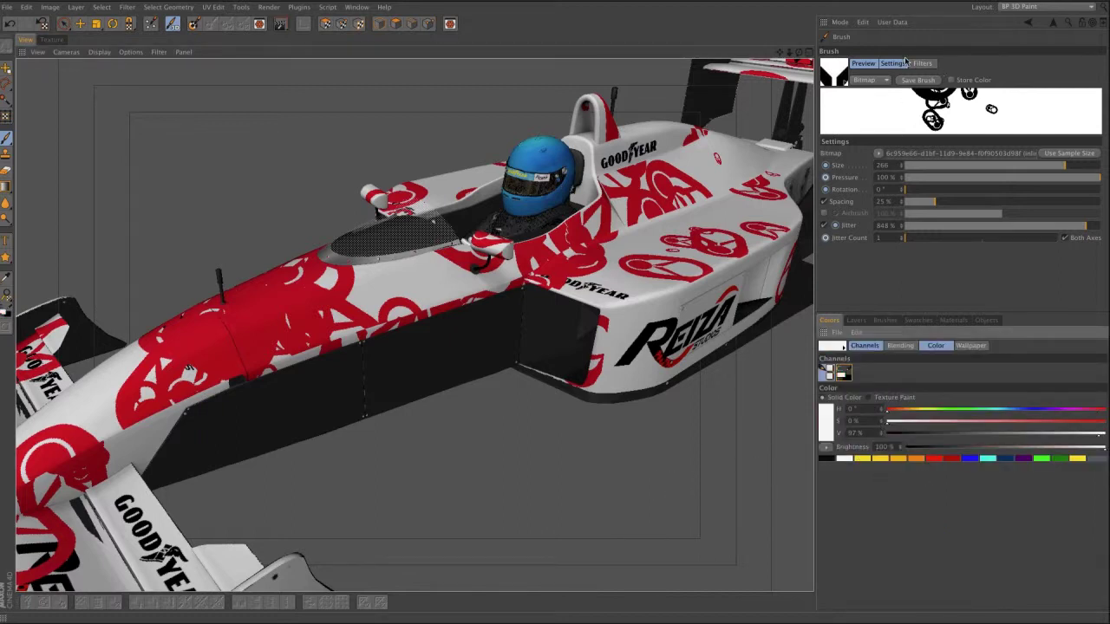
drag(1049, 165, 1020, 165)
mouse_move(672, 260)
mouse_down()
mouse_move(607, 274)
mouse_move(246, 285)
mouse_move(59, 485)
mouse_up()
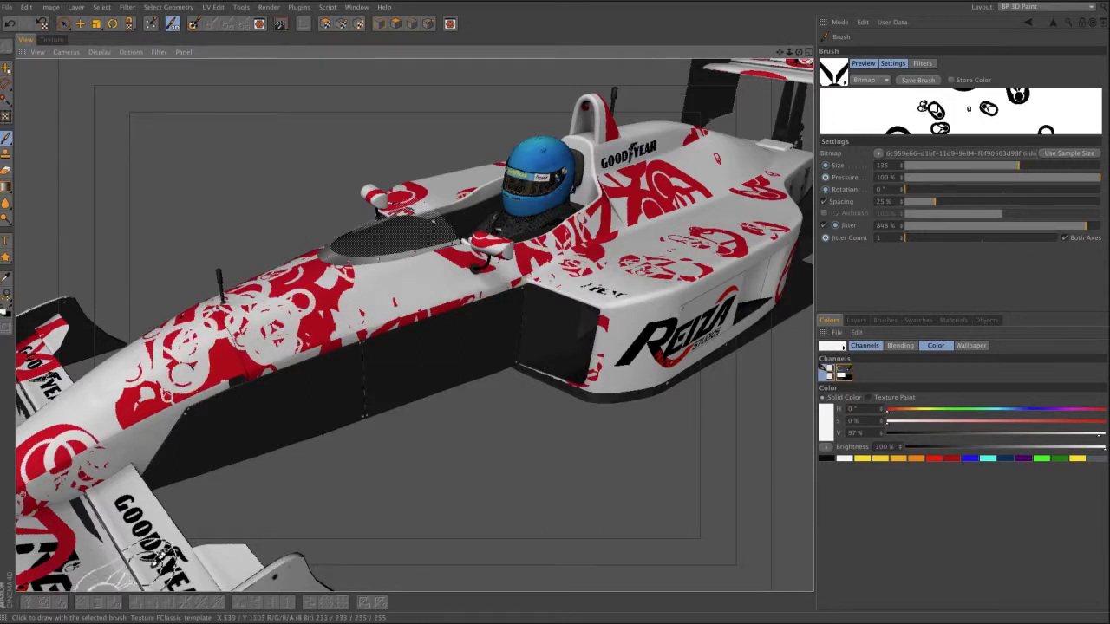
- In the texture view, choose yellow, load brush 26 from the same set and stamp a ring near the left sidepod area
alt+drag(631, 239, 523, 297)
alt+drag(396, 266, 119, 84)
click(57, 40)
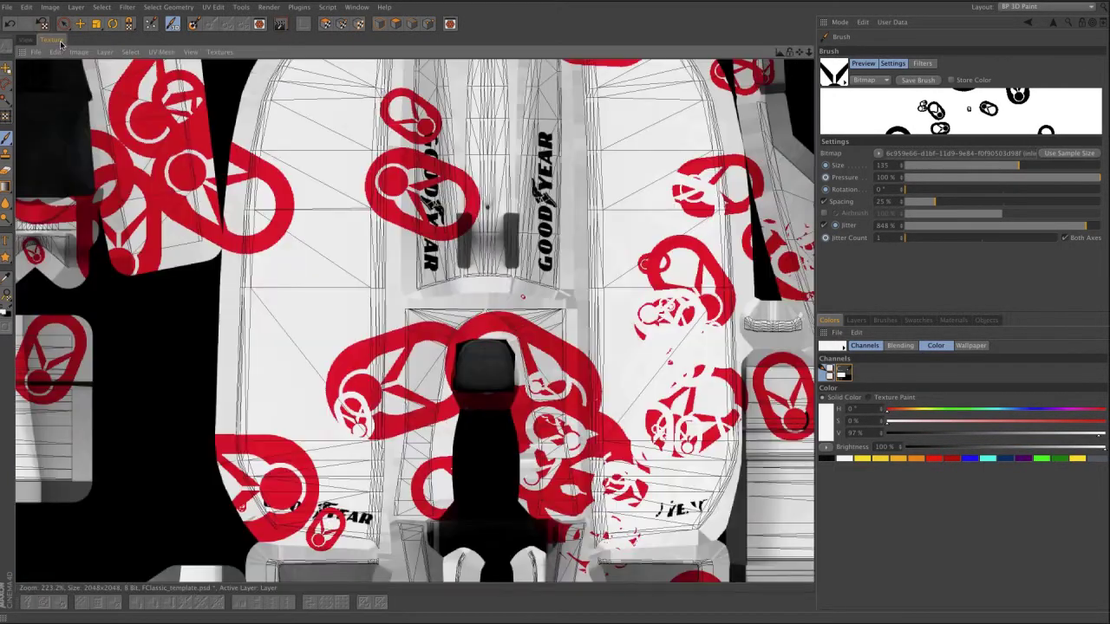
click(893, 460)
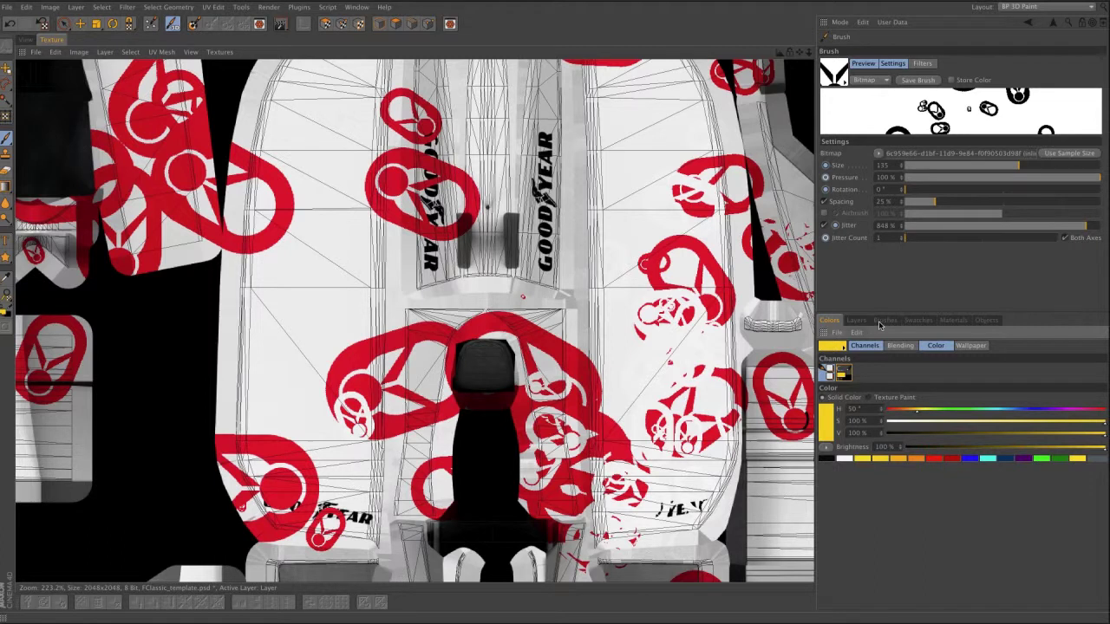
click(885, 320)
click(903, 484)
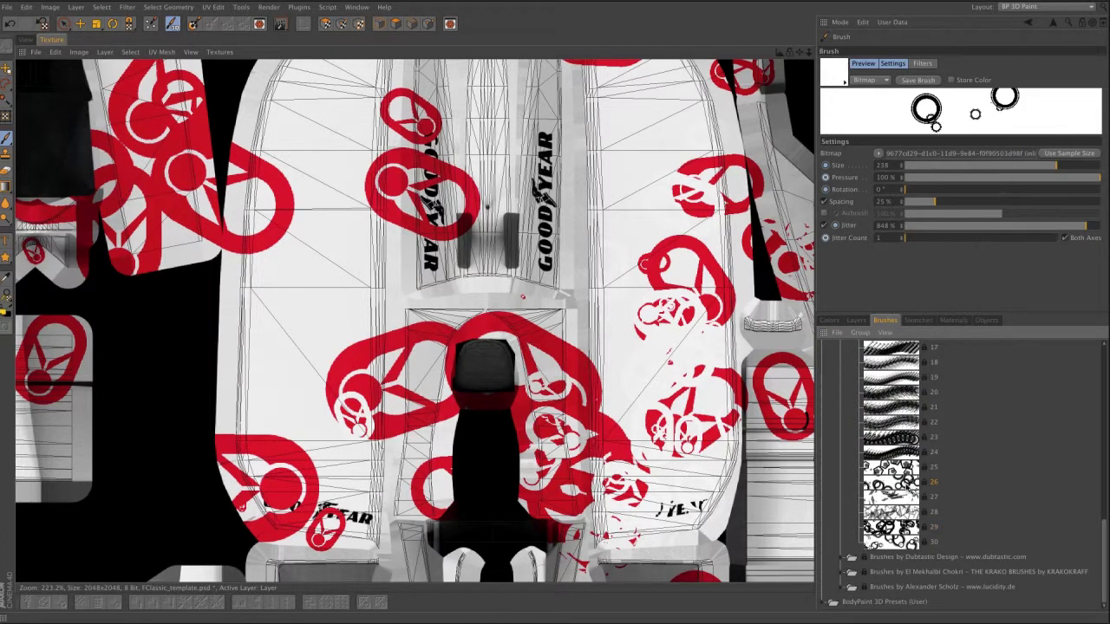
click(316, 323)
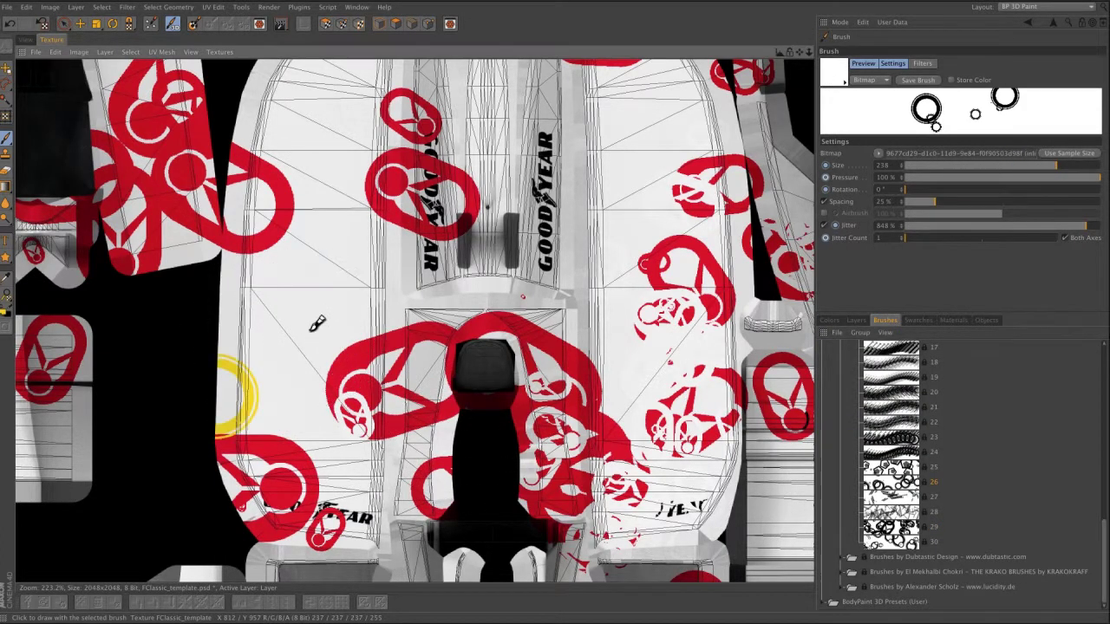
- Turn off the brush's Jitter and stamp several yellow rings along the left white sidepod area of the texture
click(824, 226)
click(313, 314)
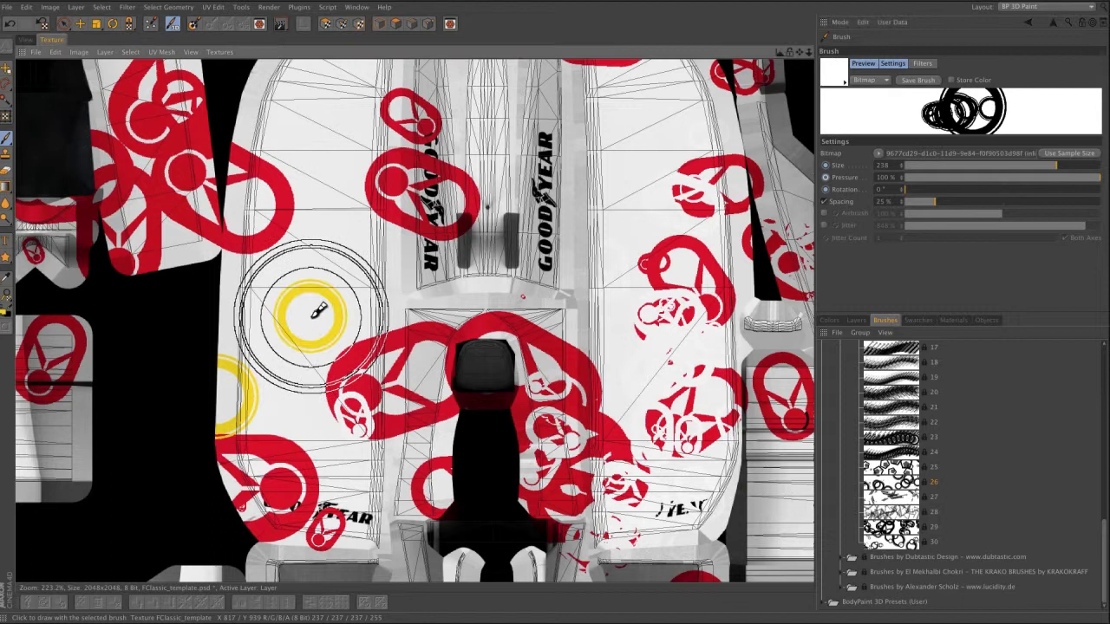
click(312, 381)
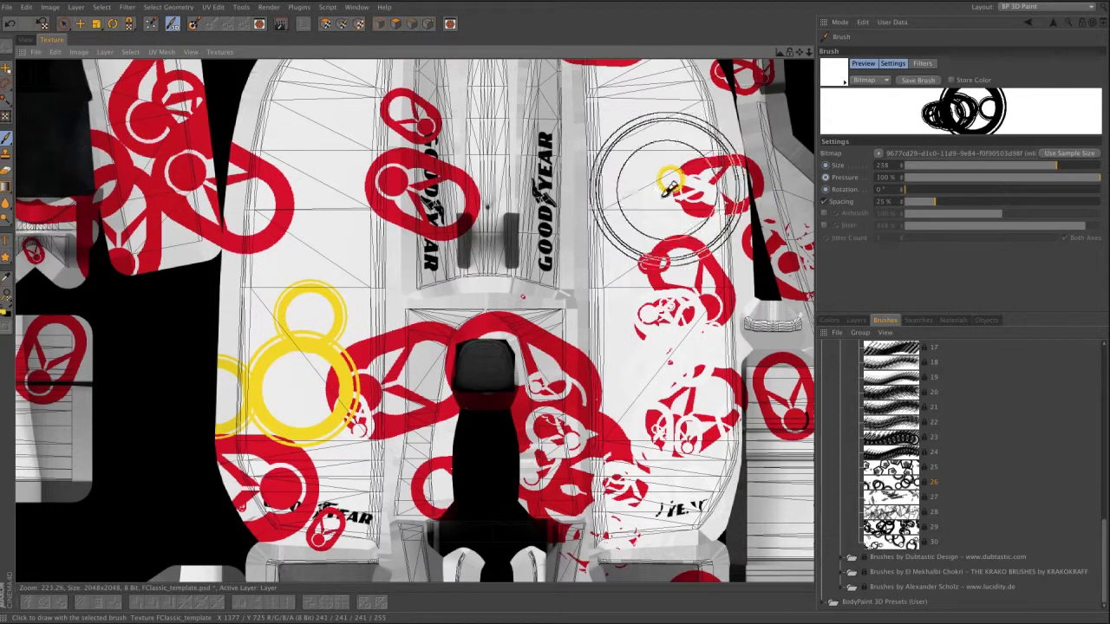
click(328, 168)
click(337, 101)
- Stamp yellow rings over the REIZA logo on the lower-left panel and on the tapered panel with the black opening
alt+middle_drag(527, 320, 528, 170)
alt+middle_drag(525, 486, 574, 391)
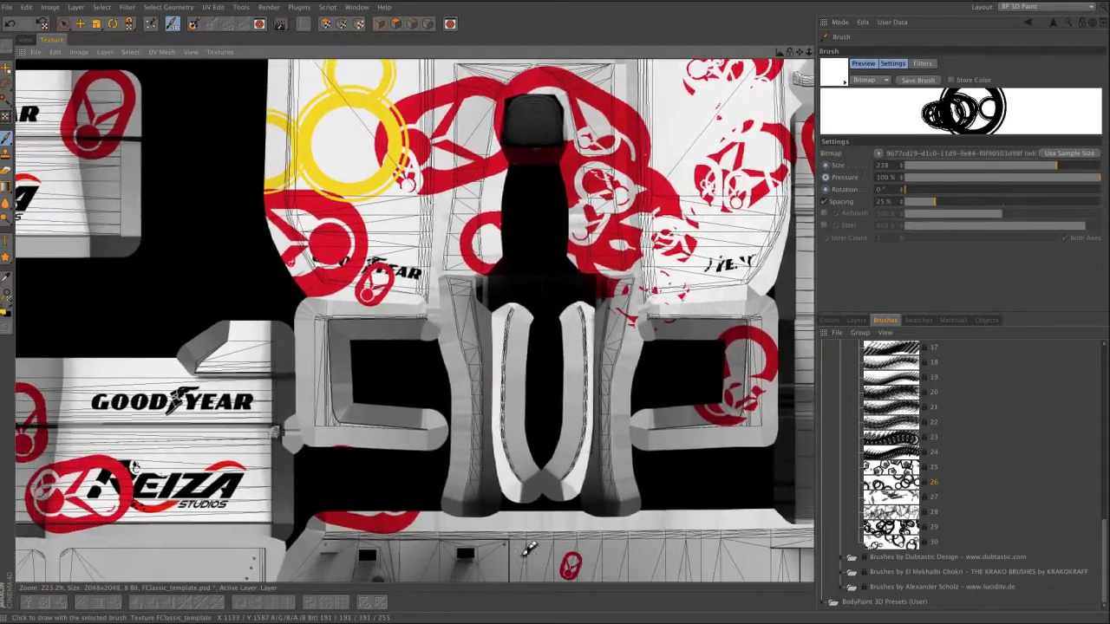
click(171, 480)
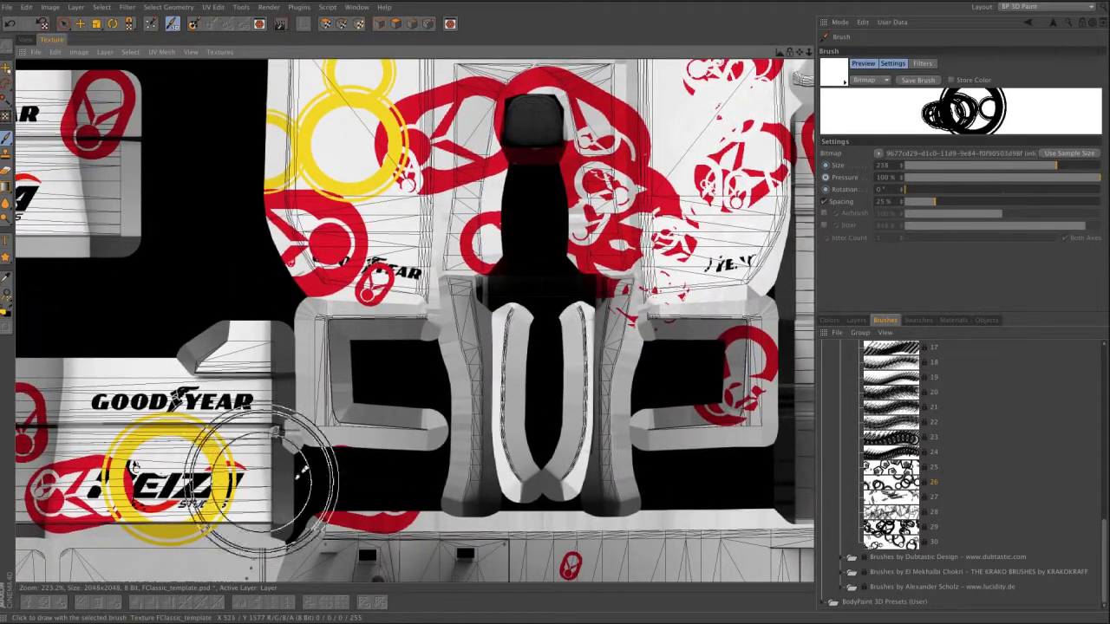
scroll(473, 386, down, 8)
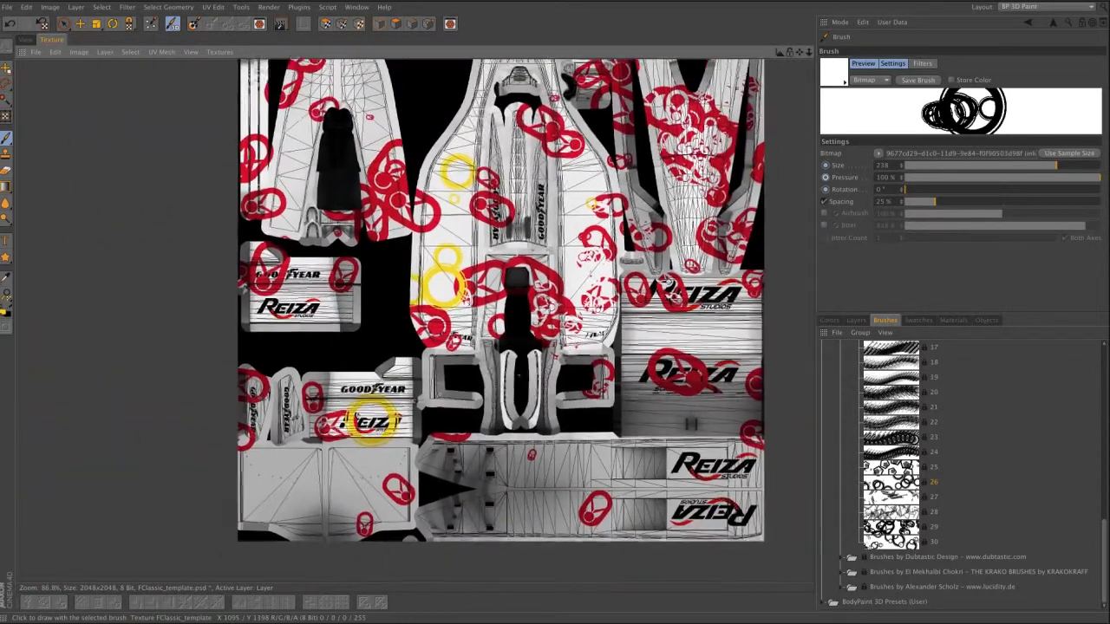
alt+right_drag(519, 376, 512, 375)
alt+middle_drag(634, 288, 618, 357)
click(352, 144)
click(369, 203)
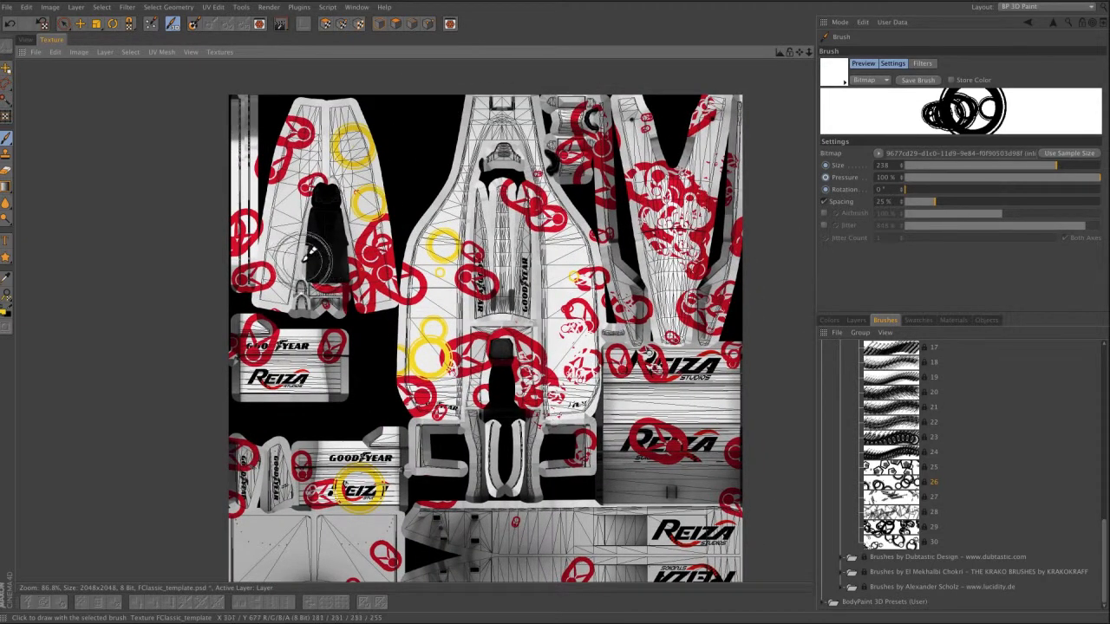
- Stamp yellow rings on the right sidepod and along the red-covered nose panel of the texture
click(553, 277)
click(679, 222)
click(677, 298)
click(703, 275)
click(647, 169)
click(636, 140)
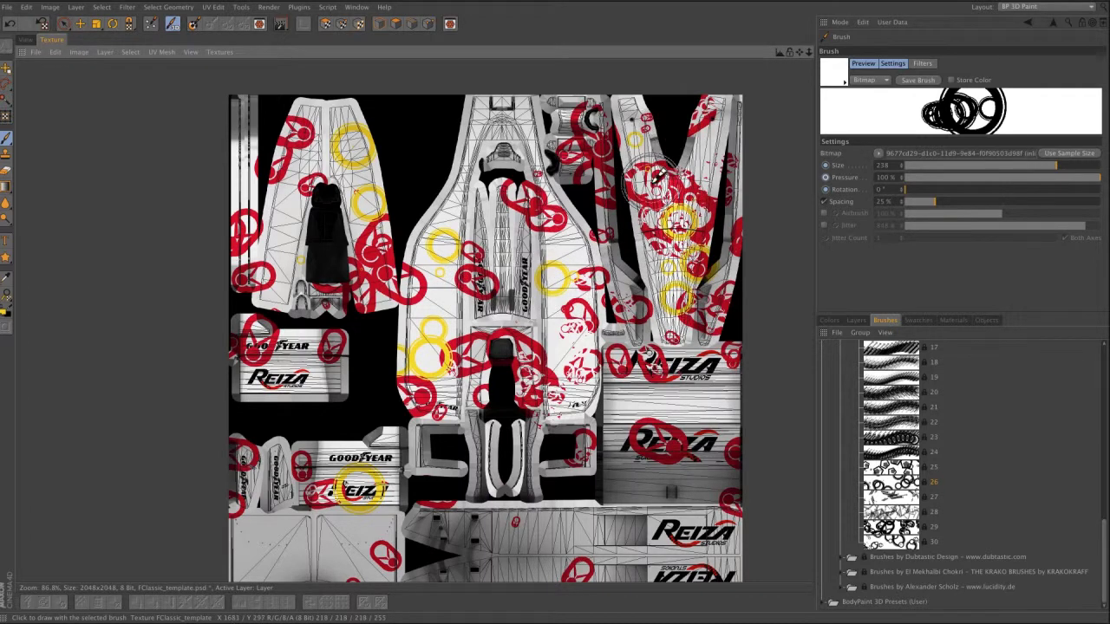
- Return to the 3D view of the car and save the painted FClassic_template.psd texture
click(25, 40)
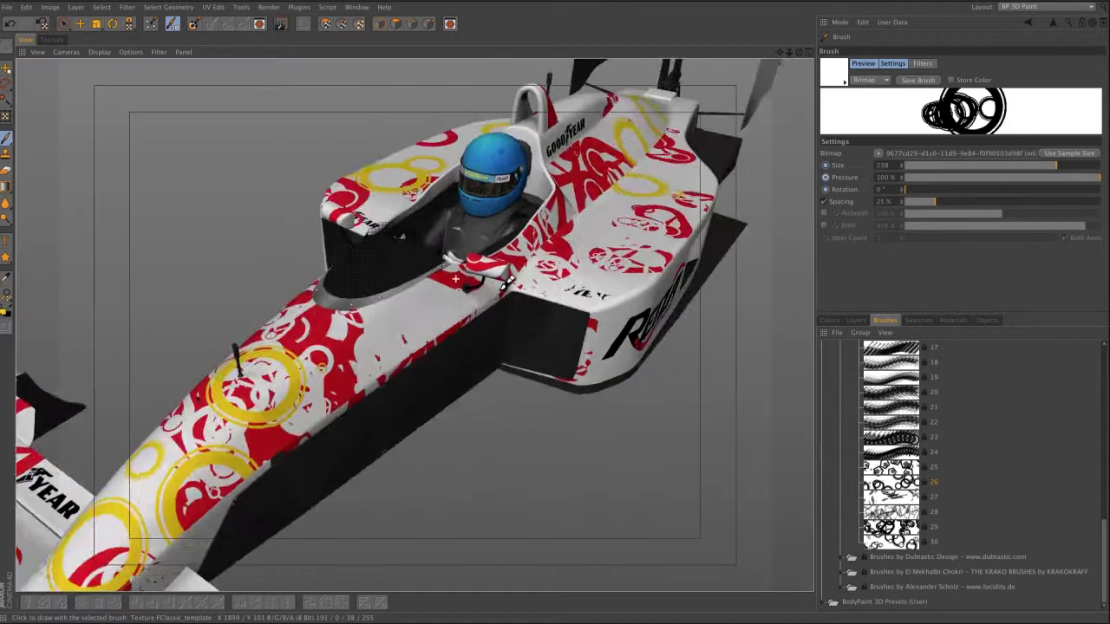
mouse_move(507, 285)
alt+mouse_down()
mouse_move(634, 268)
mouse_move(633, 297)
mouse_move(533, 267)
mouse_move(545, 267)
alt+mouse_up()
alt+middle_drag(448, 381, 415, 324)
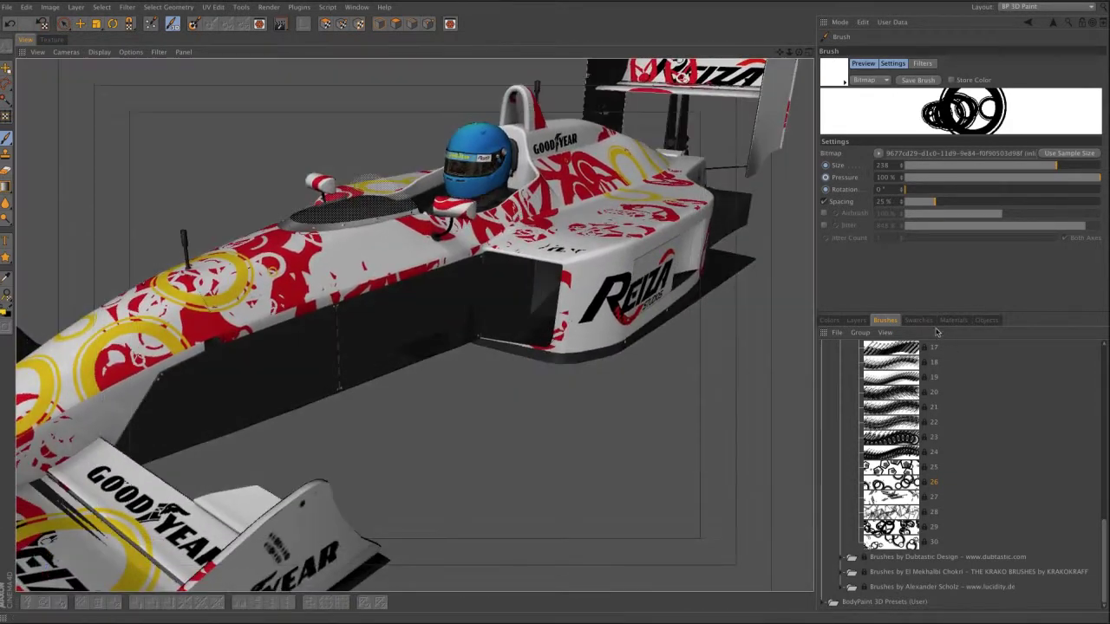
click(857, 320)
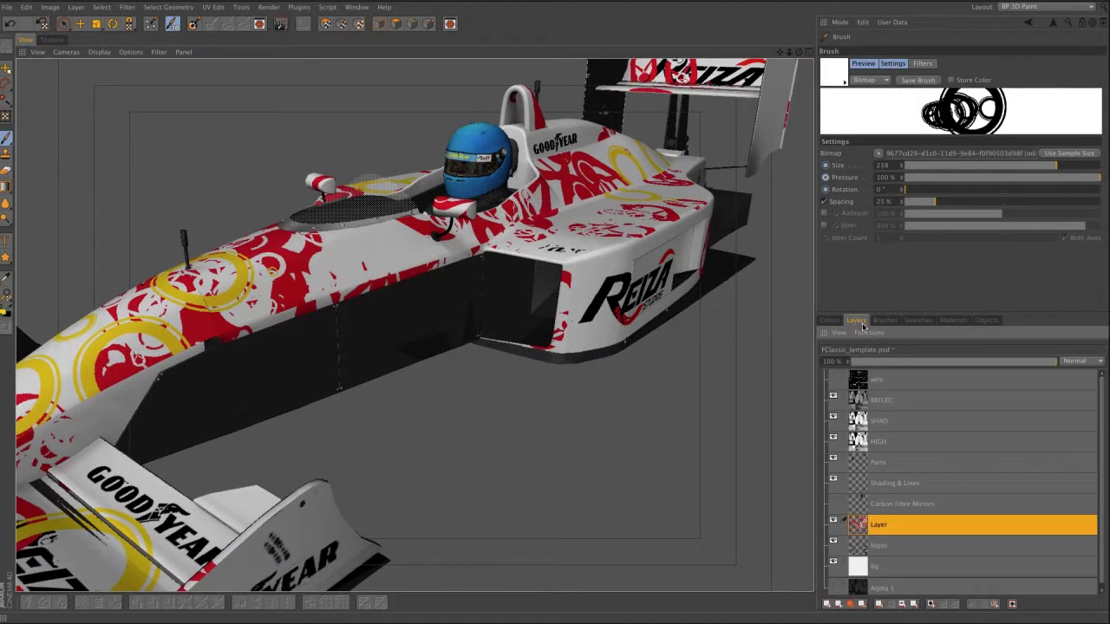
click(908, 320)
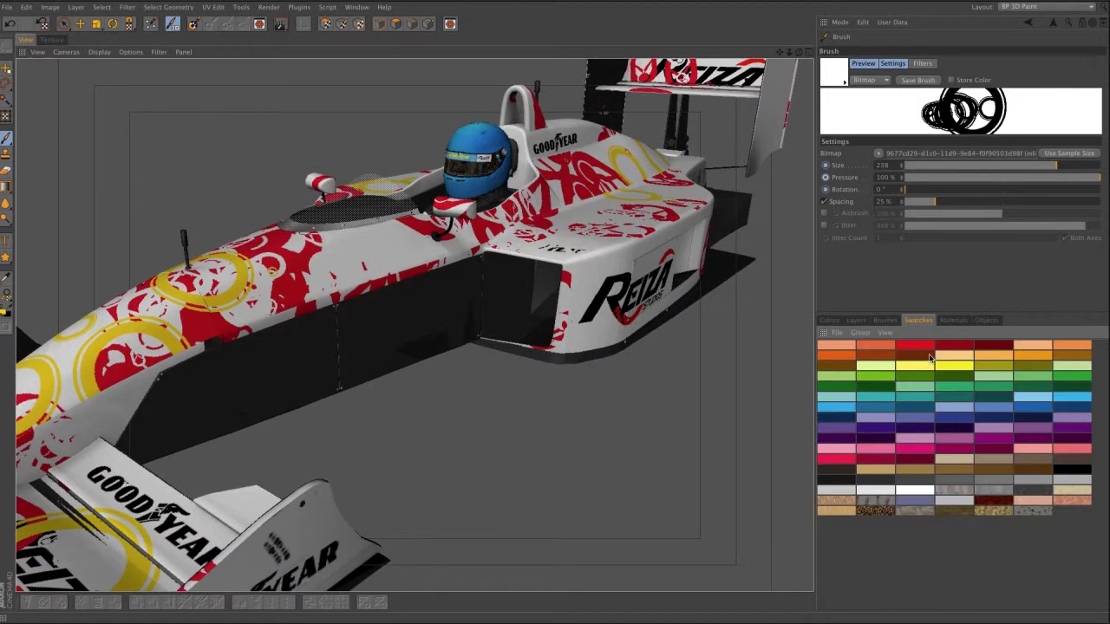
click(953, 320)
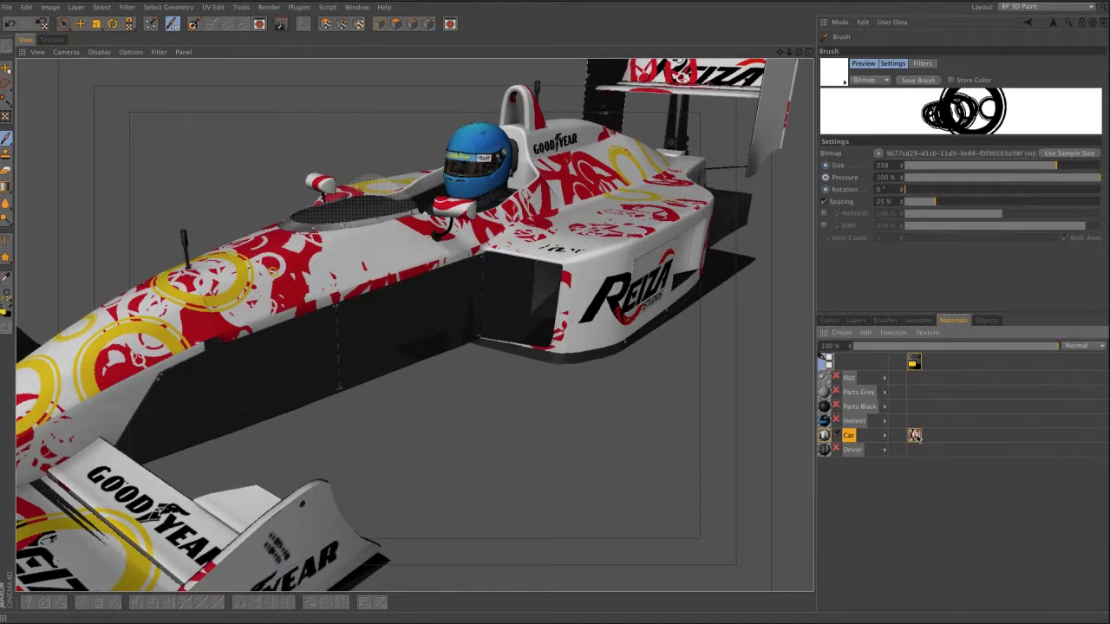
click(7, 7)
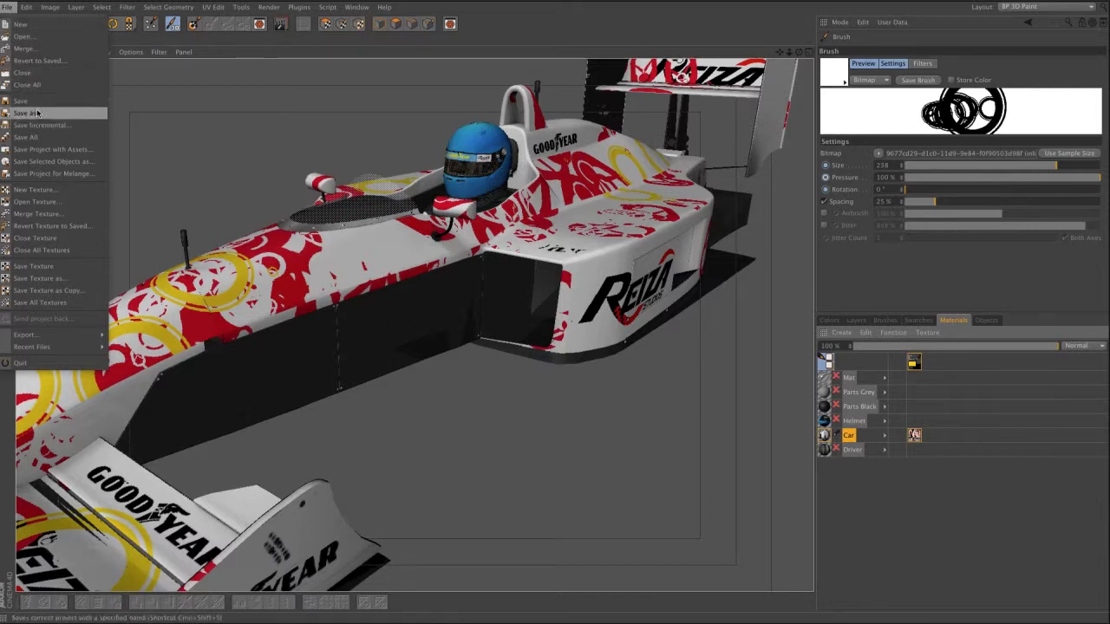
click(40, 264)
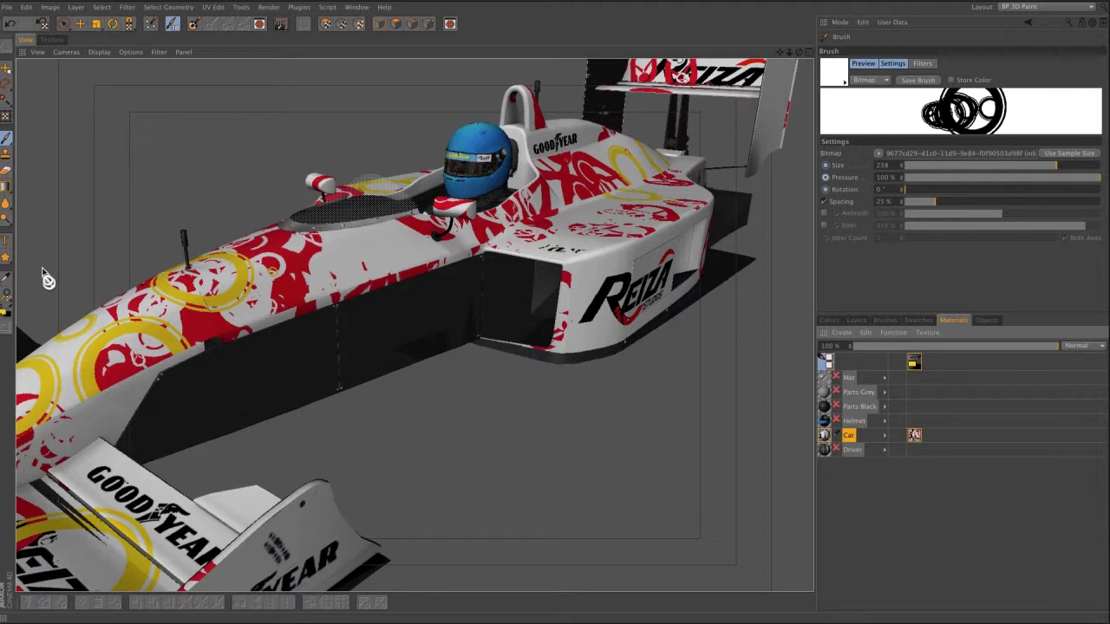
- Switch to Finder, go into the project's tex folder and open FClassic_template.psd in Photoshop
key(super+Tab)
click(87, 143)
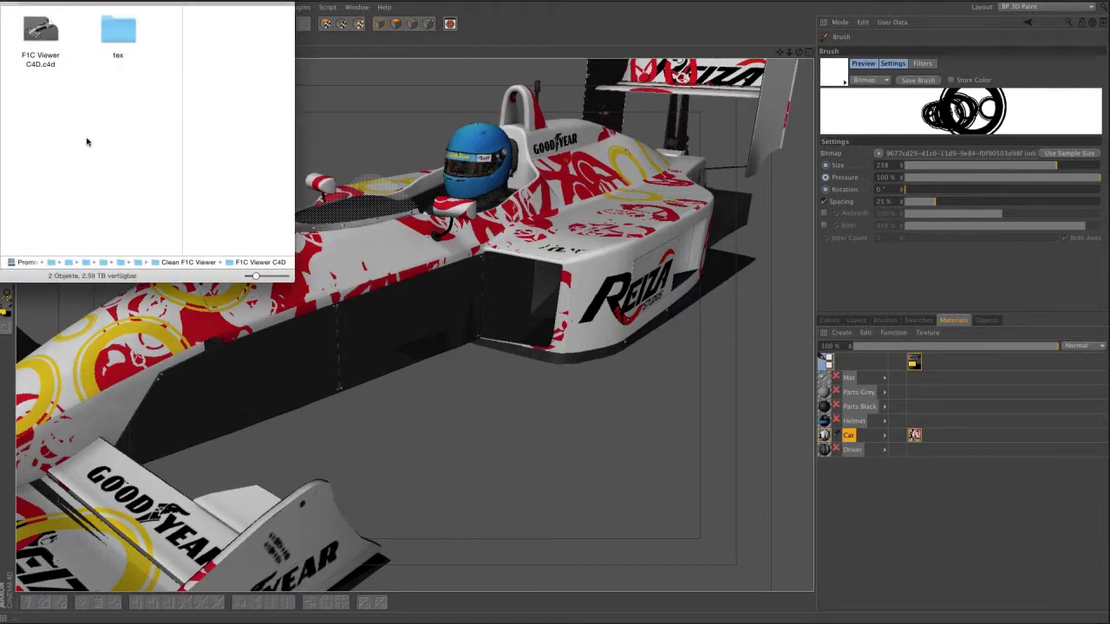
double_click(121, 31)
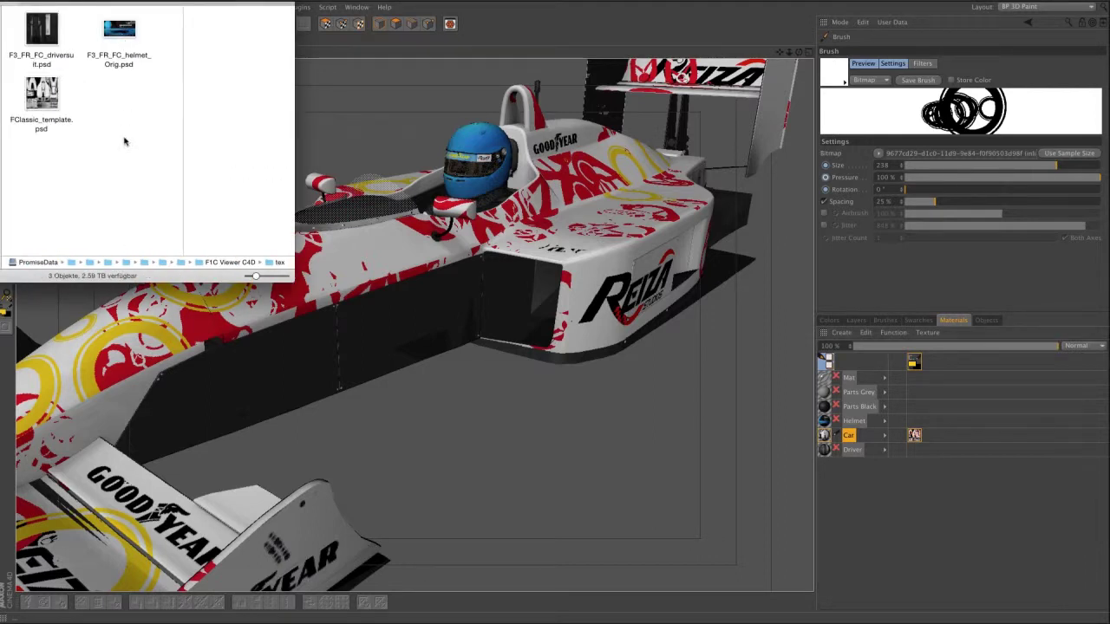
click(52, 118)
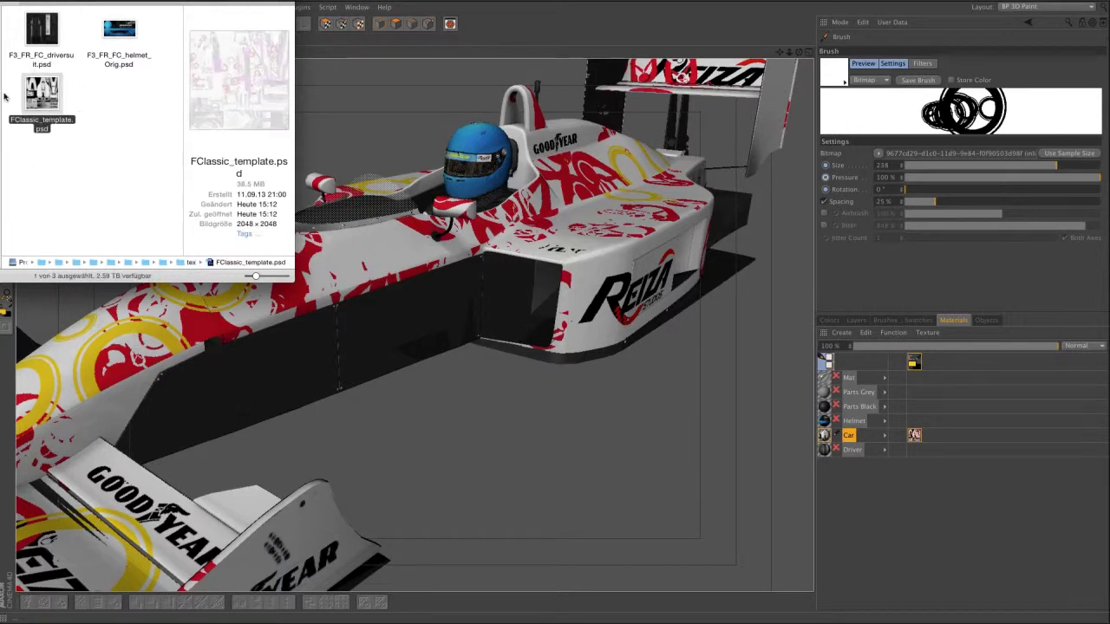
double_click(49, 101)
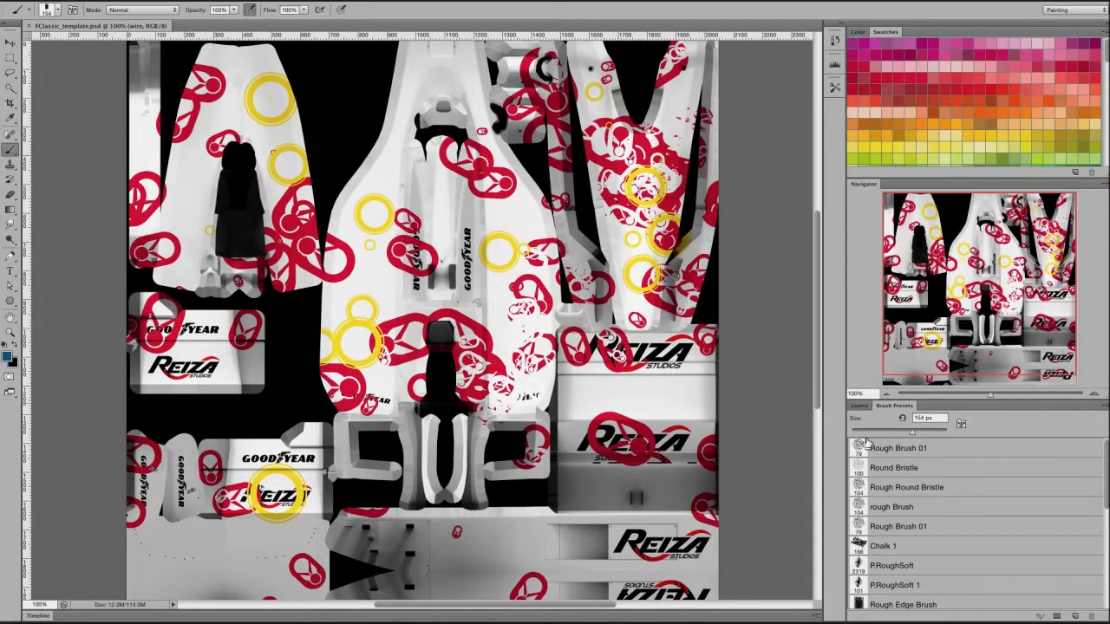
- Show the document's layers, enlarge their list and select the painted layer named Layer
click(859, 405)
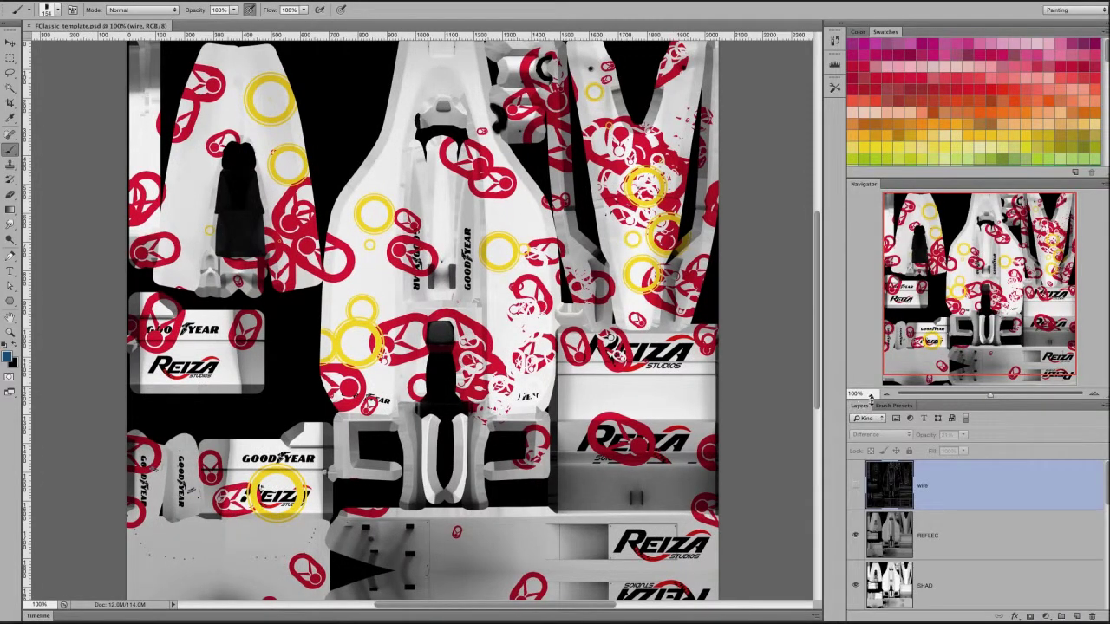
drag(895, 399, 919, 180)
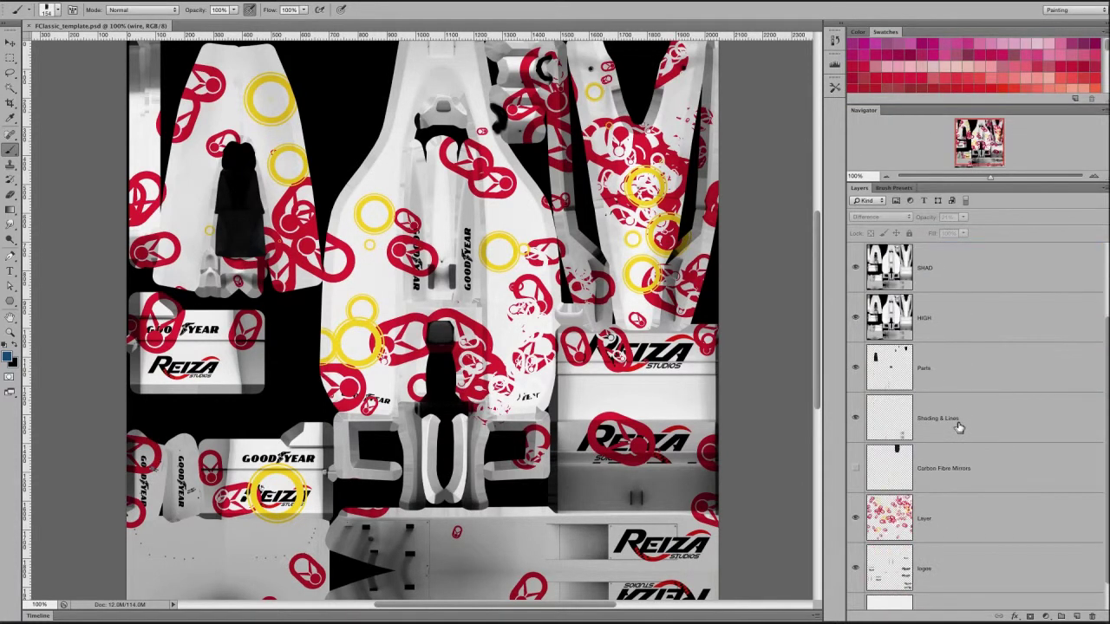
click(945, 526)
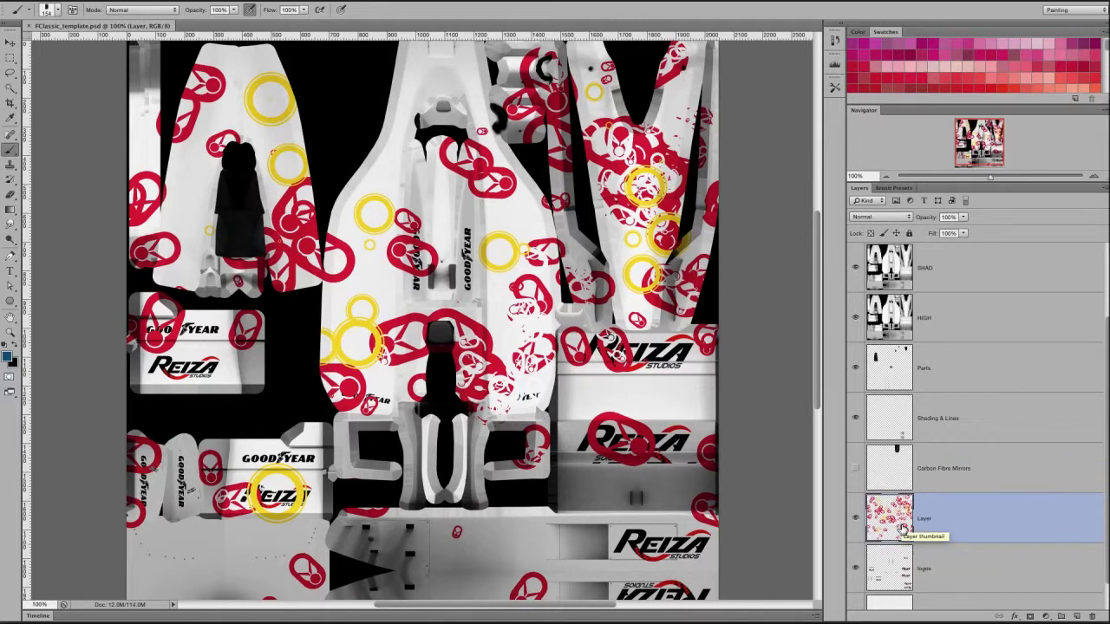
key(super+Tab)
key(super+Tab)
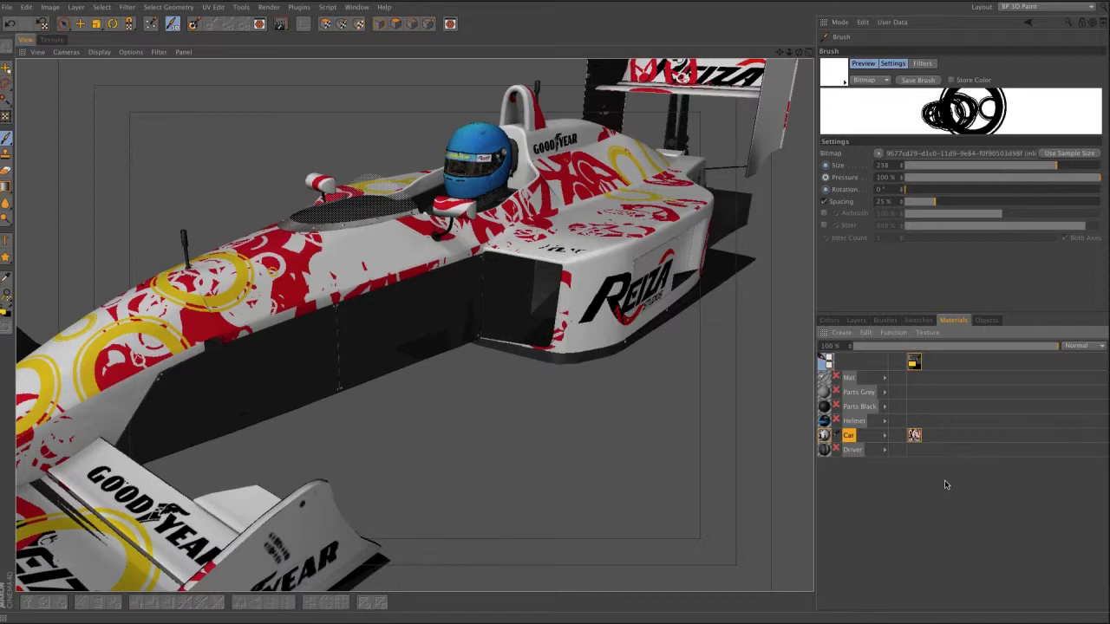
key(super+Tab)
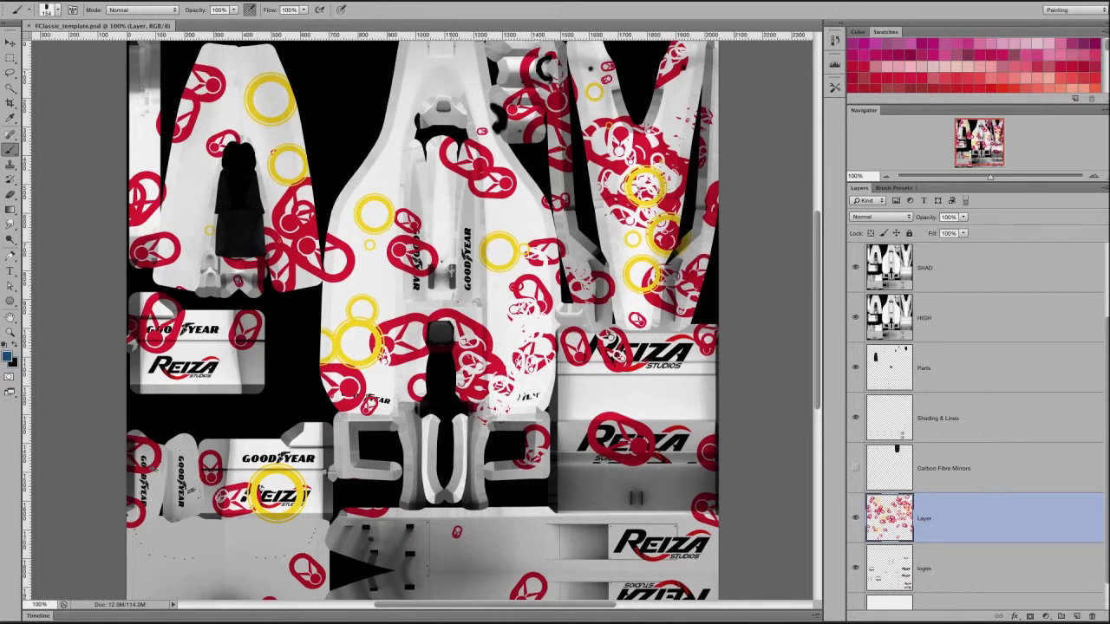
- Paint rough blue brush strokes on the selected layer across the body, sidepods, engine cover and REIZA panels
mouse_move(446, 149)
mouse_down()
mouse_move(438, 208)
mouse_move(360, 355)
mouse_up()
drag(364, 169, 583, 427)
drag(379, 416, 466, 310)
drag(193, 111, 275, 178)
drag(191, 223, 206, 317)
drag(258, 493, 377, 468)
mouse_move(413, 538)
mouse_down()
mouse_move(489, 572)
mouse_move(579, 395)
mouse_up()
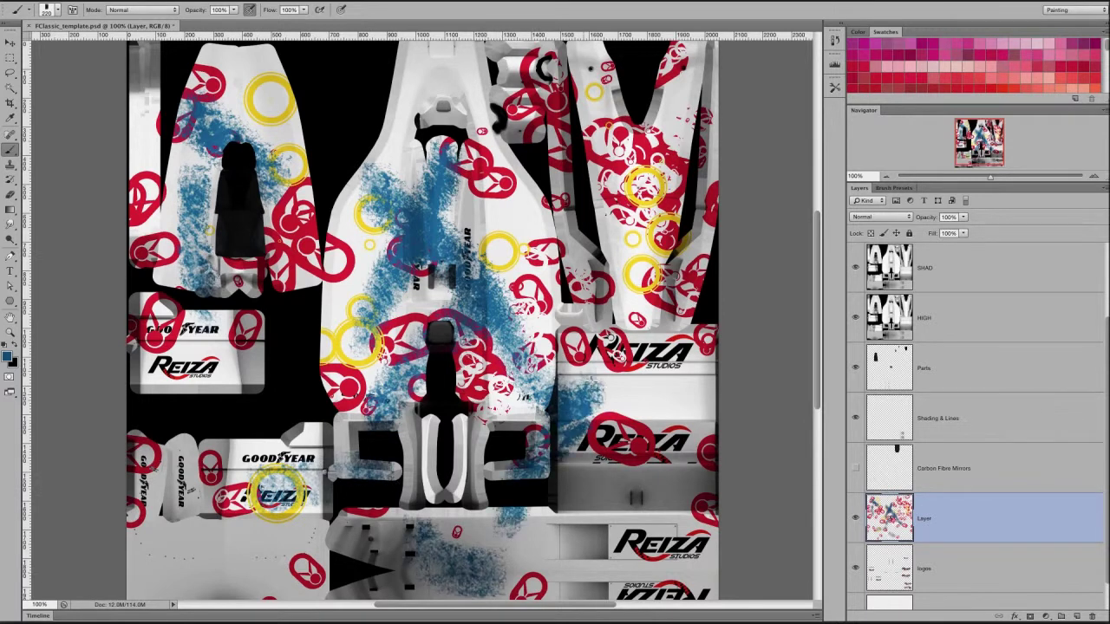
drag(666, 409, 672, 416)
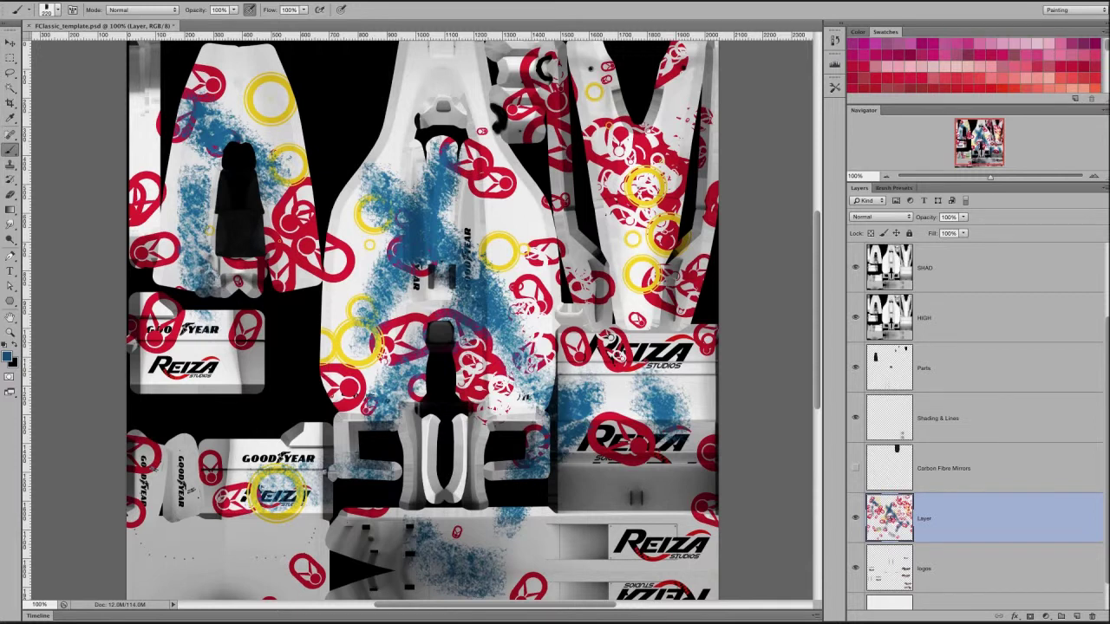
- Save the document as FClassic_template.psd in the tex folder, replacing the existing file
key(shift+super+s)
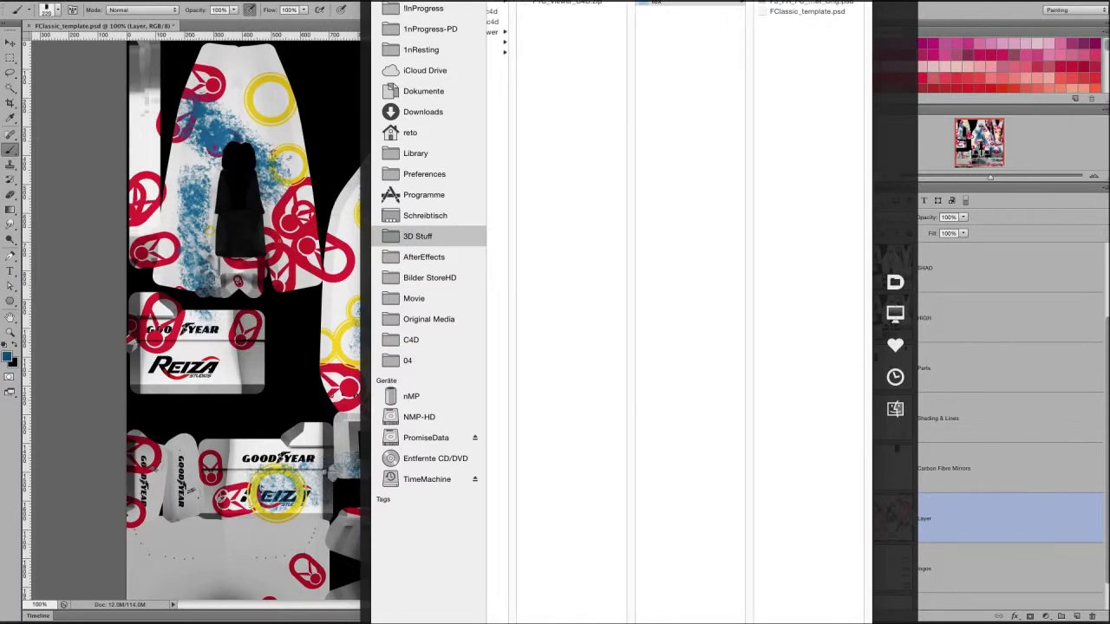
drag(580, 0, 386, 58)
click(466, 155)
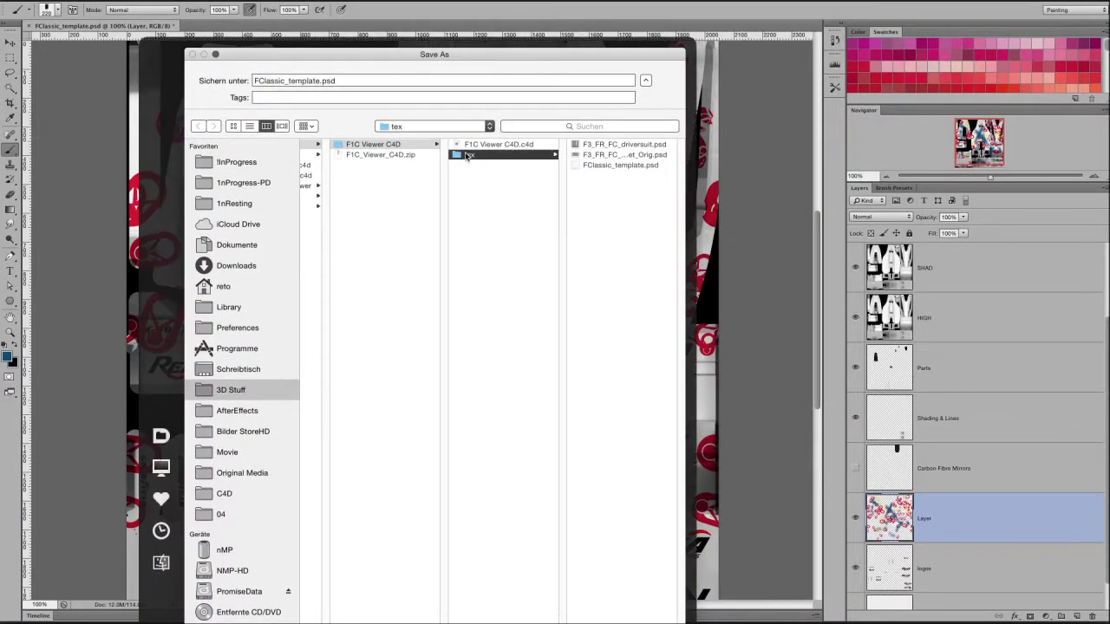
click(635, 166)
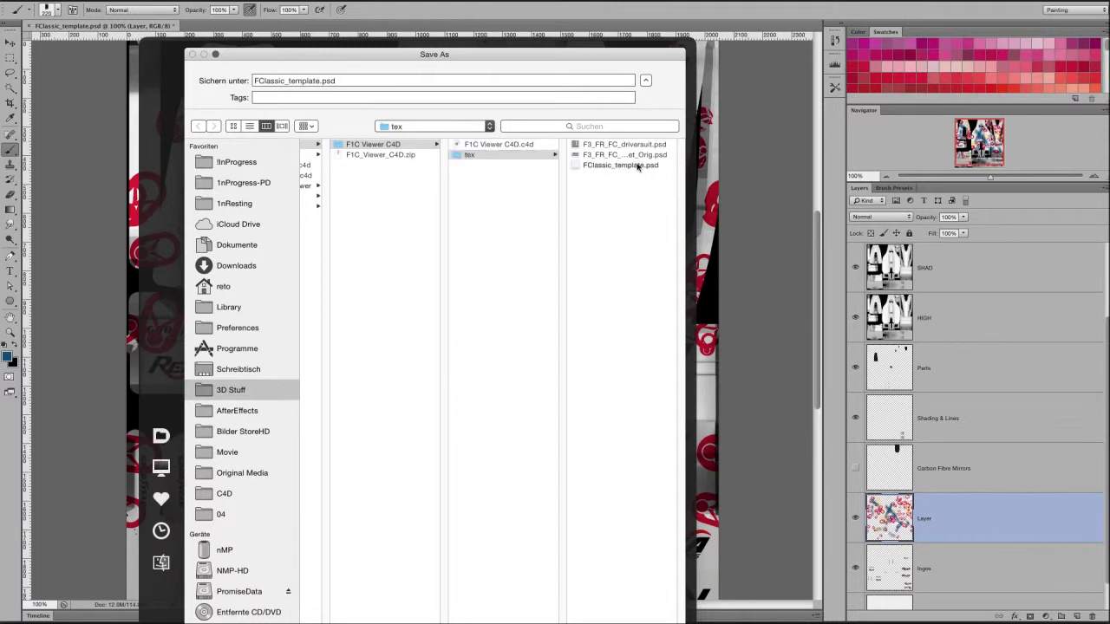
click(319, 80)
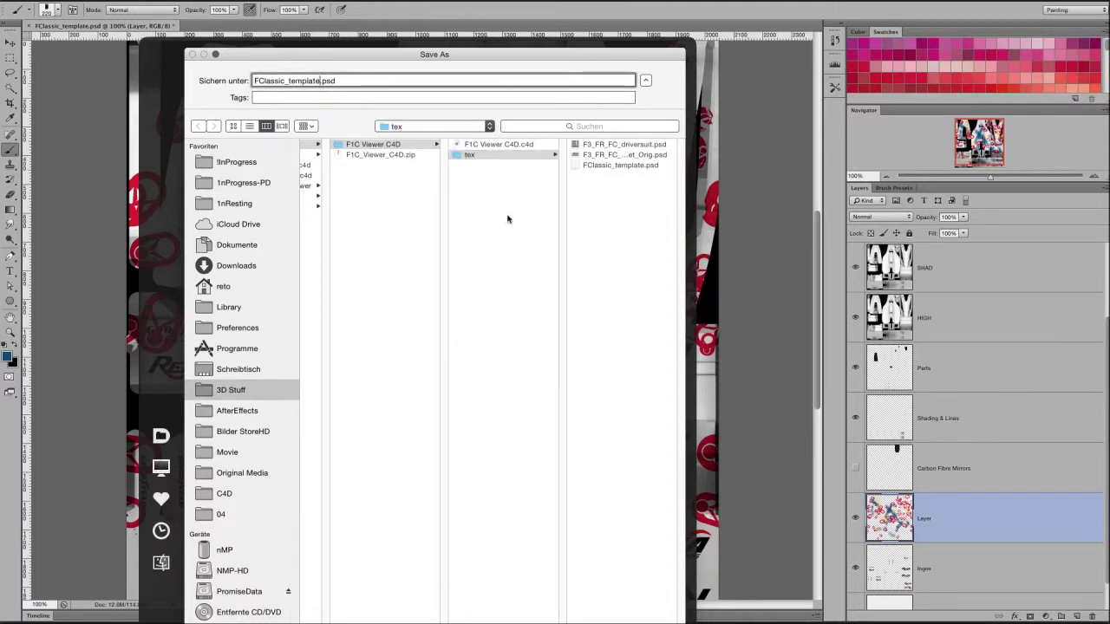
key(Return)
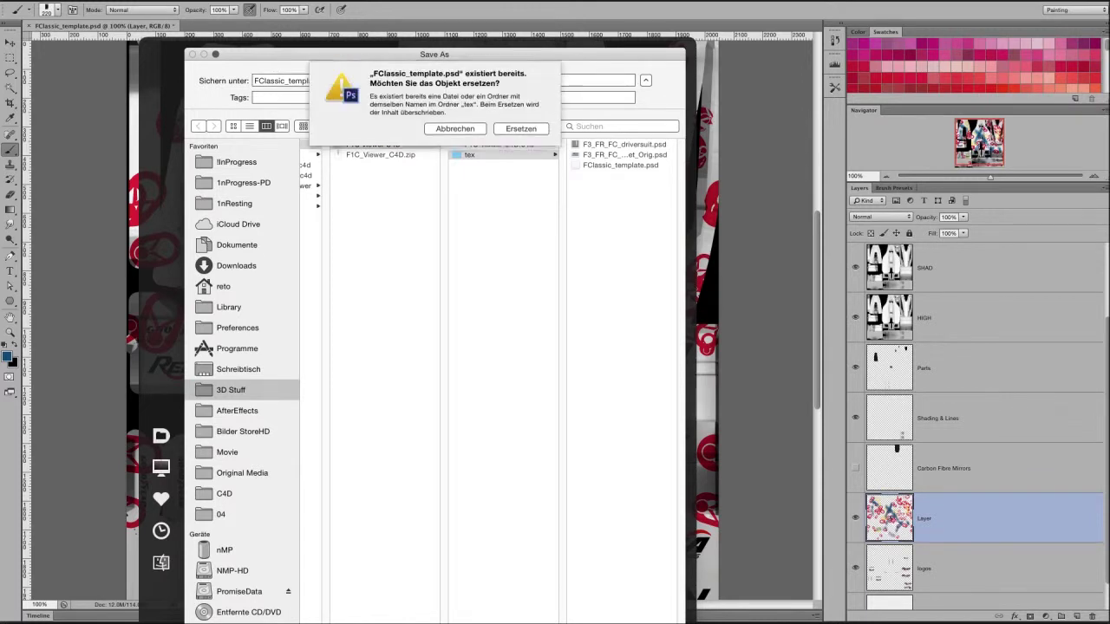
click(519, 130)
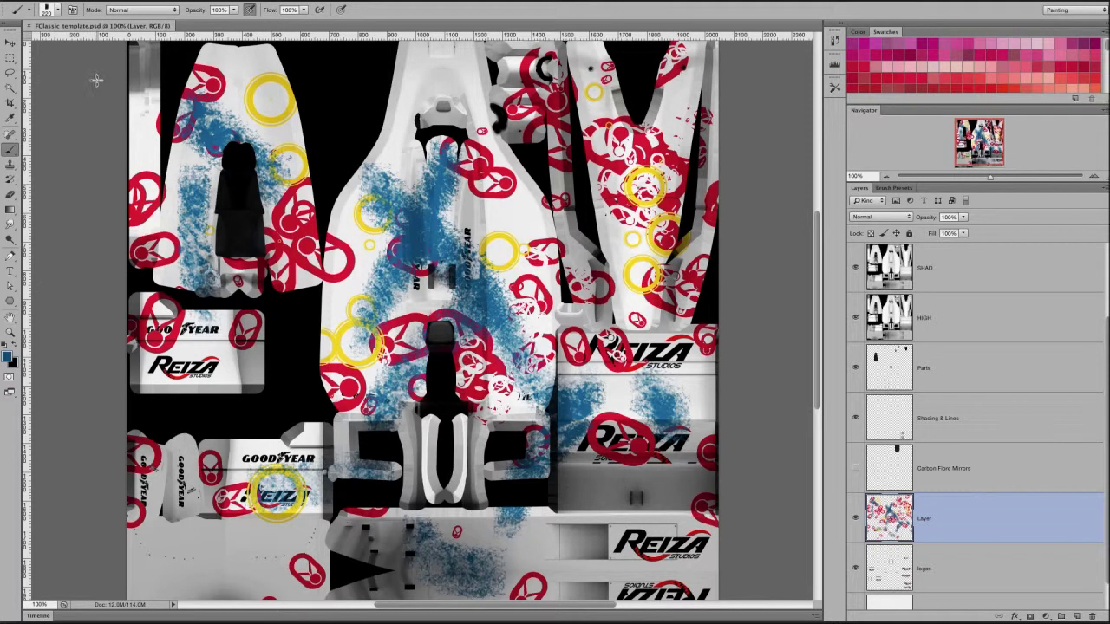
- Switch to CINEMA 4D, inspect the Car material's texture in the texture view and return to the 3D view
key(super+Tab)
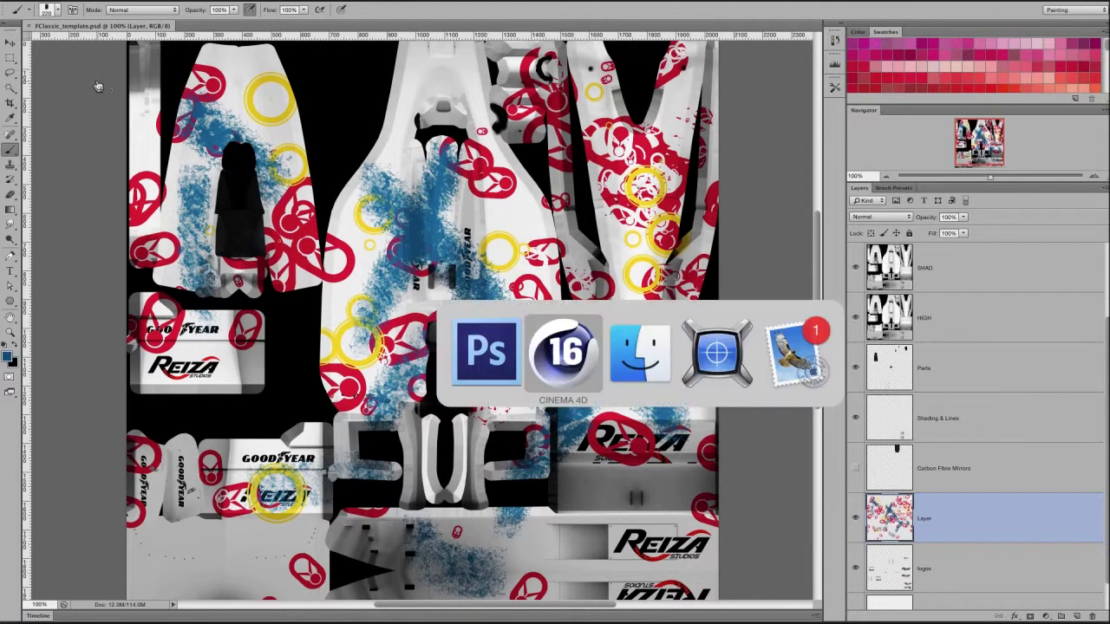
click(534, 356)
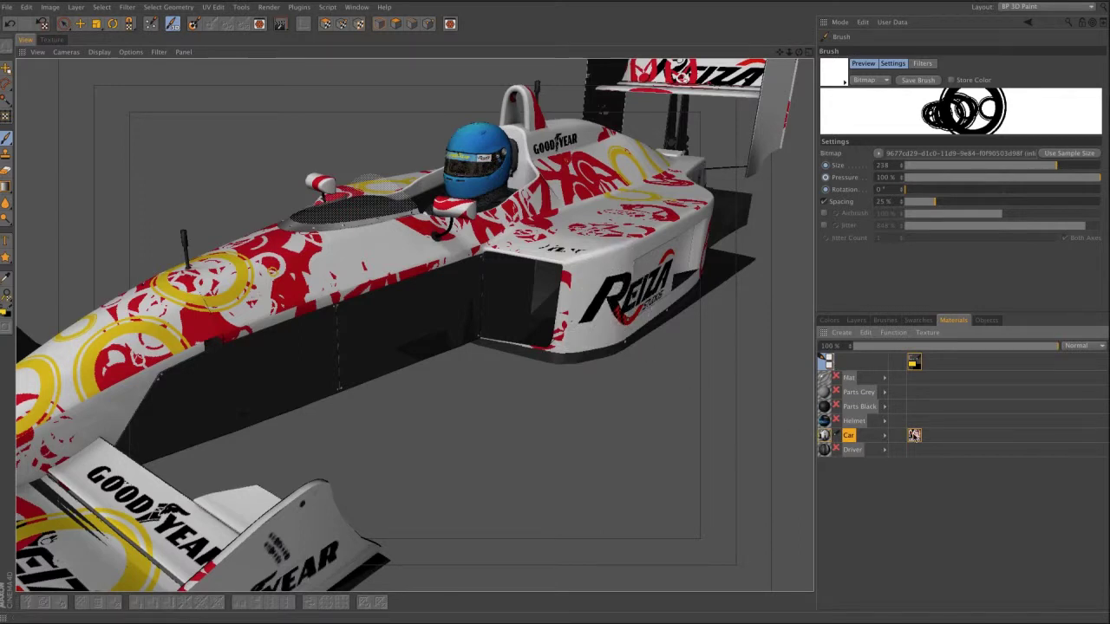
click(914, 436)
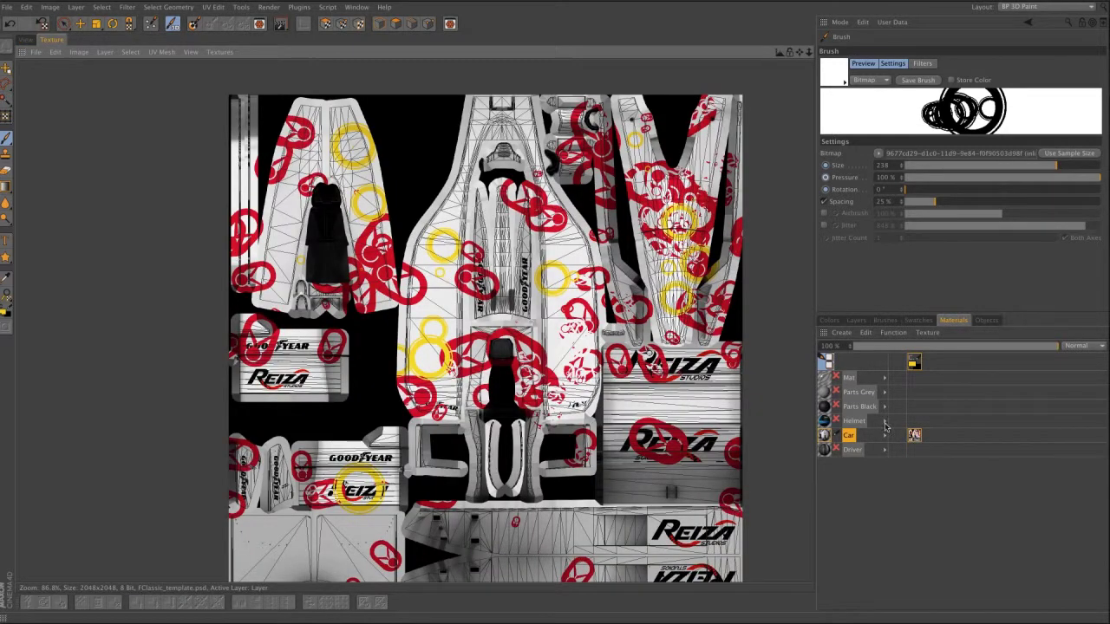
click(27, 40)
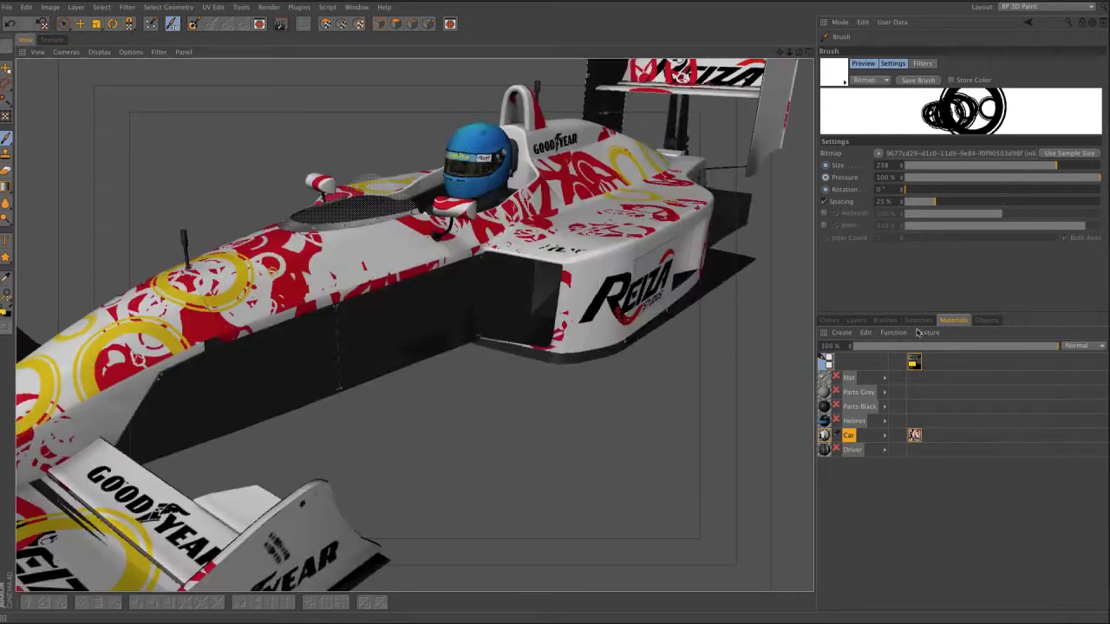
- Open the Car material's color bitmap from the FC_BODY object and reload the image, reverting to its saved version
click(993, 320)
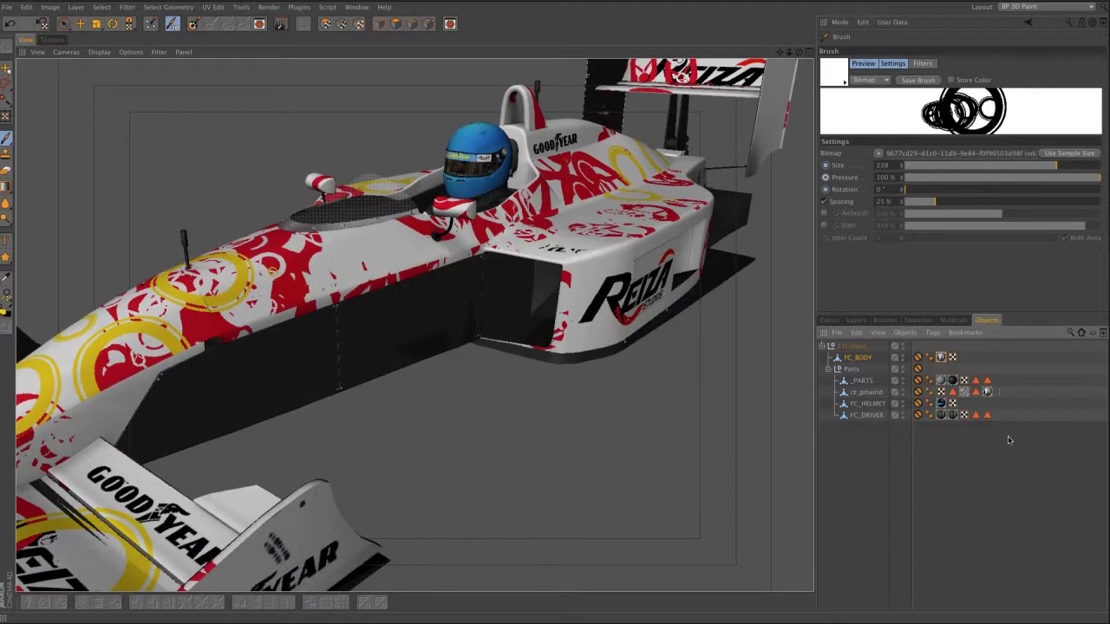
click(941, 357)
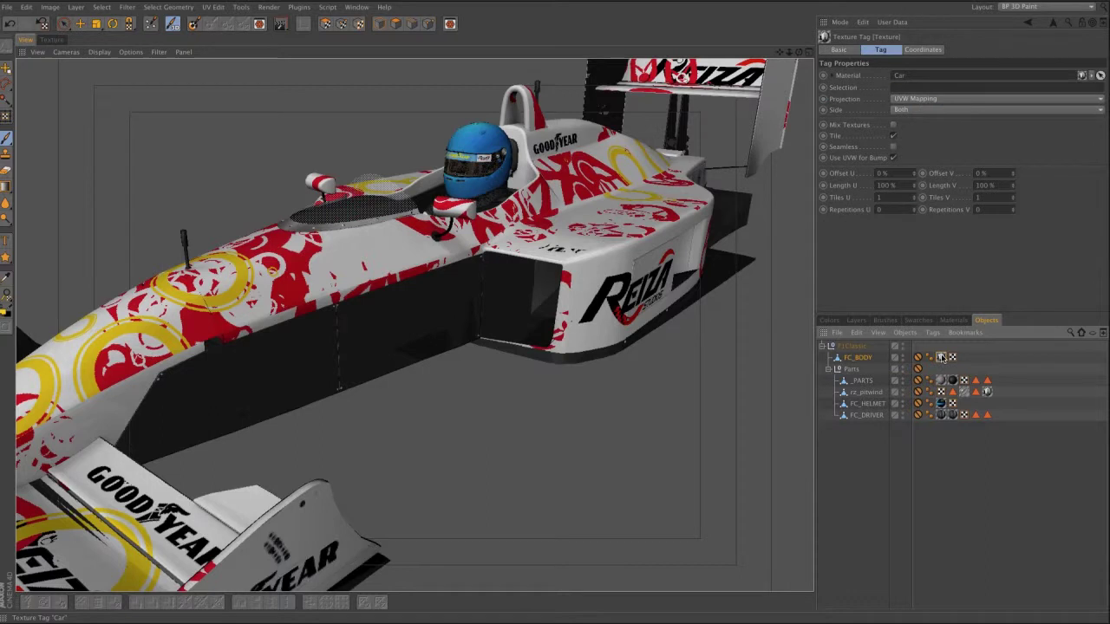
double_click(941, 358)
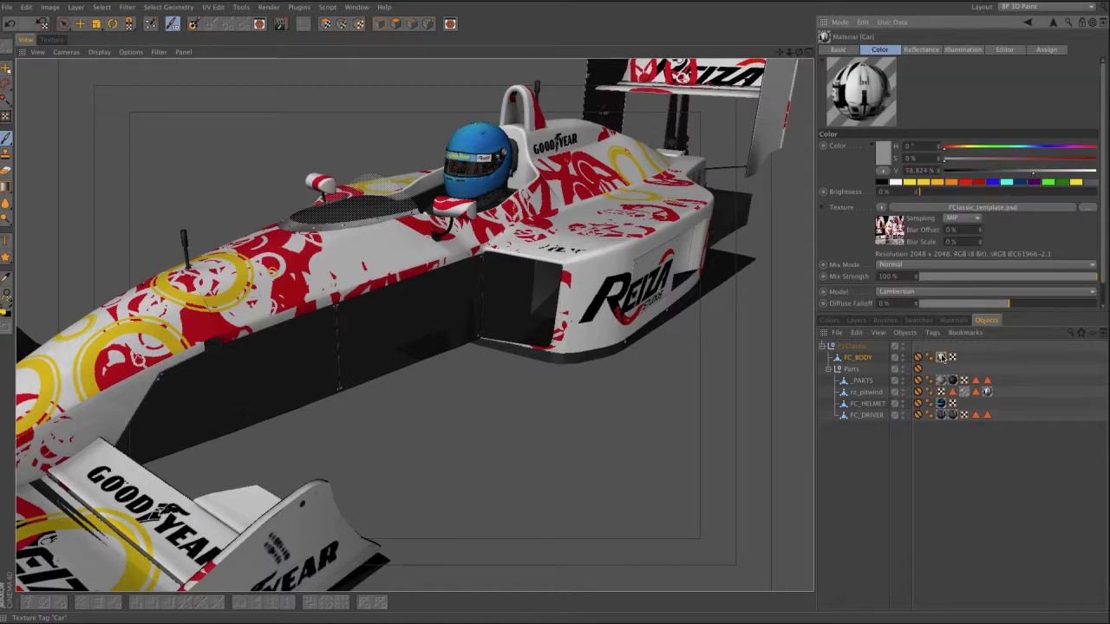
click(995, 209)
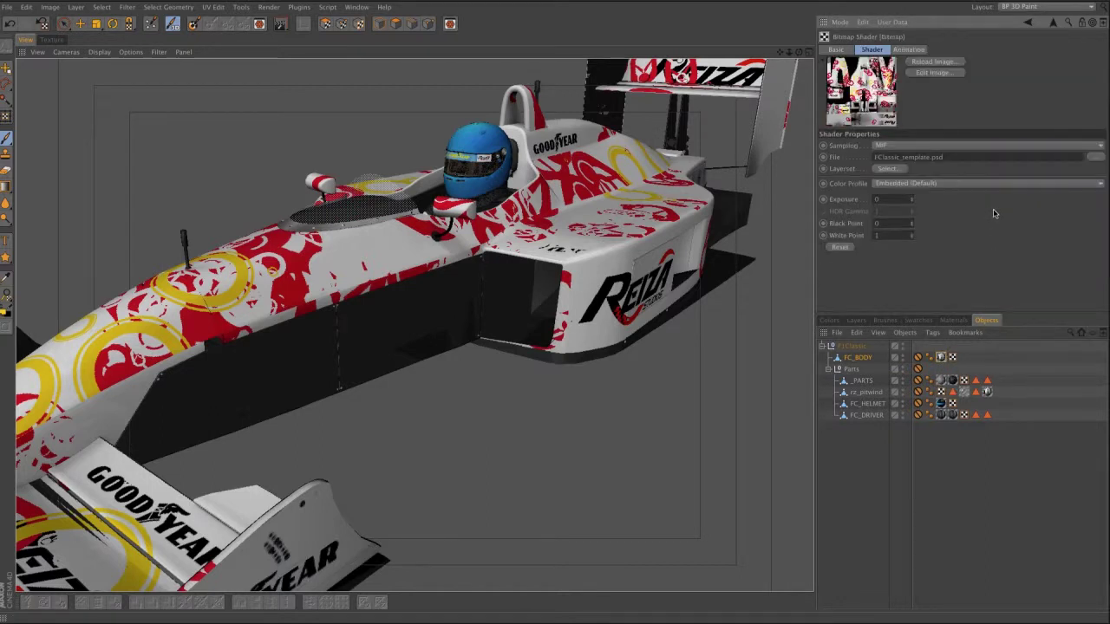
click(931, 62)
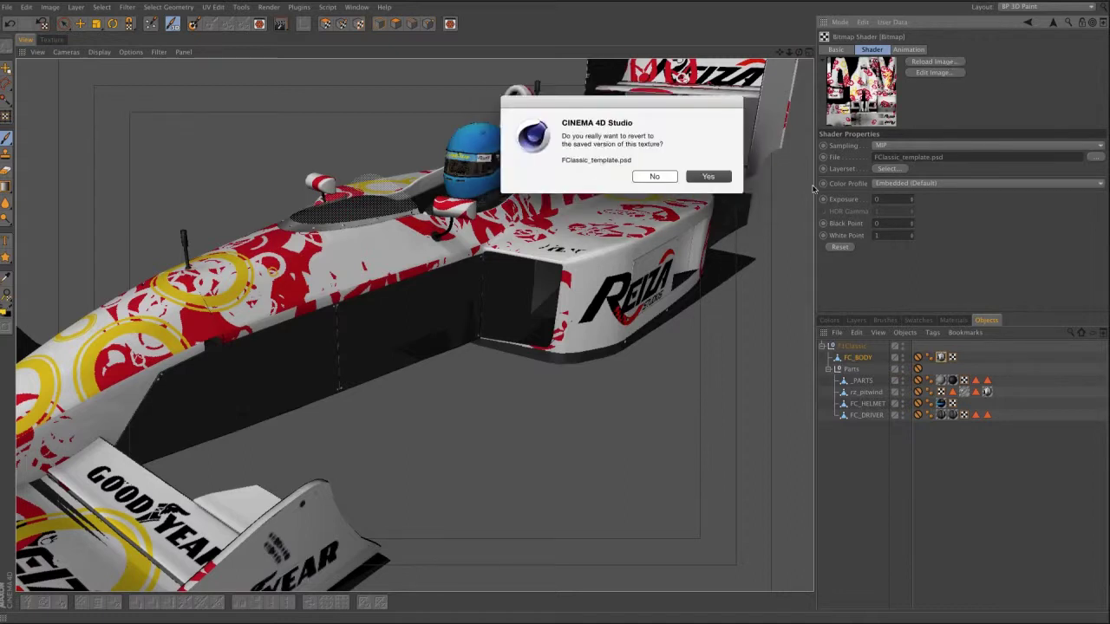
click(709, 177)
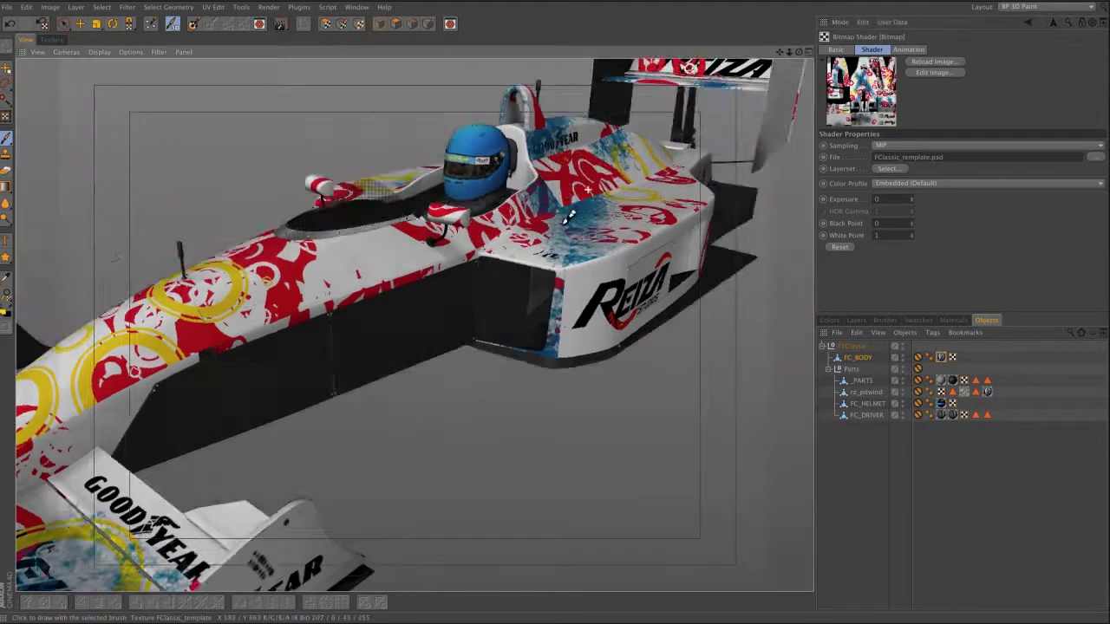
mouse_move(564, 223)
alt+mouse_down()
mouse_move(535, 285)
mouse_move(679, 292)
mouse_move(746, 252)
mouse_move(668, 323)
mouse_move(626, 276)
mouse_move(588, 249)
mouse_move(588, 260)
alt+mouse_up()
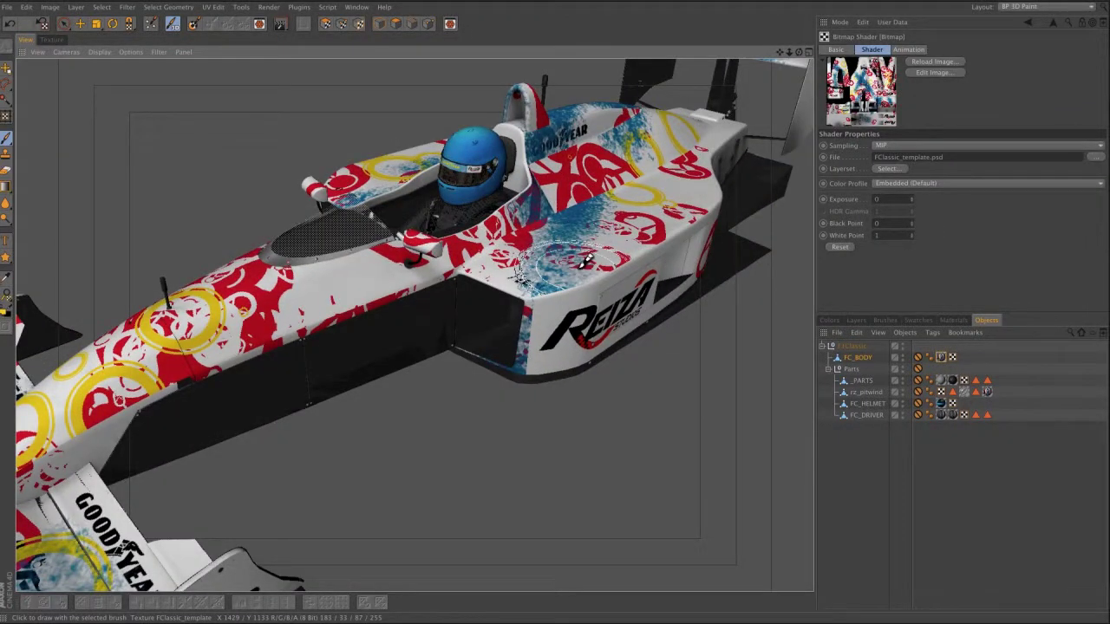
key(ctrl)
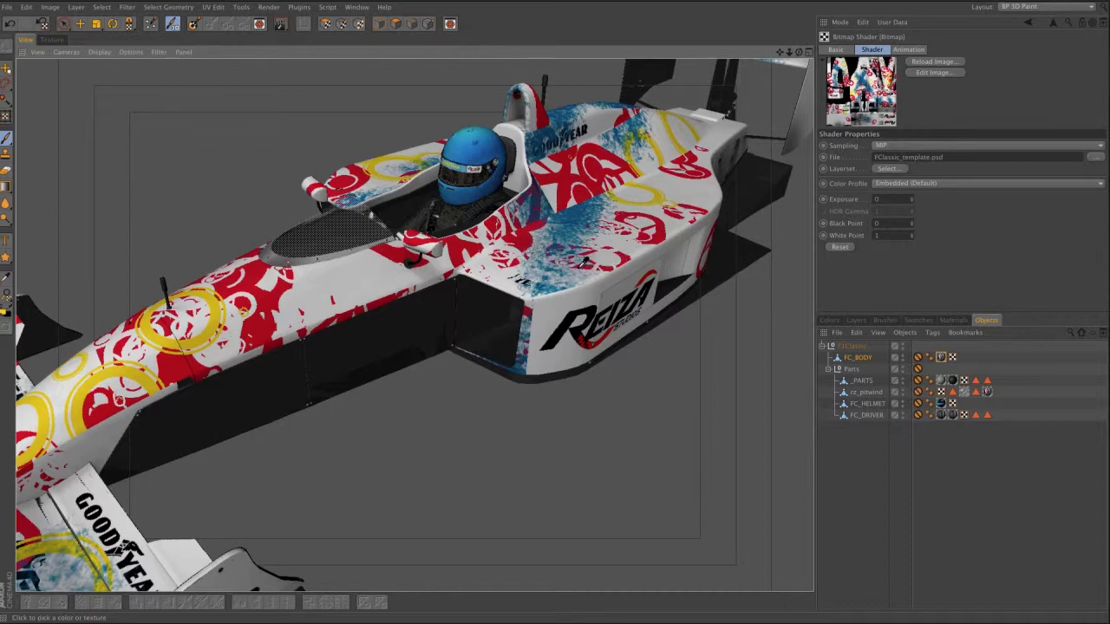